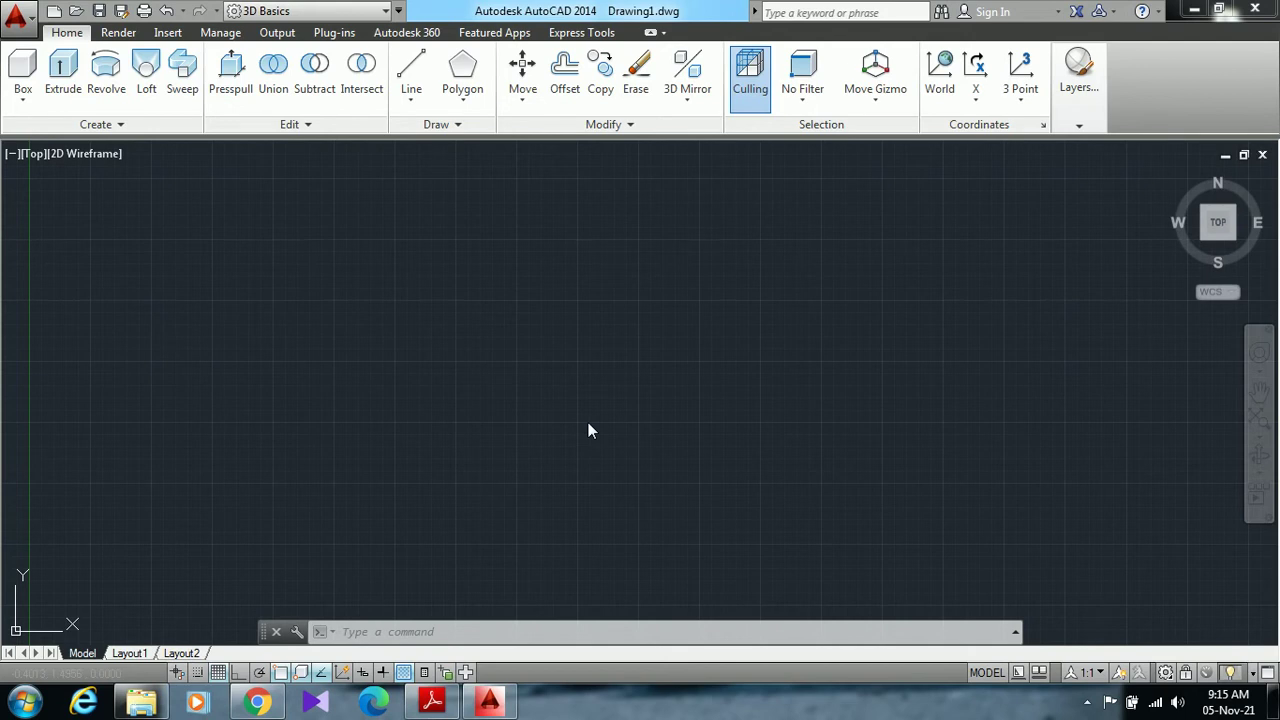
# Switch to the SECTION- 11 PDF in Adobe Reader and read spur gear problem 641 with its solution
pyautogui.click(437, 699)
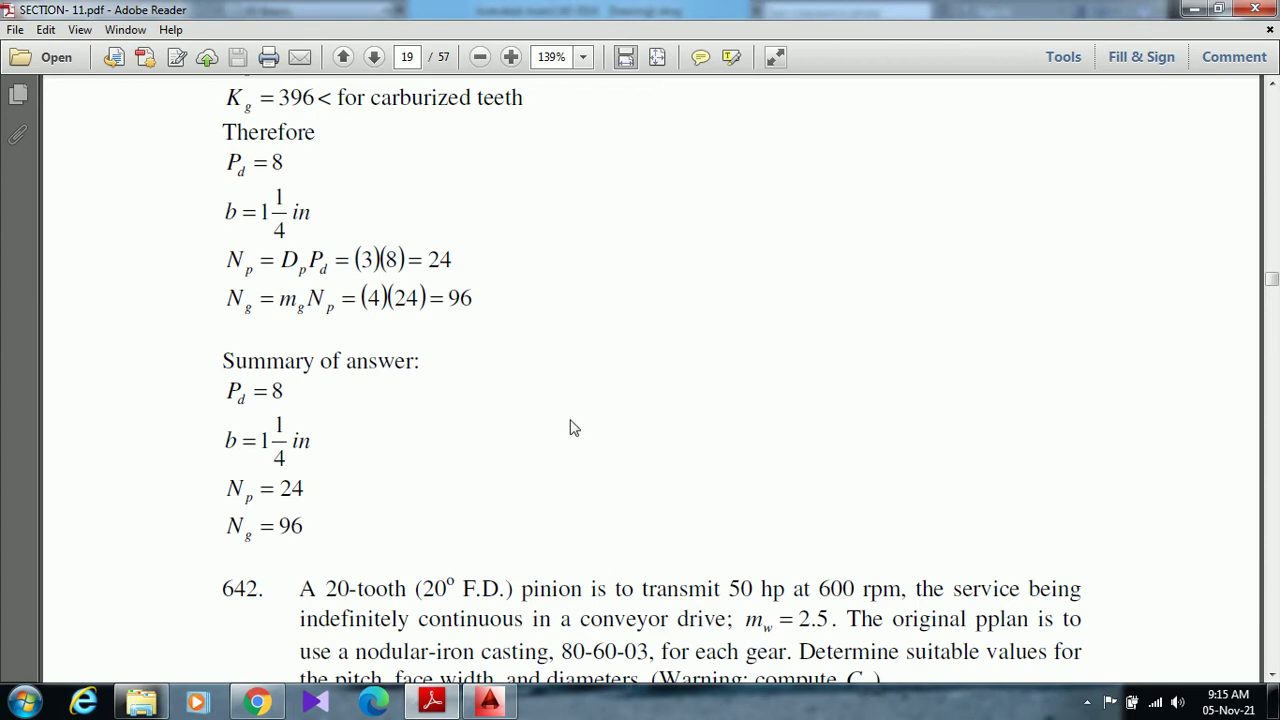
pyautogui.scroll(3, 531, 404)
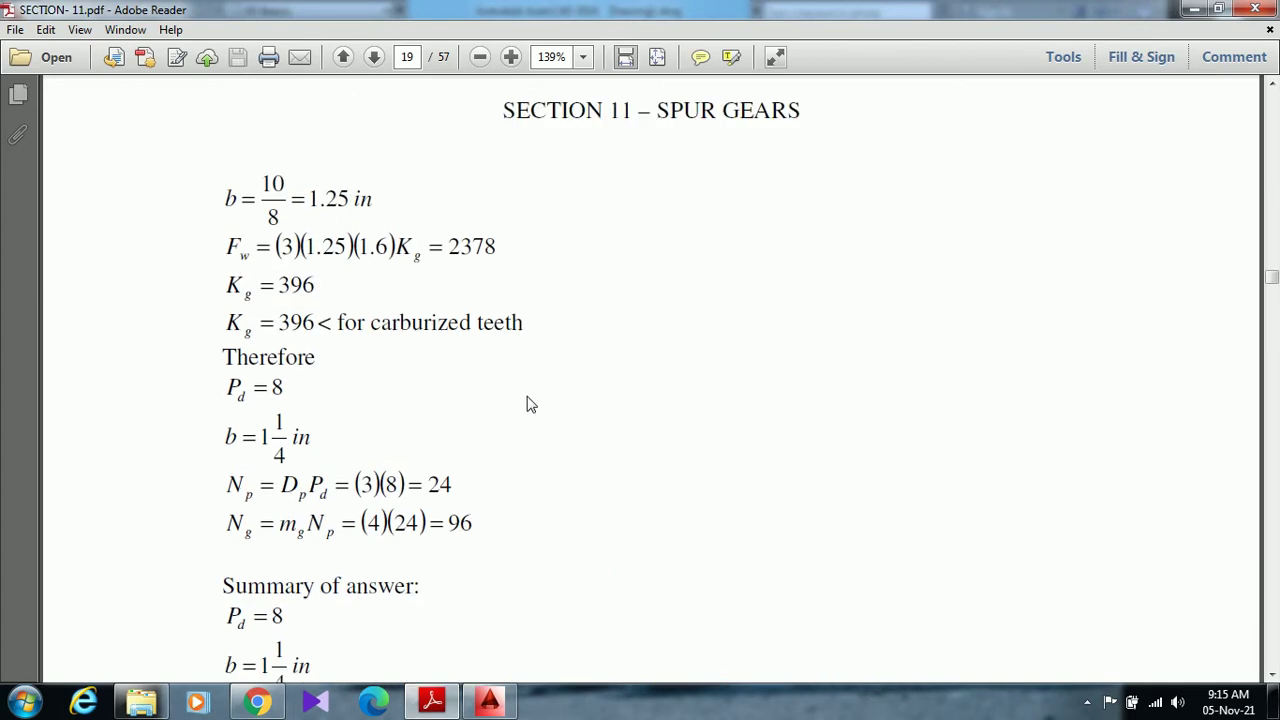
pyautogui.scroll(9, 531, 404)
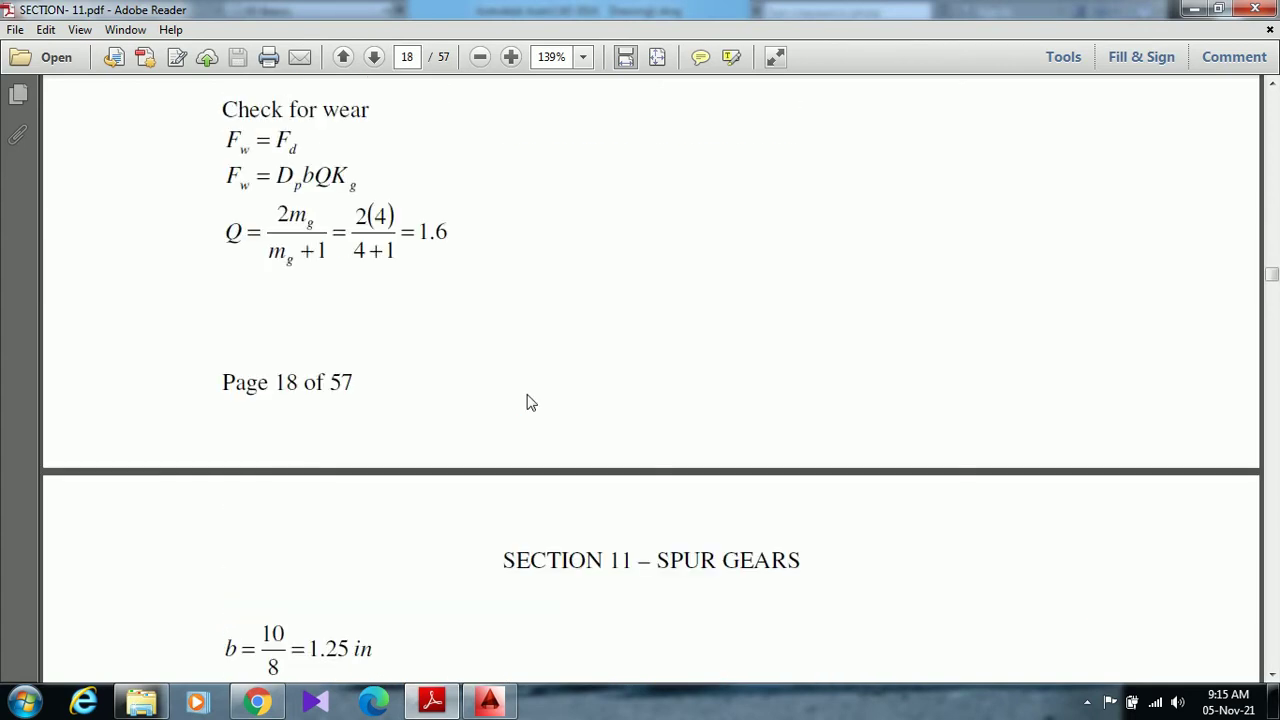
pyautogui.scroll(13, 531, 399)
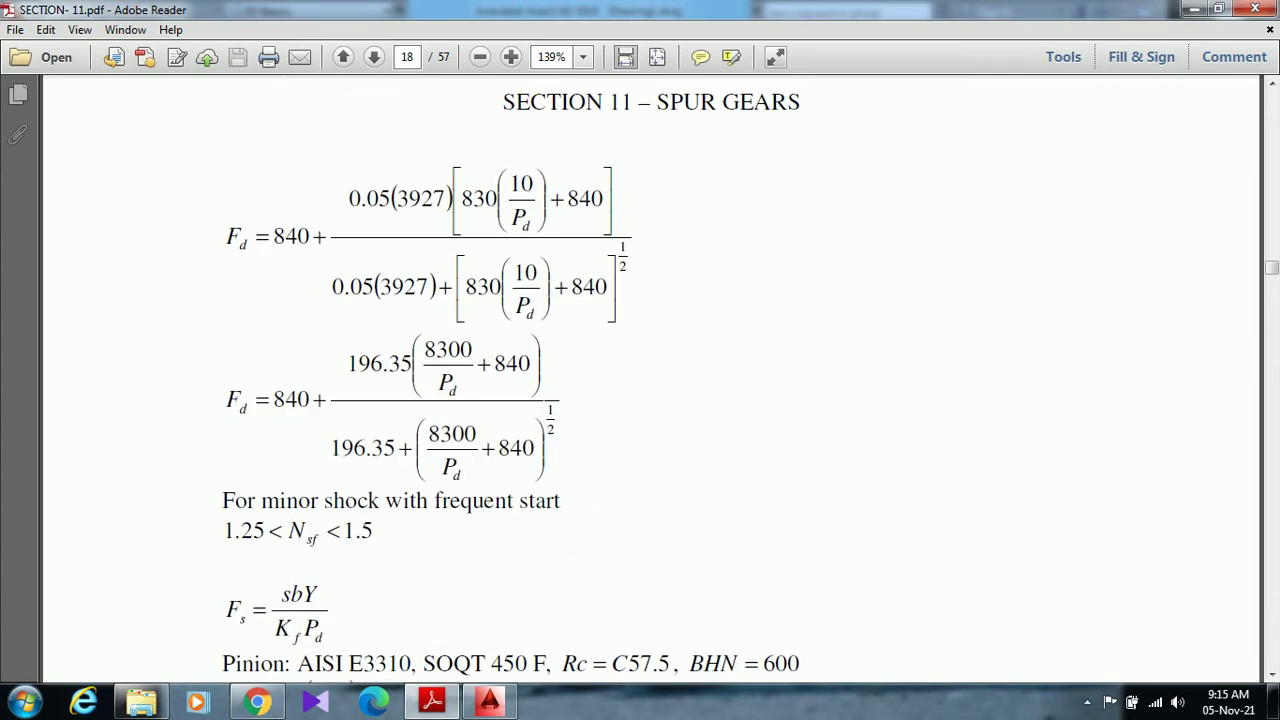
pyautogui.scroll(13, 531, 399)
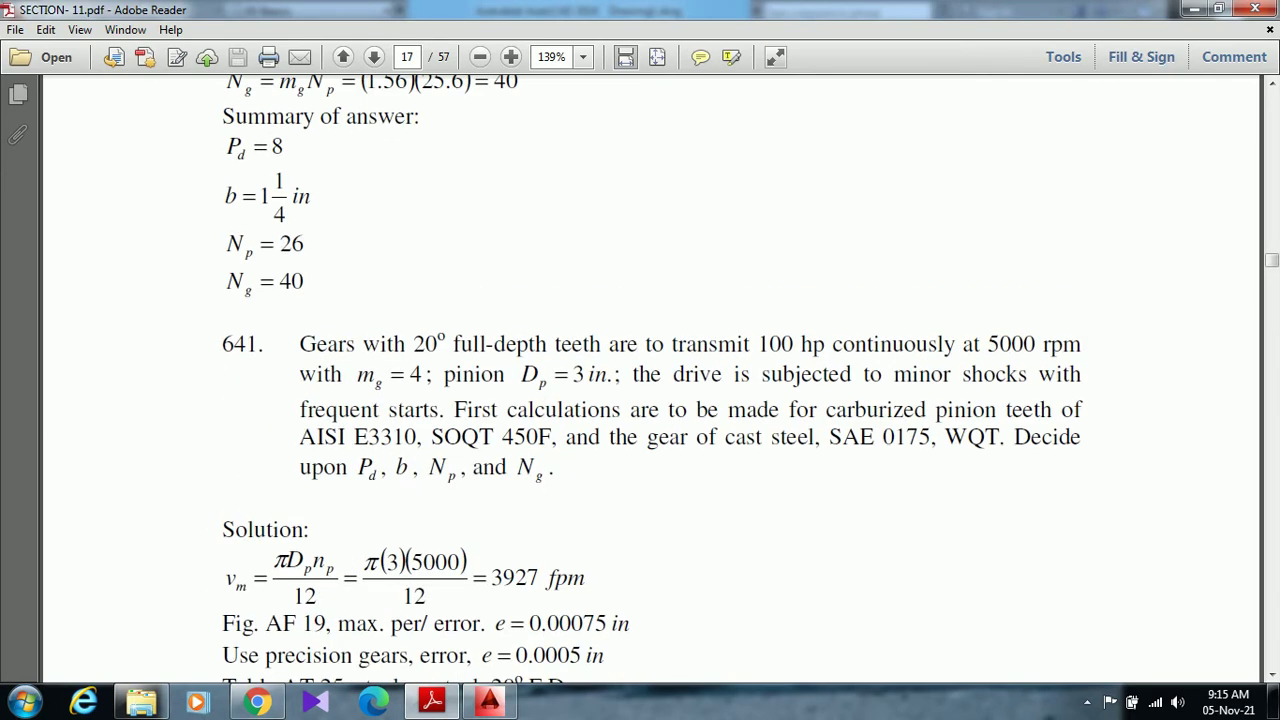
pyautogui.scroll(-3, 650, 380)
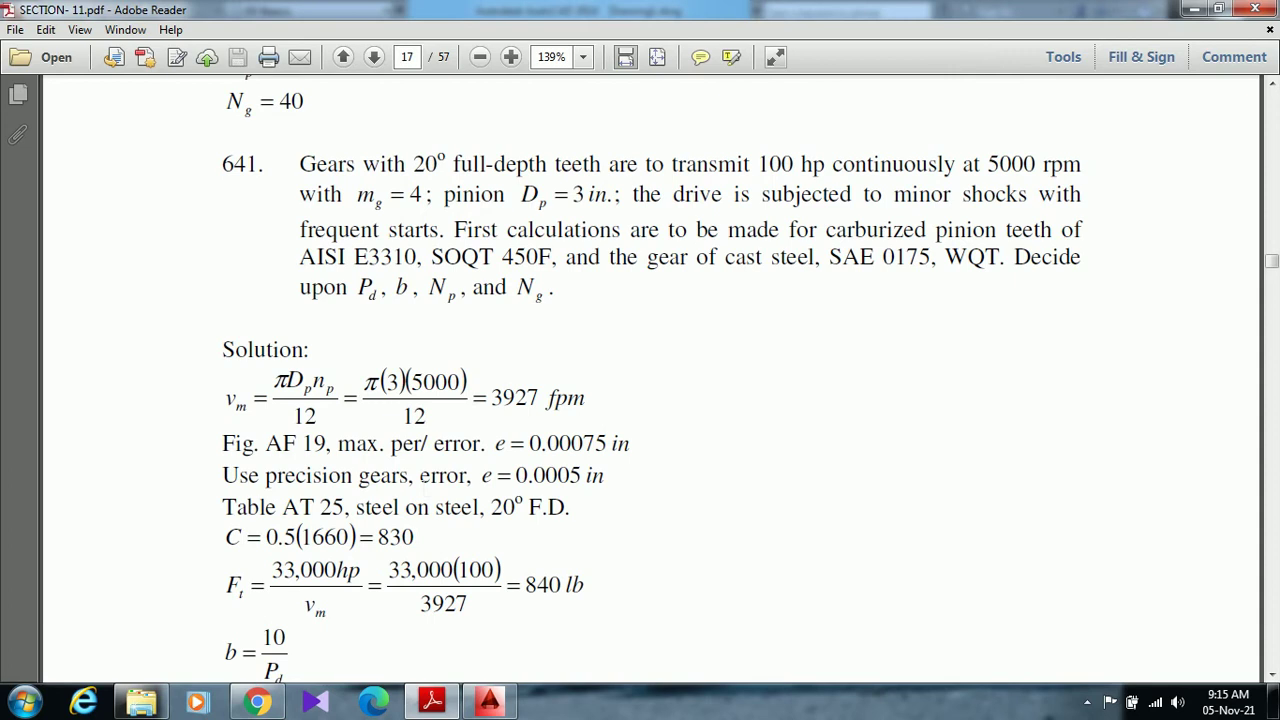
pyautogui.scroll(-20, 650, 380)
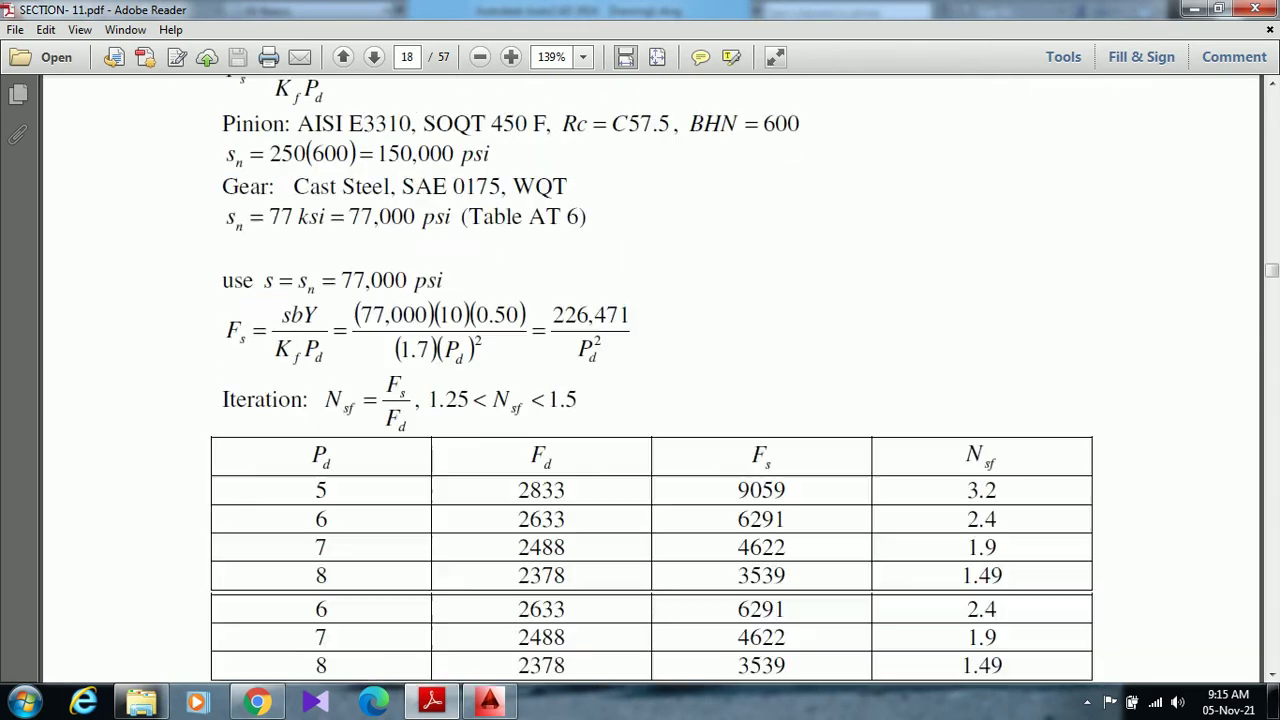
pyautogui.scroll(-20, 414, 466)
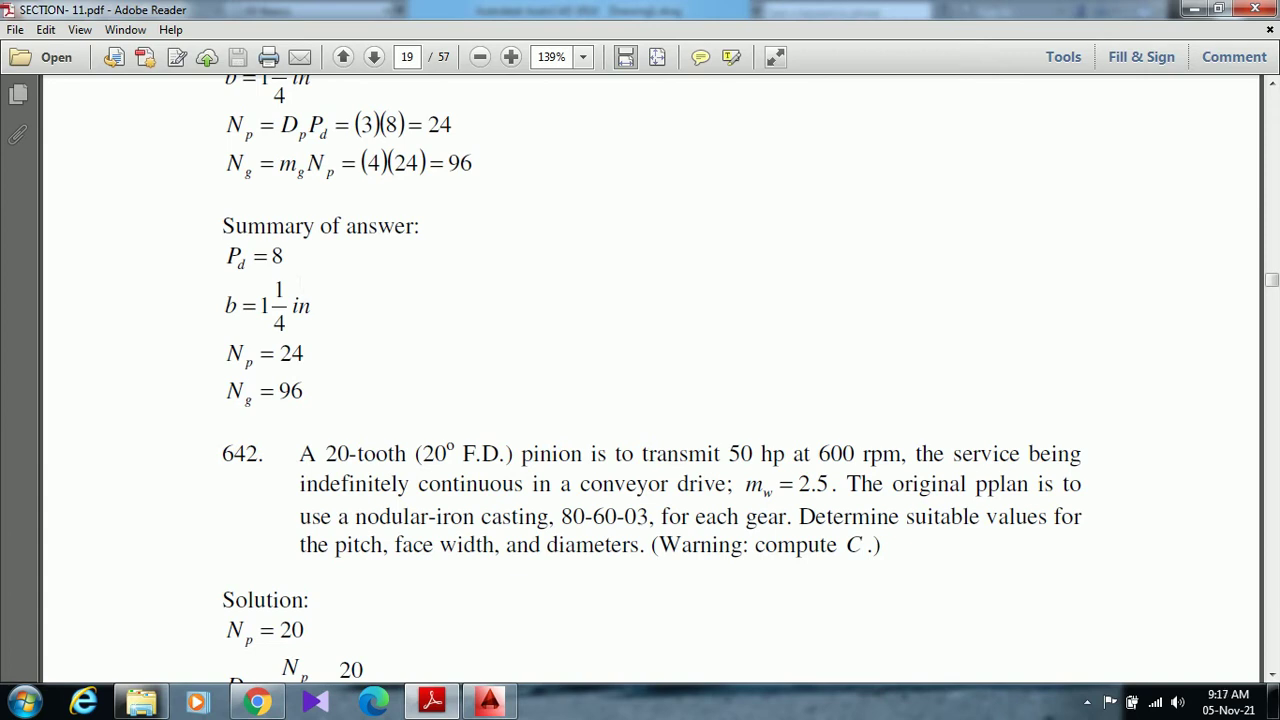
# Recheck problem 641 in the PDF and read on through problem 642's solution to the statement of problem 643
pyautogui.scroll(15, 300, 280)
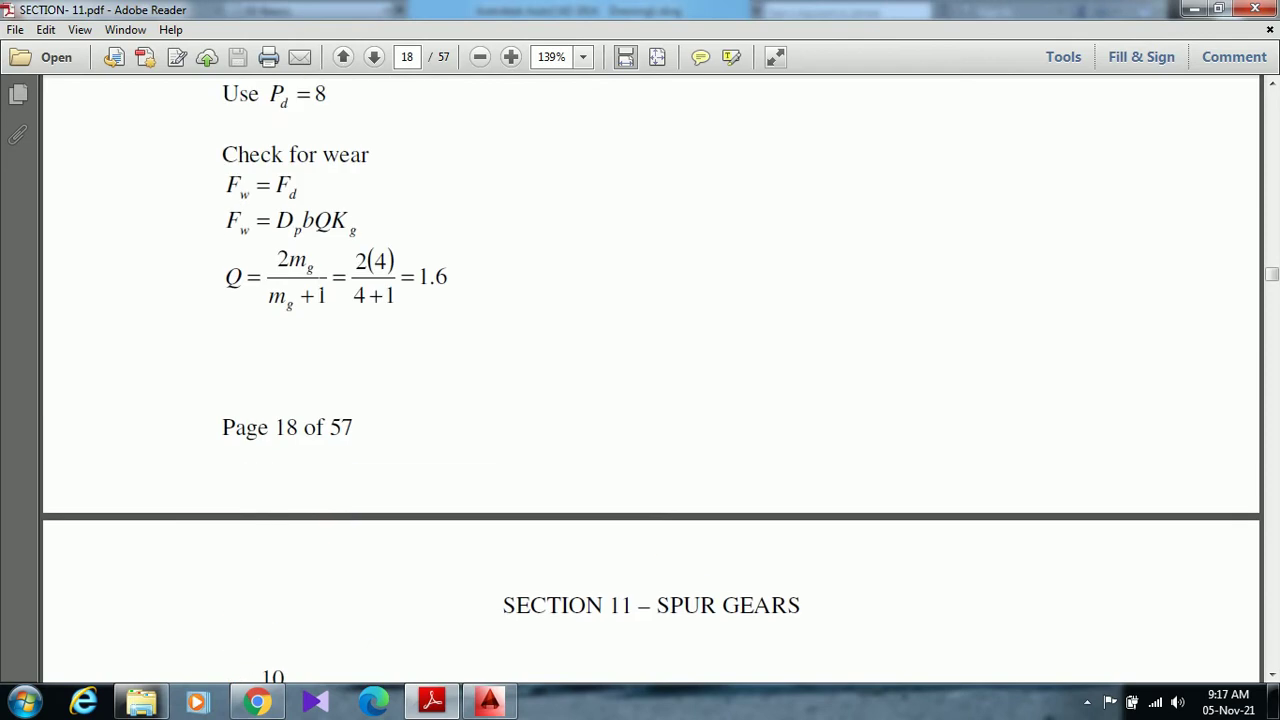
pyautogui.scroll(12, 308, 268)
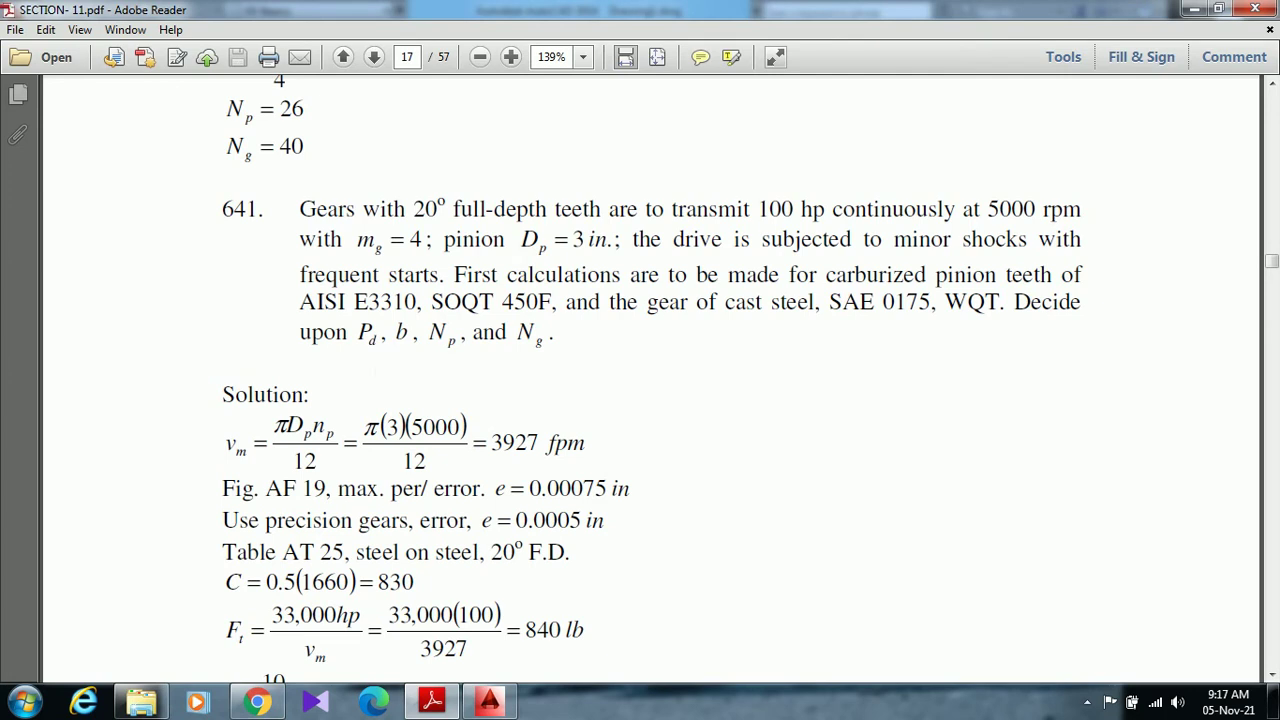
pyautogui.scroll(-15, 650, 380)
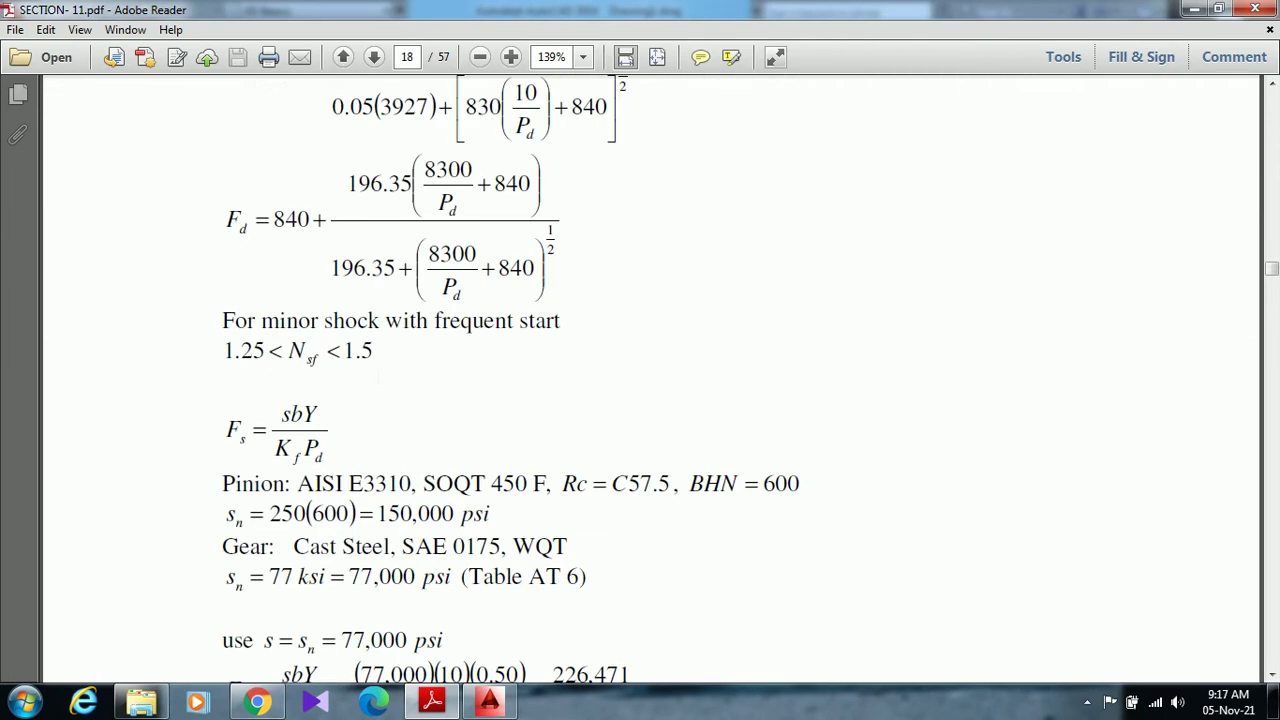
pyautogui.scroll(-15, 650, 380)
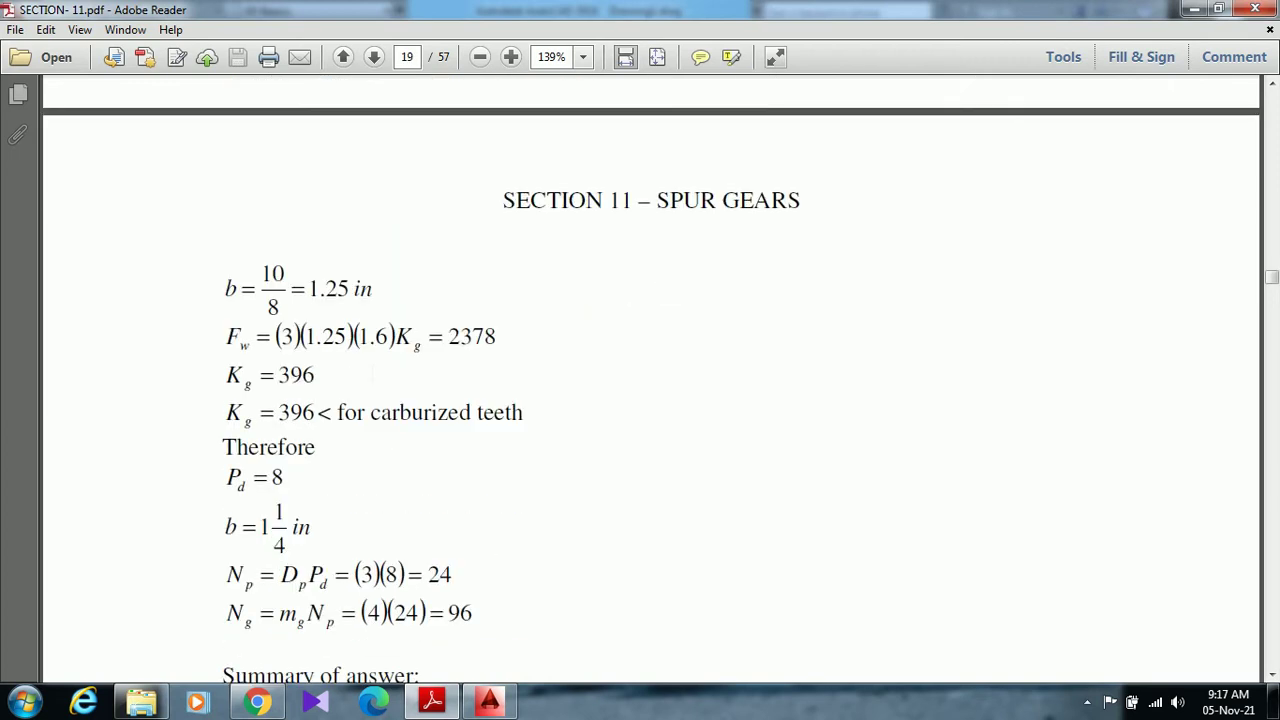
pyautogui.scroll(-10, 650, 380)
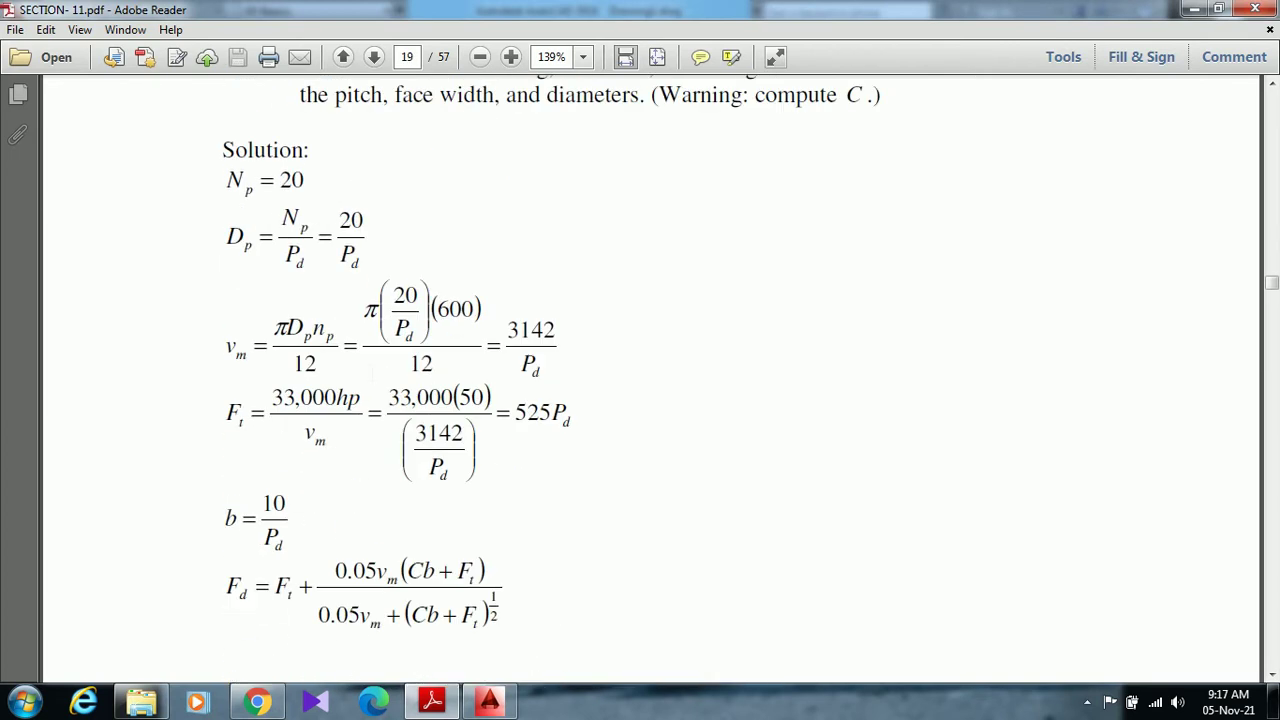
pyautogui.scroll(-10, 362, 366)
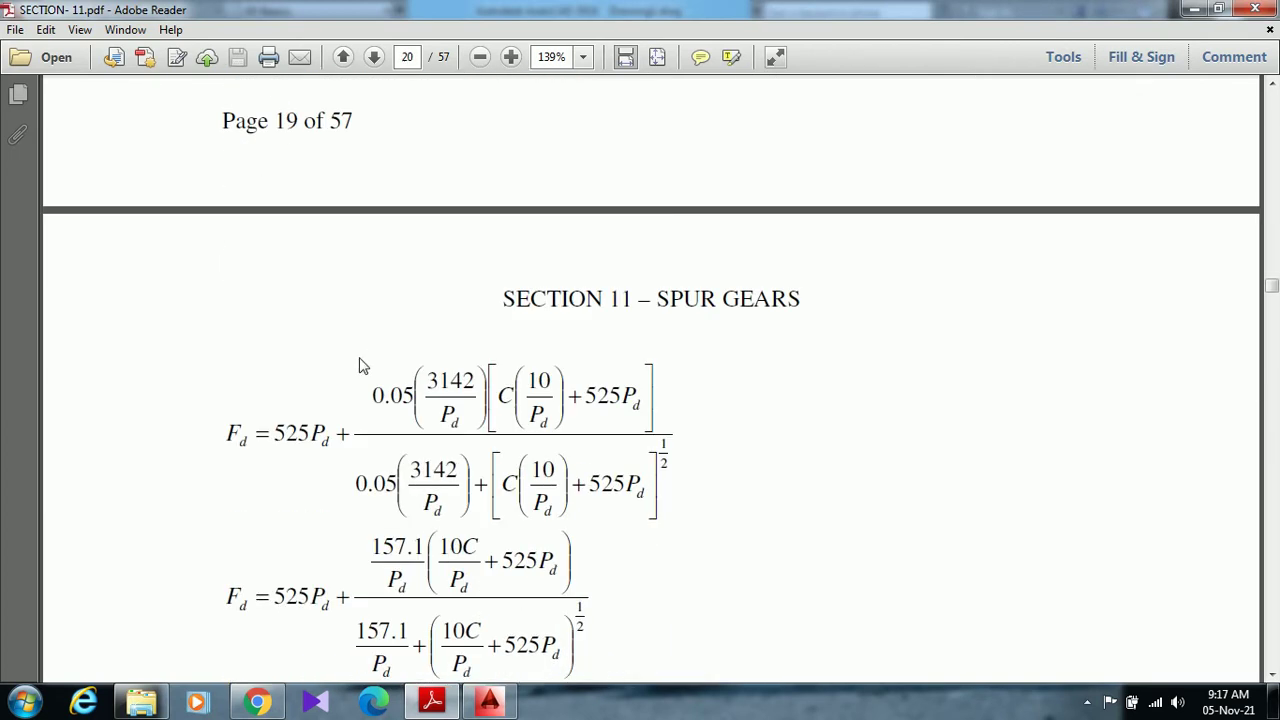
pyautogui.scroll(2, 362, 366)
pyautogui.scroll(-15, 363, 363)
pyautogui.scroll(-15, 362, 366)
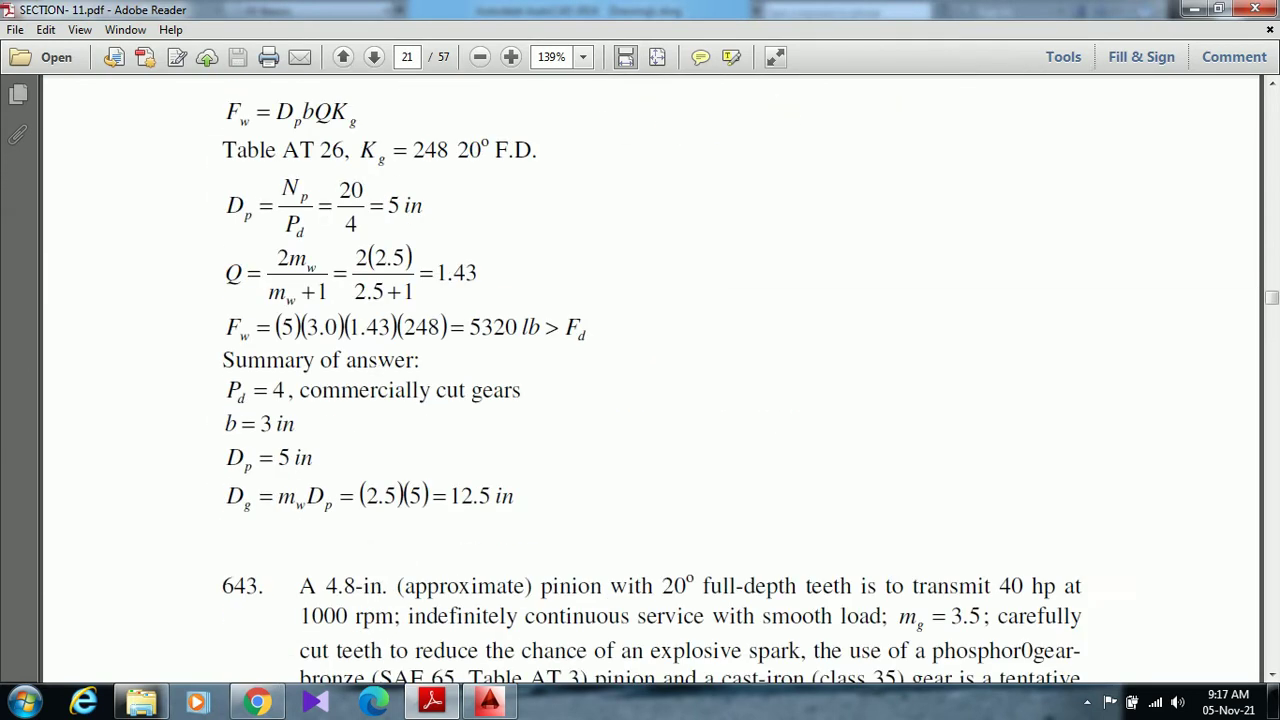
pyautogui.scroll(-3, 362, 366)
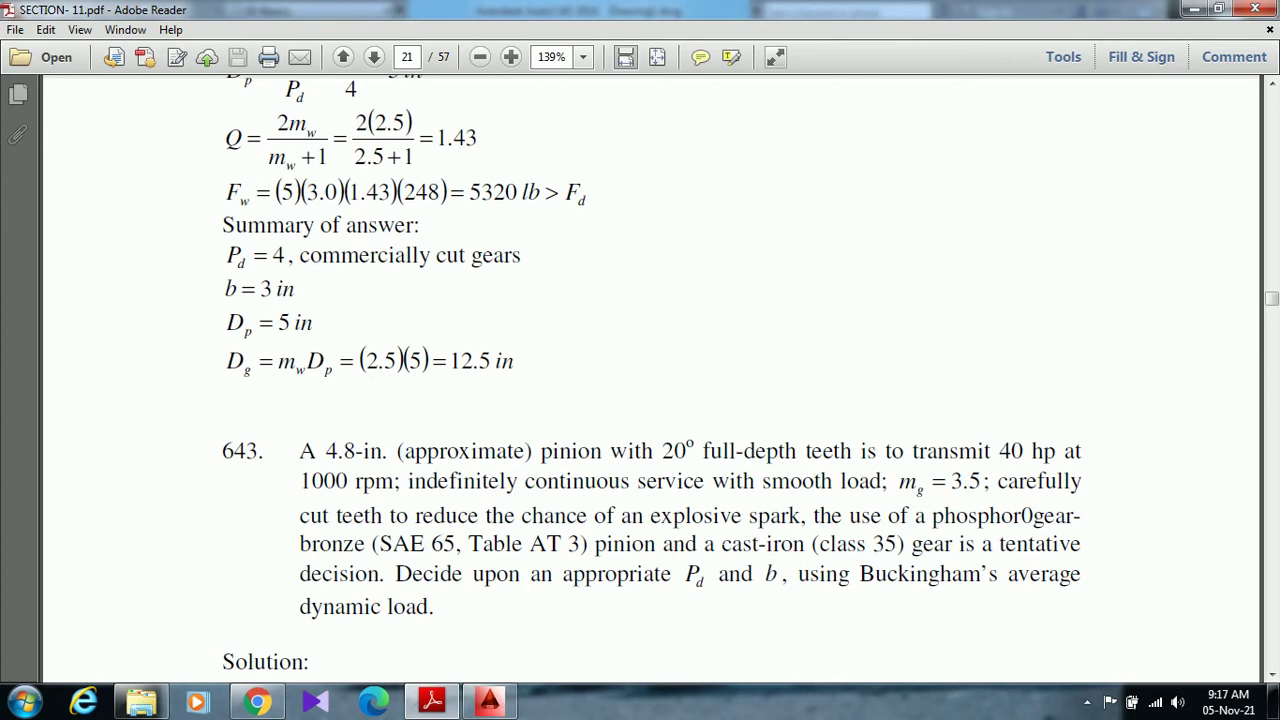
# Switch to AutoCAD, change the workspace to Drafting & Annotation and close the floating palette
pyautogui.click(472, 700)
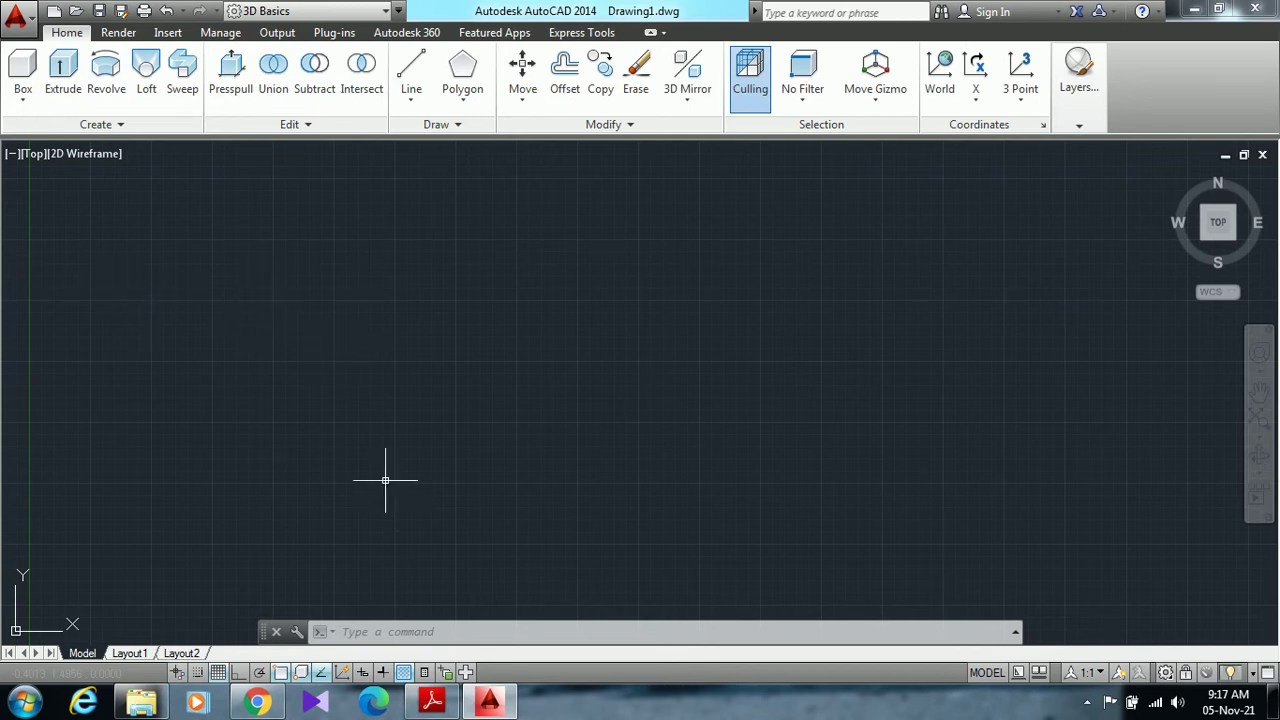
pyautogui.click(381, 10)
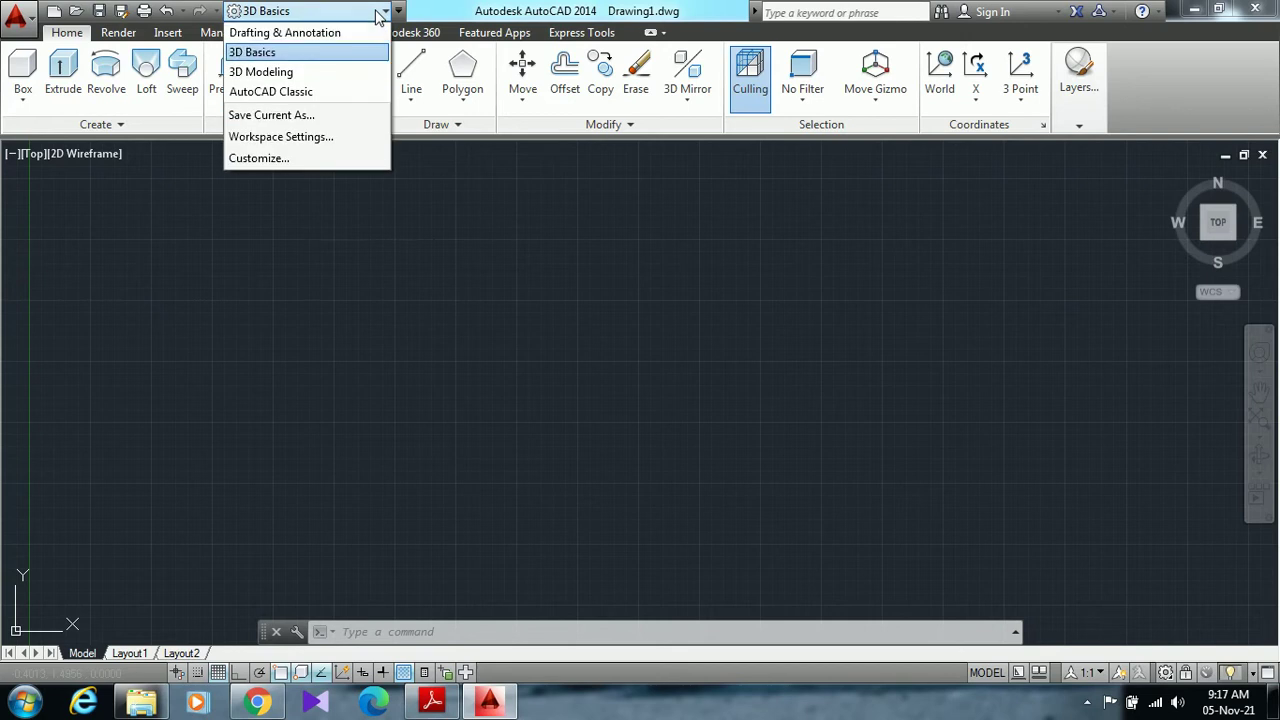
pyautogui.click(320, 36)
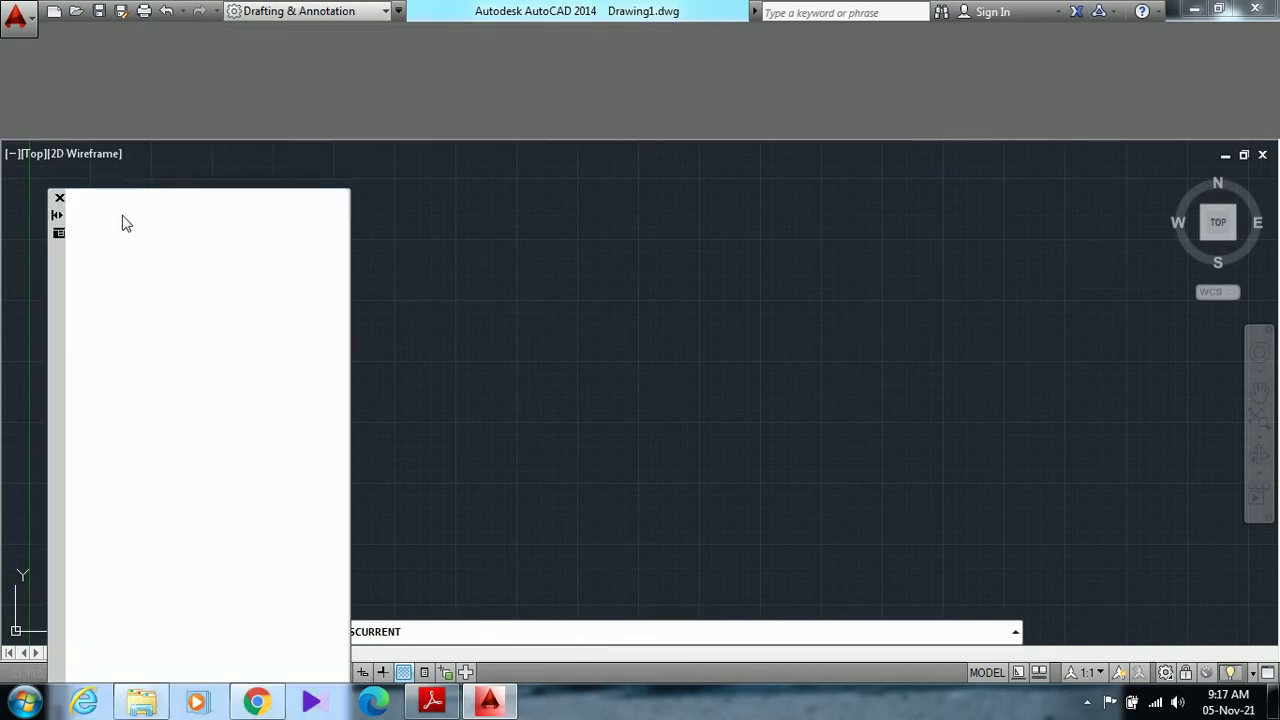
pyautogui.click(59, 199)
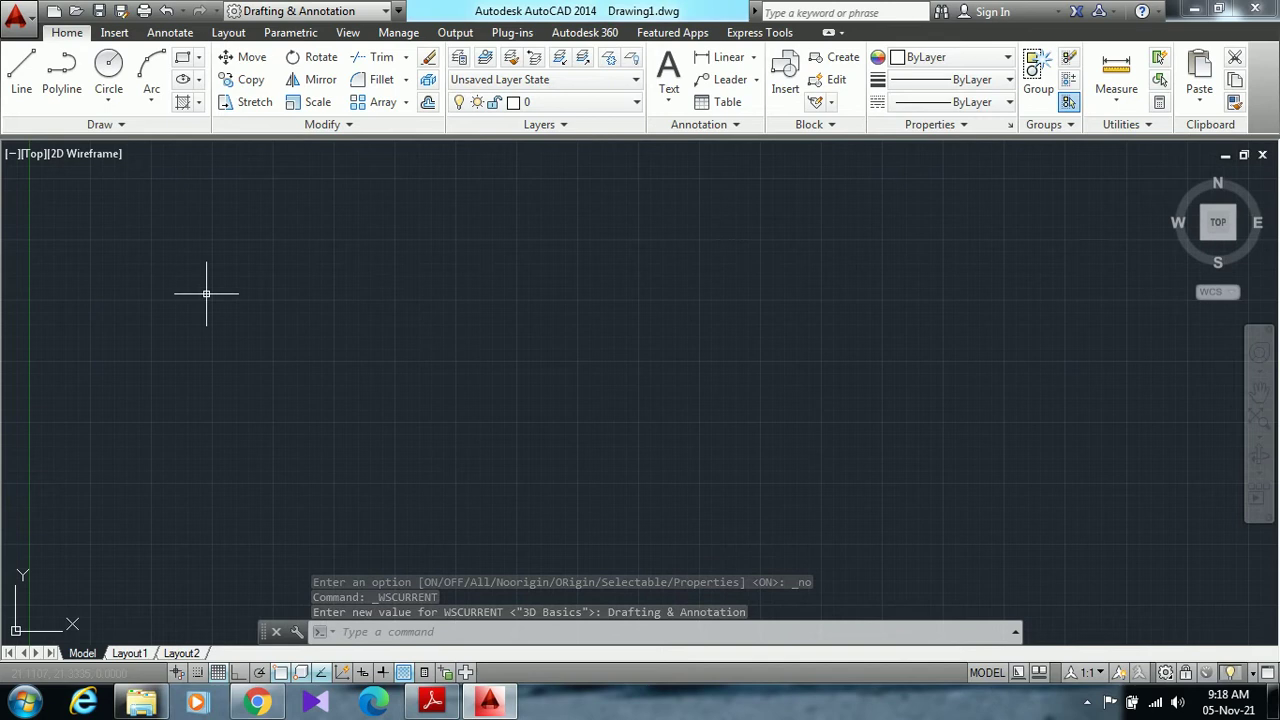
# Draw a circle of radius 3 near the middle of the empty drawing area
pyautogui.click(108, 66)
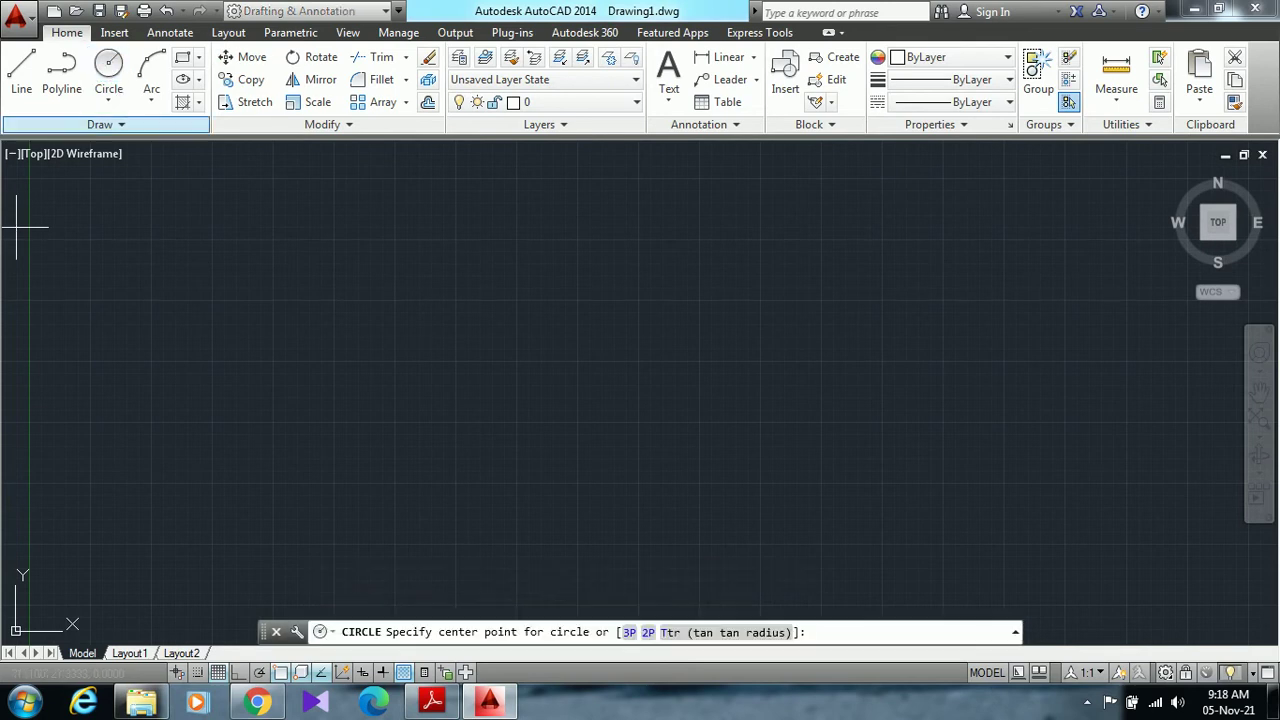
pyautogui.click(581, 334)
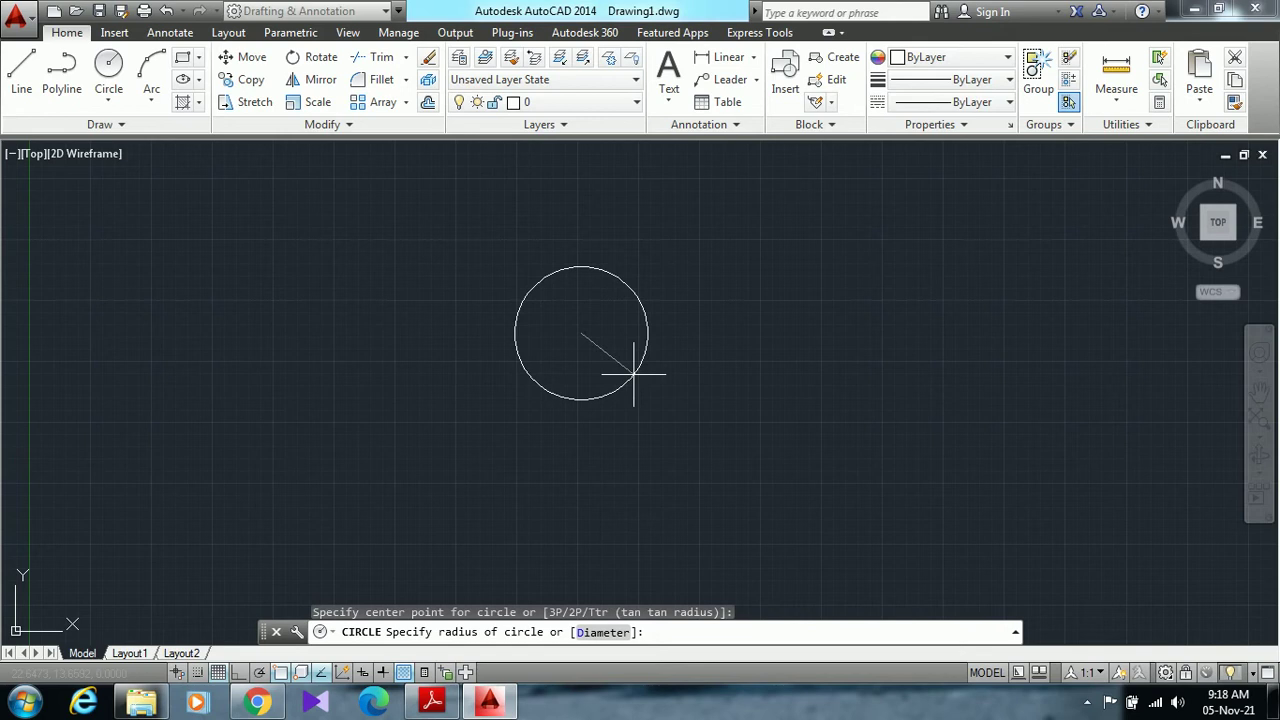
pyautogui.write('3')
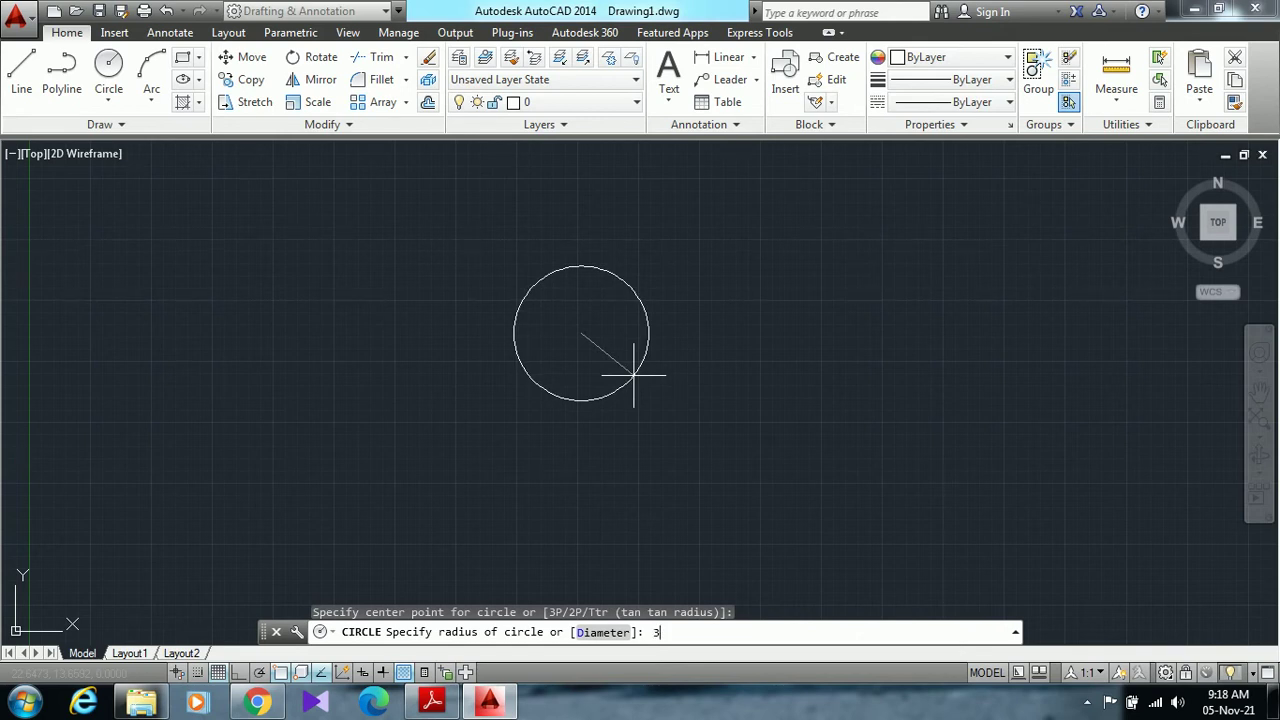
pyautogui.press('Return')
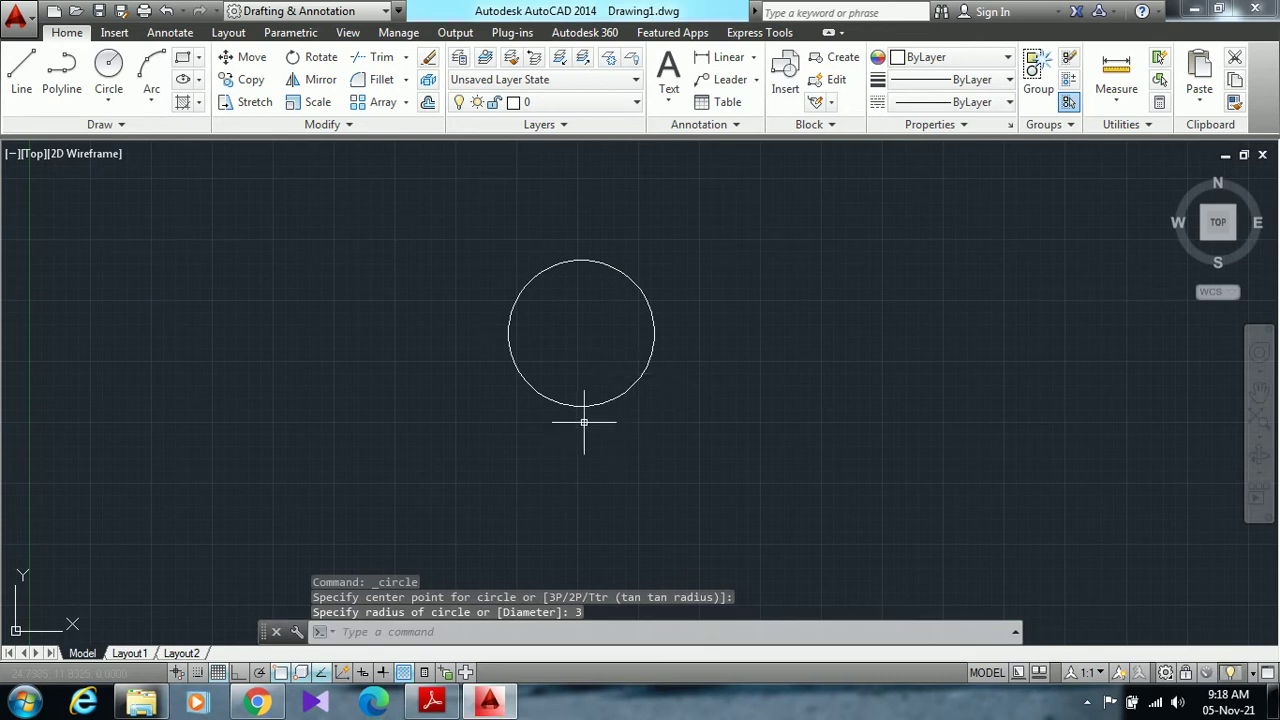
# Draw a concentric circle of radius 2.7 inside the first circle, using the same centre
pyautogui.scroll(2, 571, 355)
pyautogui.scroll(-2, 630, 180)
pyautogui.moveTo(594, 269)
pyautogui.mouseDown(button='middle')
pyautogui.moveTo(539, 416)
pyautogui.moveTo(541, 398)
pyautogui.mouseUp(button='middle')
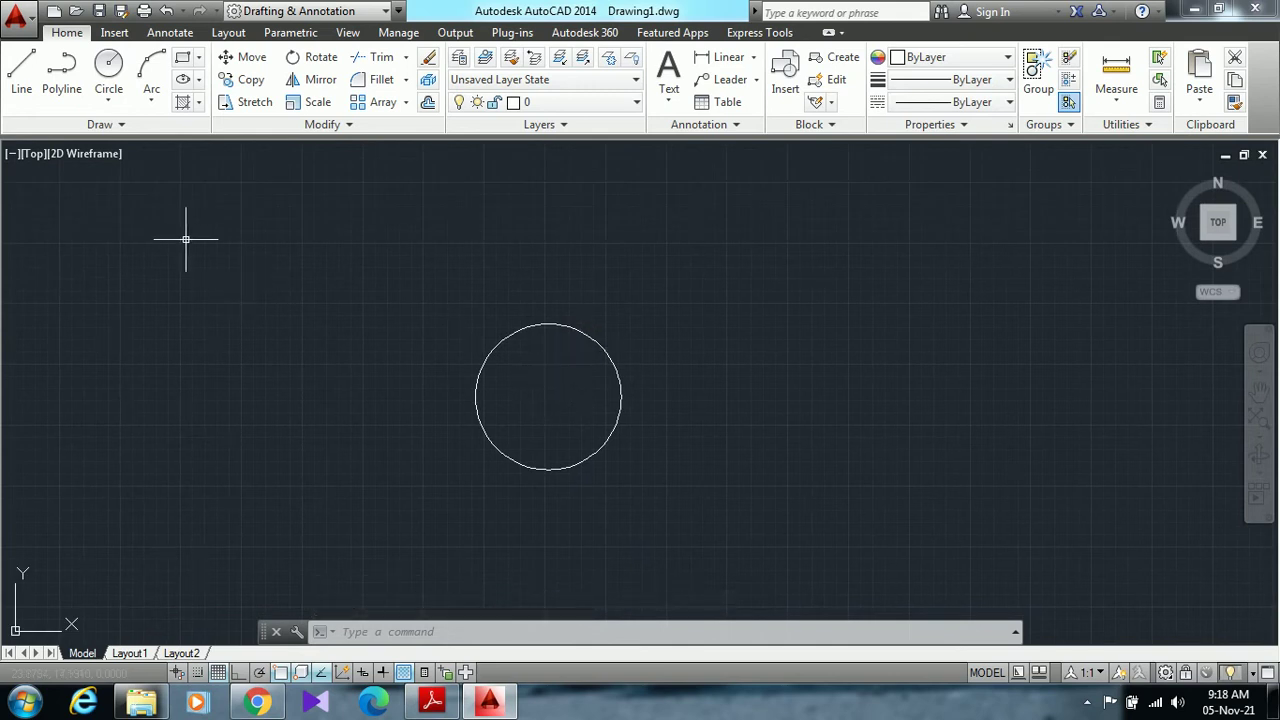
pyautogui.click(109, 62)
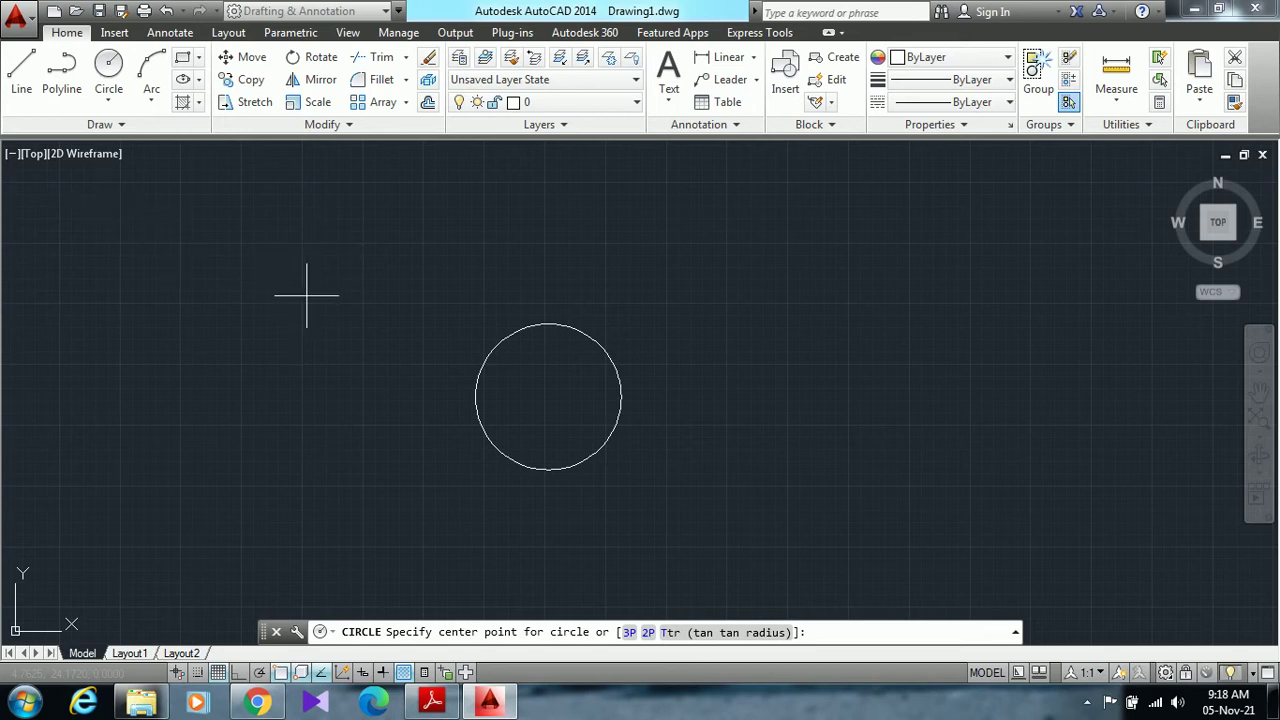
pyautogui.click(548, 397)
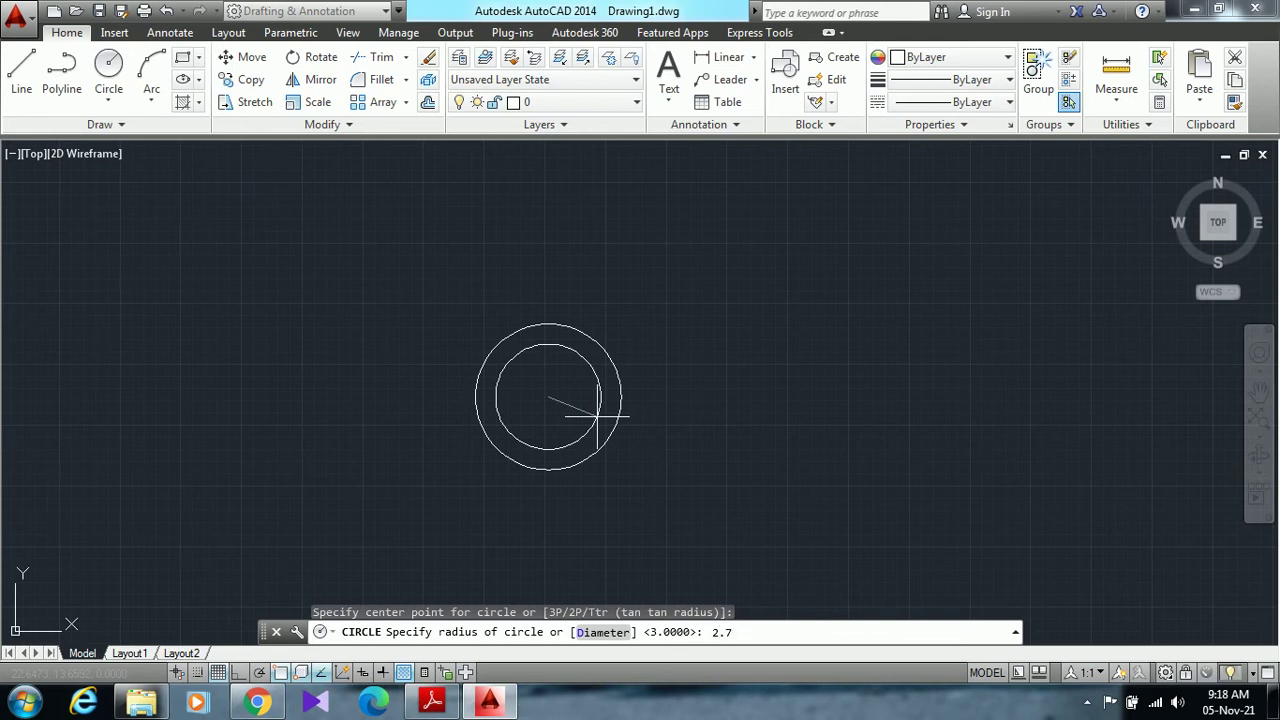
pyautogui.press('Return')
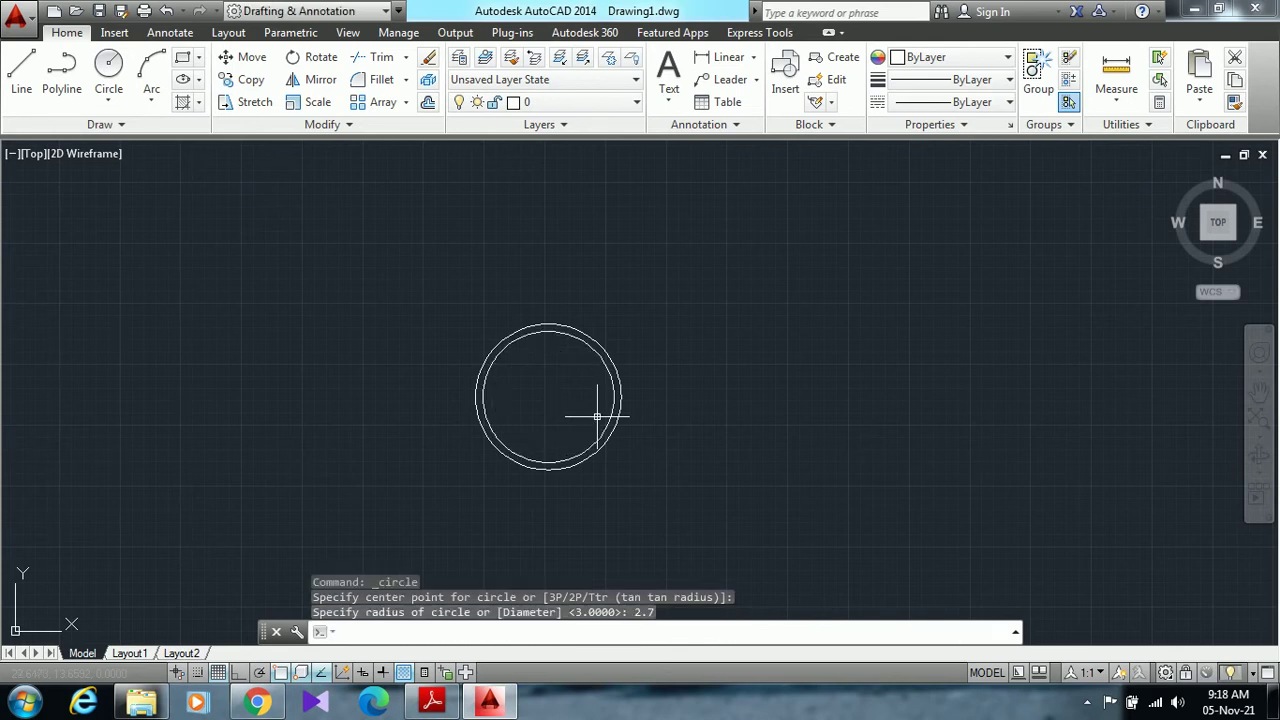
# Draw an outer concentric circle of radius 3.2 around the two circles
pyautogui.click(109, 70)
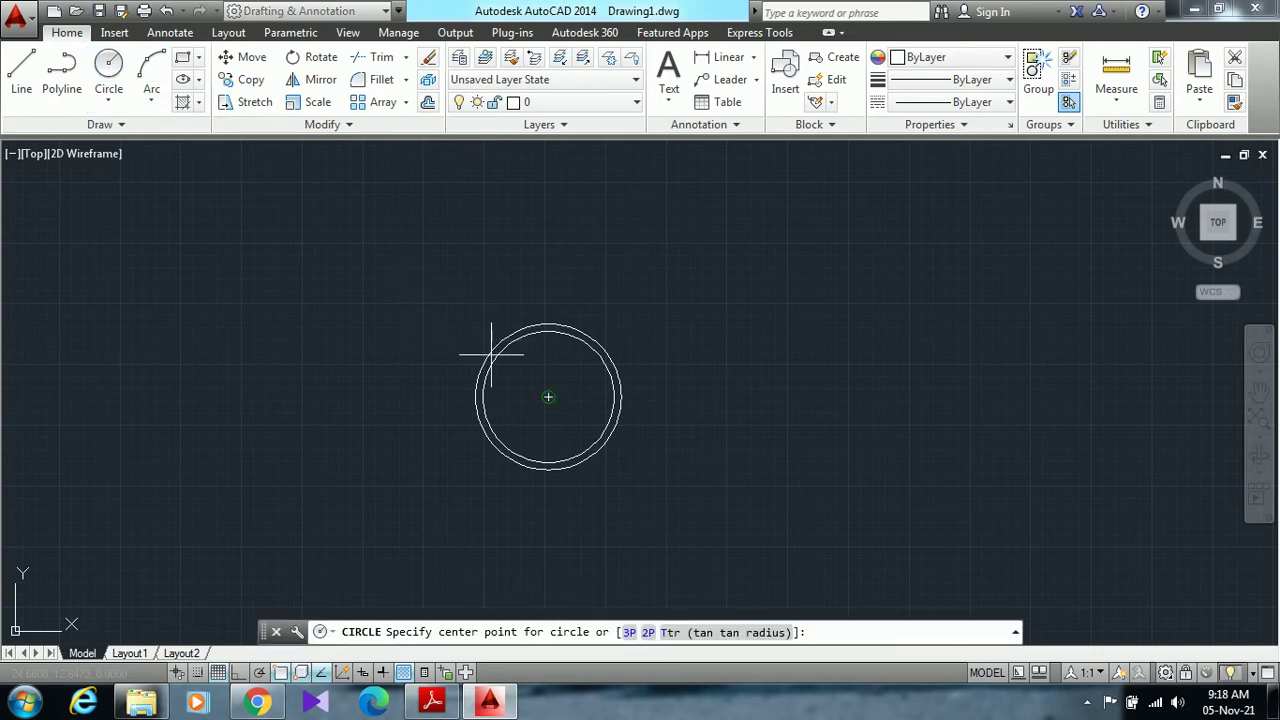
pyautogui.click(548, 397)
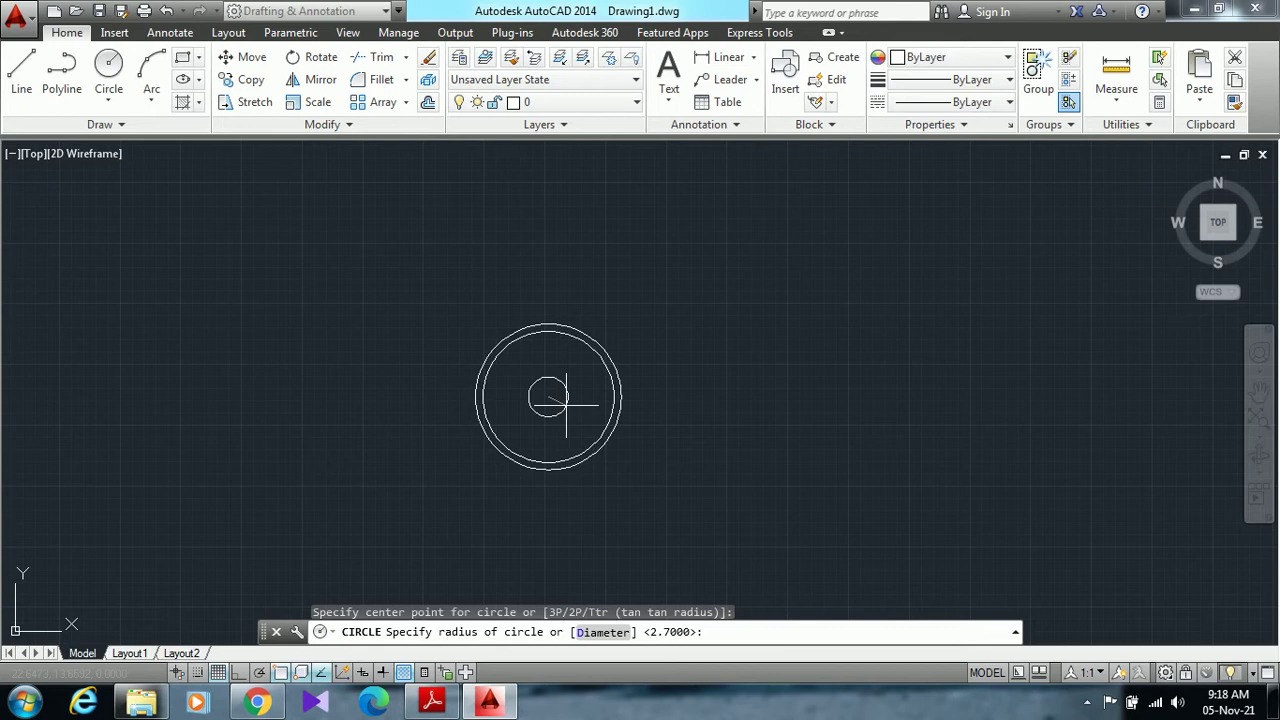
pyautogui.write('3.2')
pyautogui.press('Return')
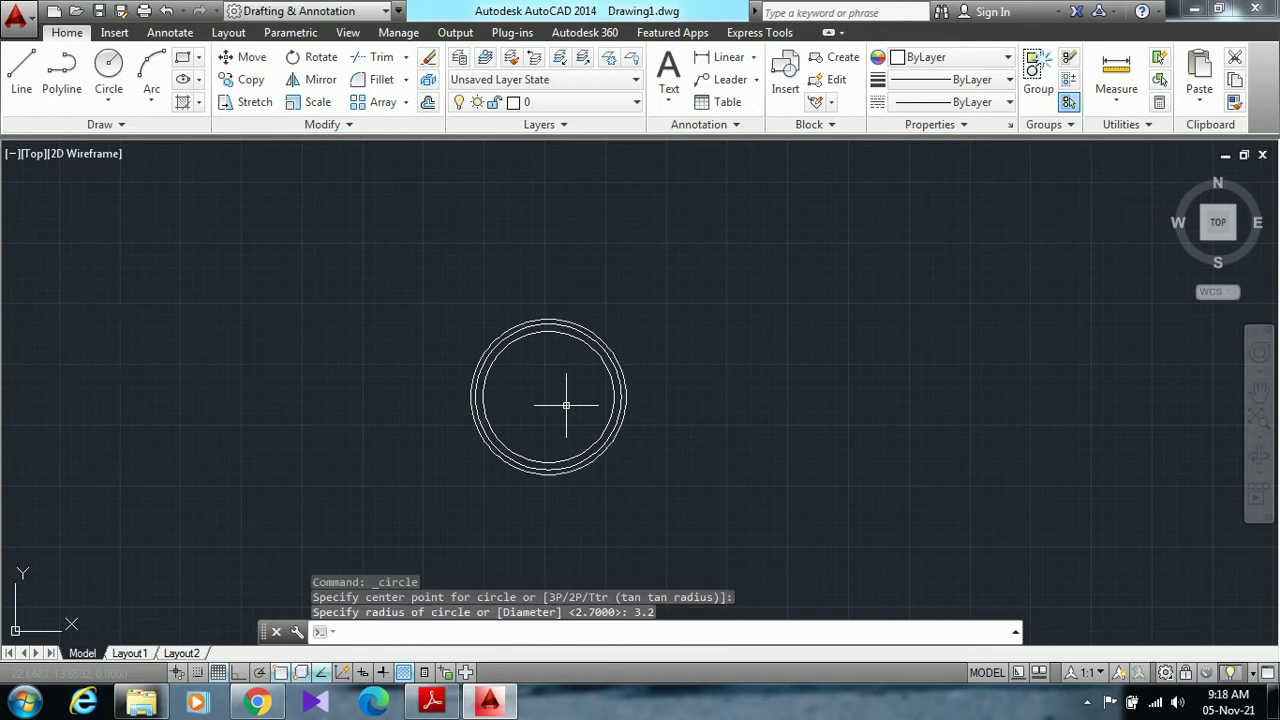
# Draw a horizontal line about 3.4 long from the circles' centre to just beyond the outer circle, with Ortho on
pyautogui.scroll(5, 566, 405)
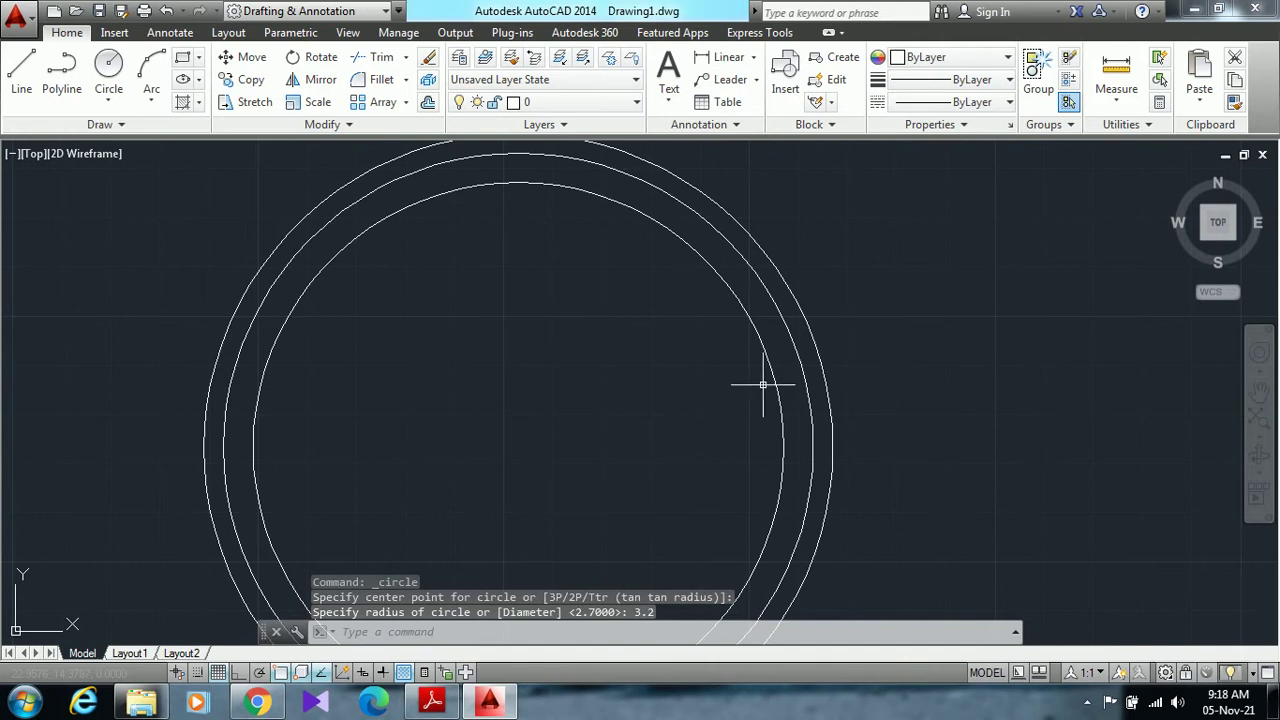
pyautogui.scroll(-3, 951, 406)
pyautogui.scroll(5, 946, 404)
pyautogui.scroll(-3, 946, 403)
pyautogui.scroll(-2, 946, 404)
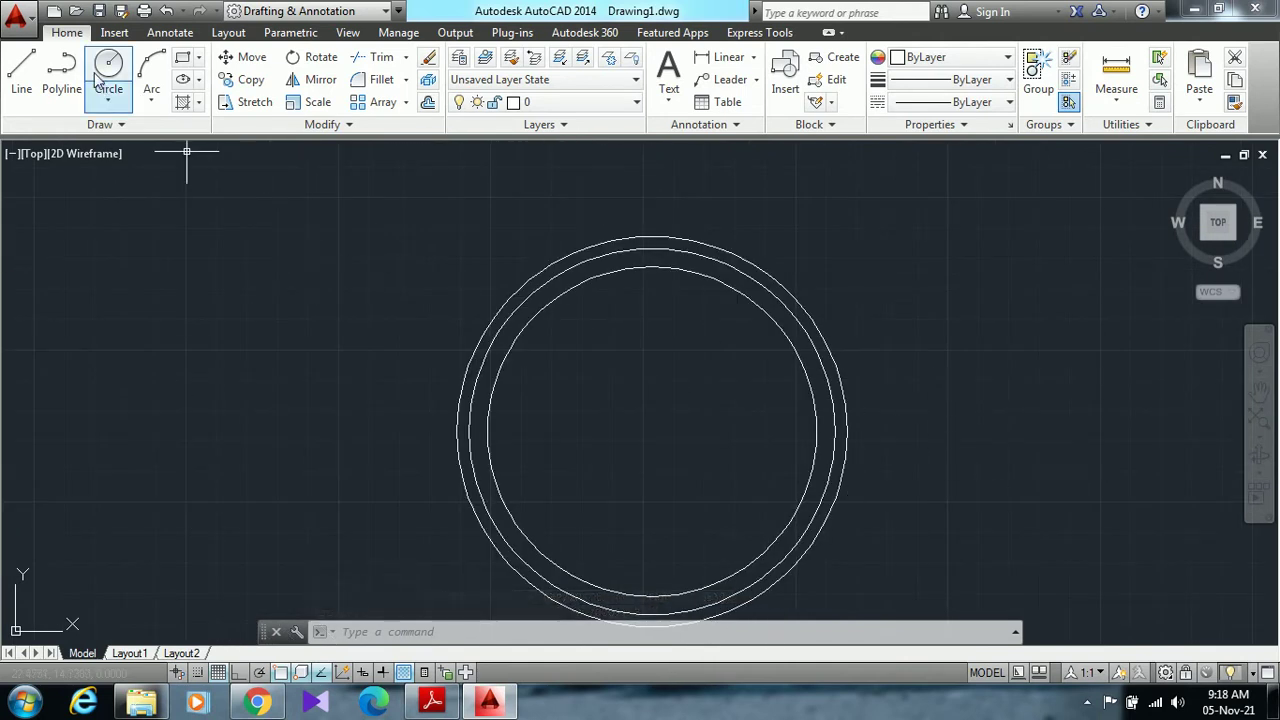
pyautogui.click(21, 70)
pyautogui.click(652, 432)
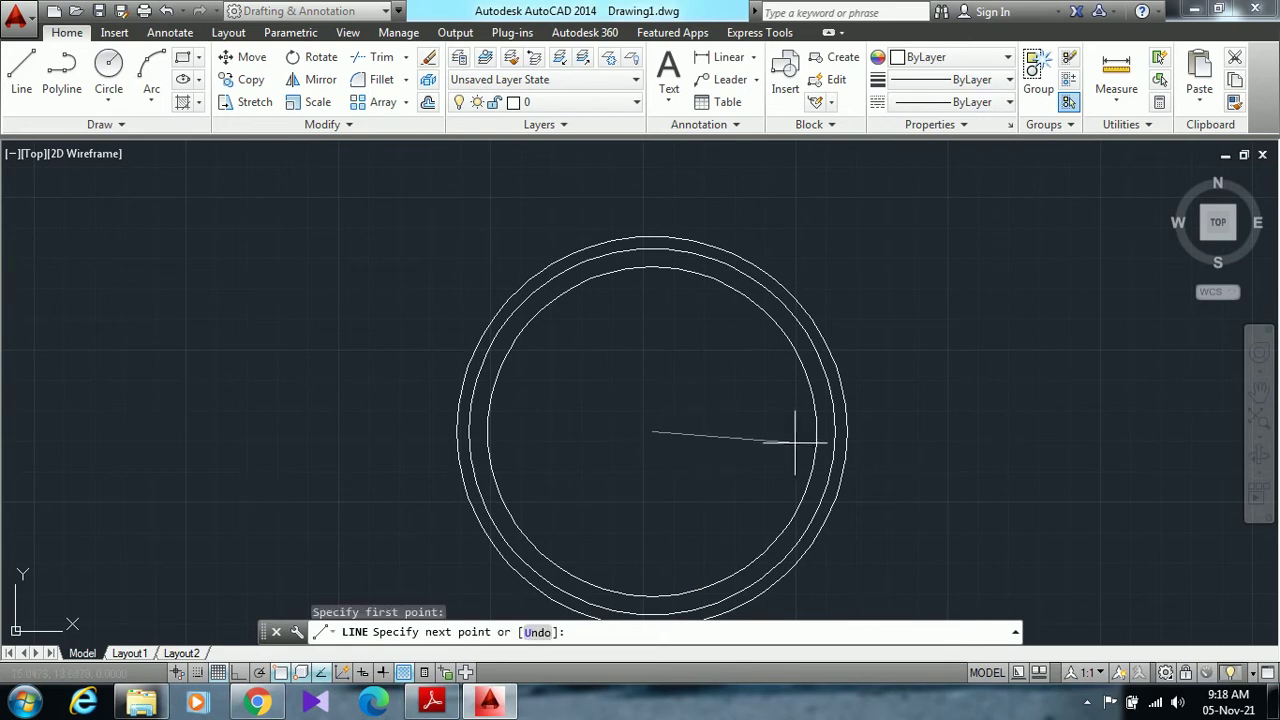
pyautogui.press('F8')
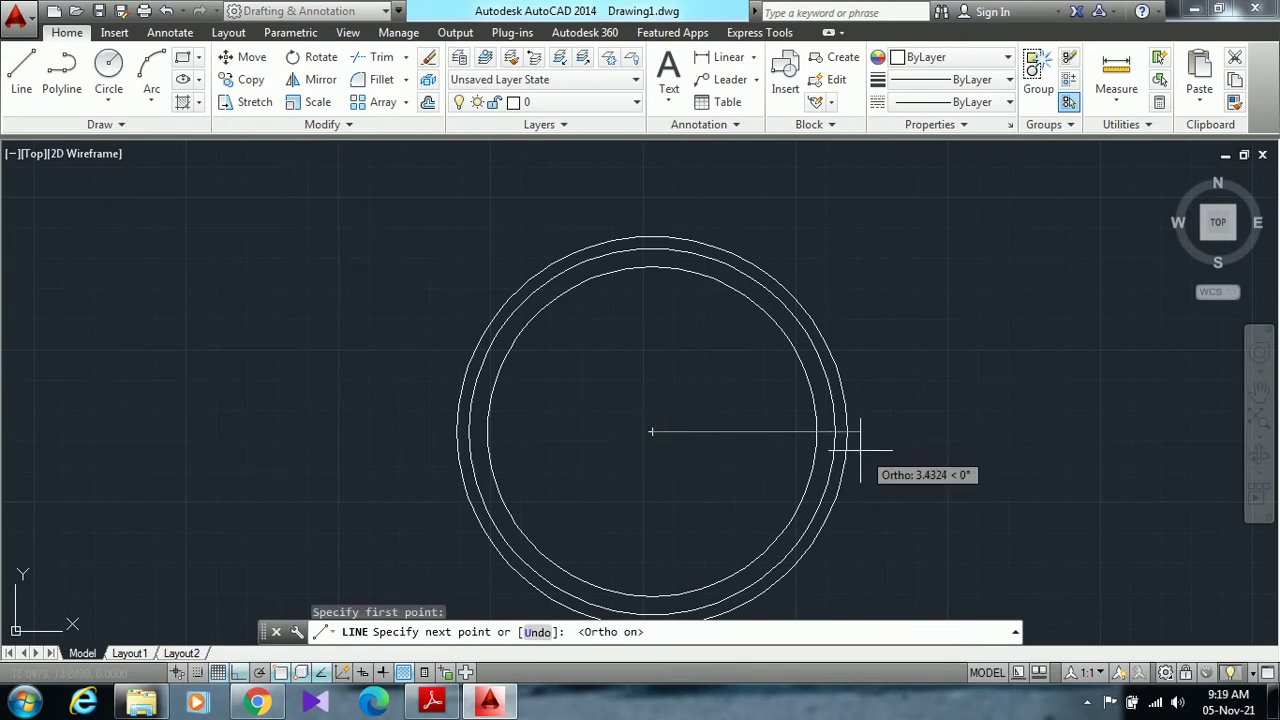
pyautogui.click(860, 450)
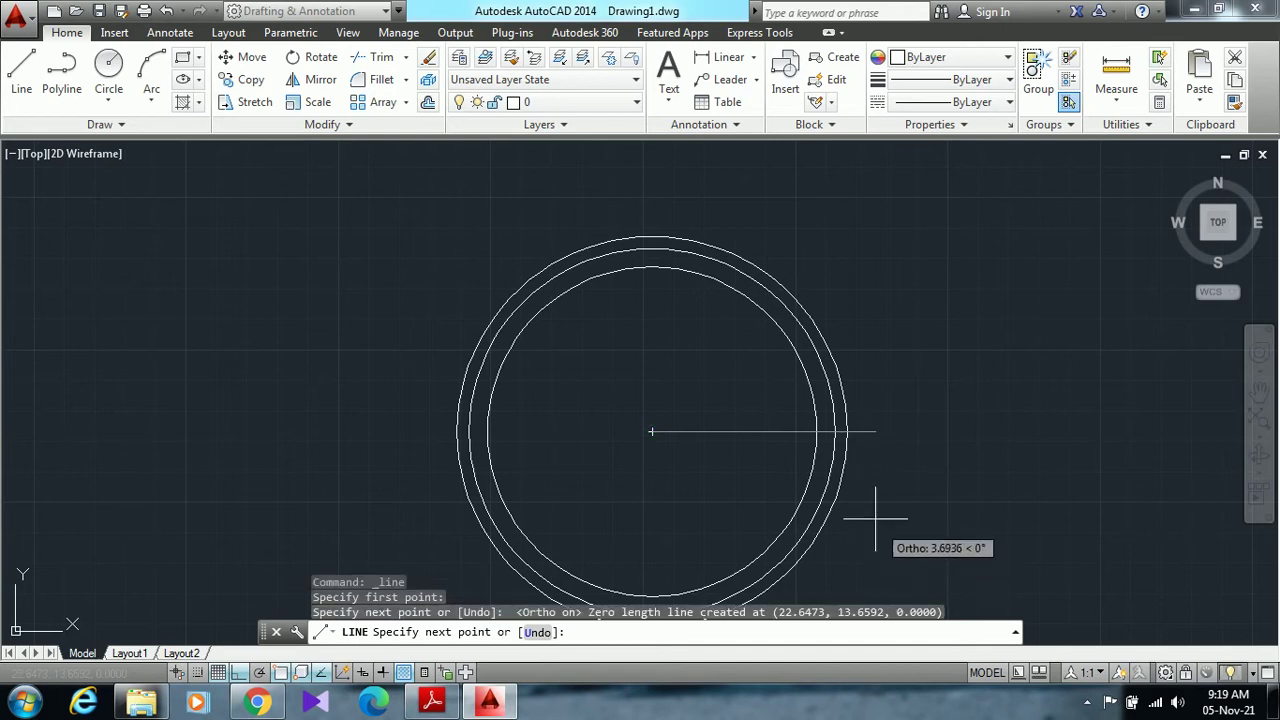
pyautogui.click(857, 432)
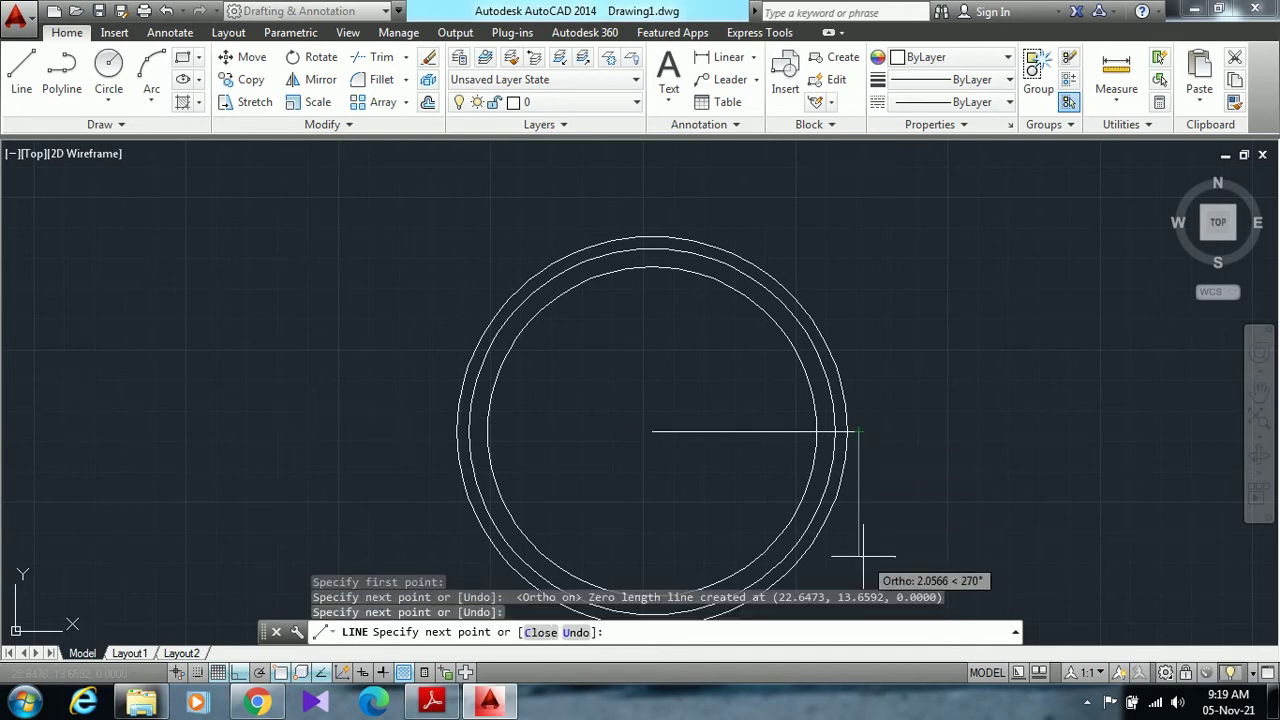
pyautogui.press('Return')
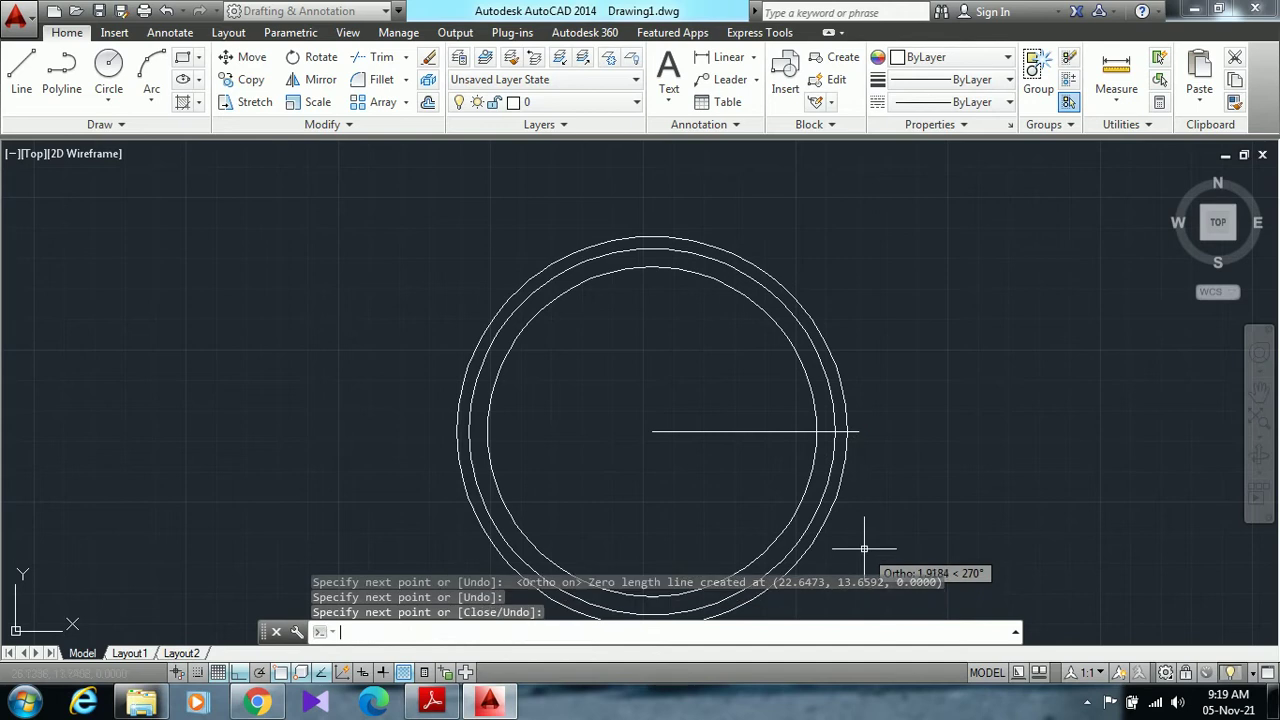
pyautogui.press('Escape')
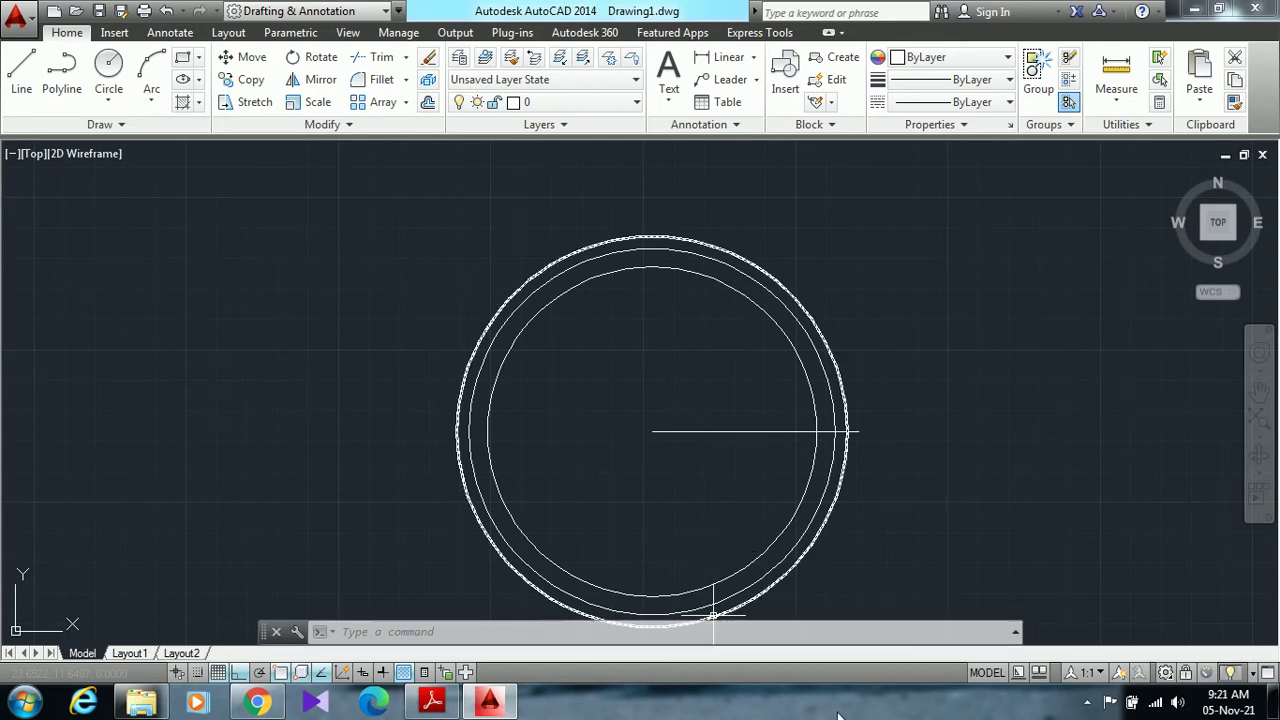
# Offset the horizontal centre line by 0.065 to both sides, once below and once above
pyautogui.write('o')
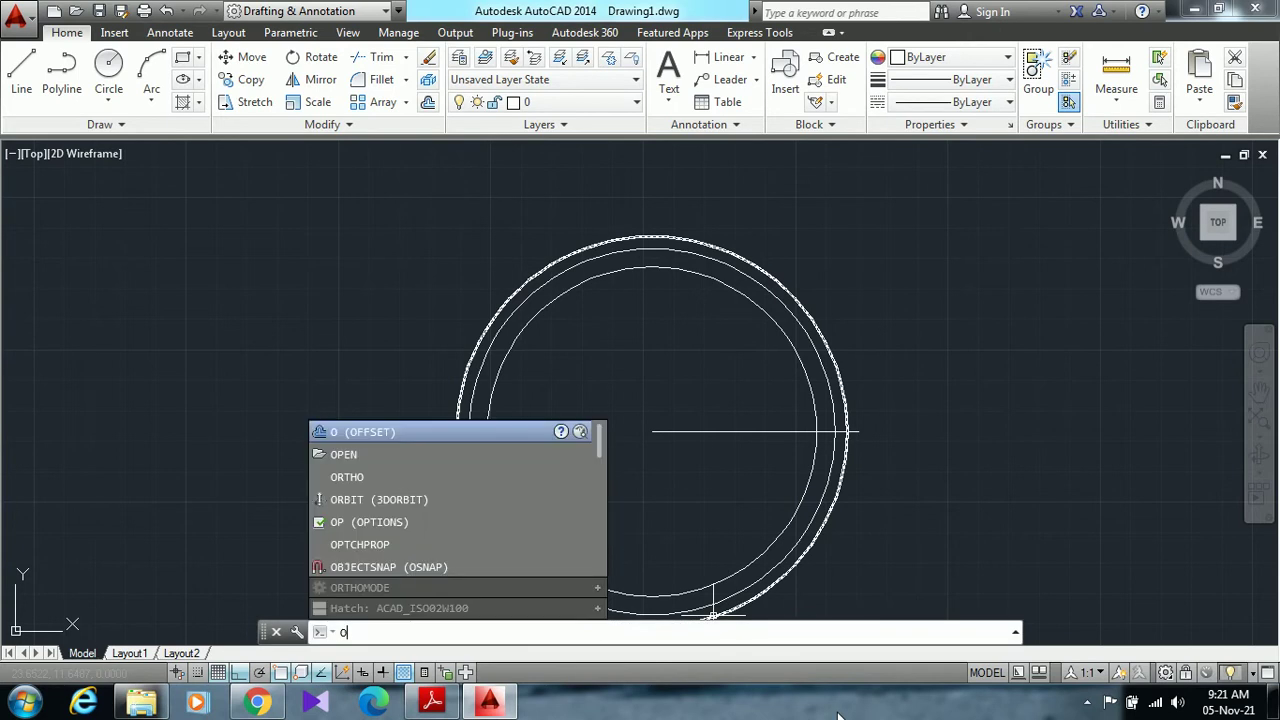
pyautogui.press('Return')
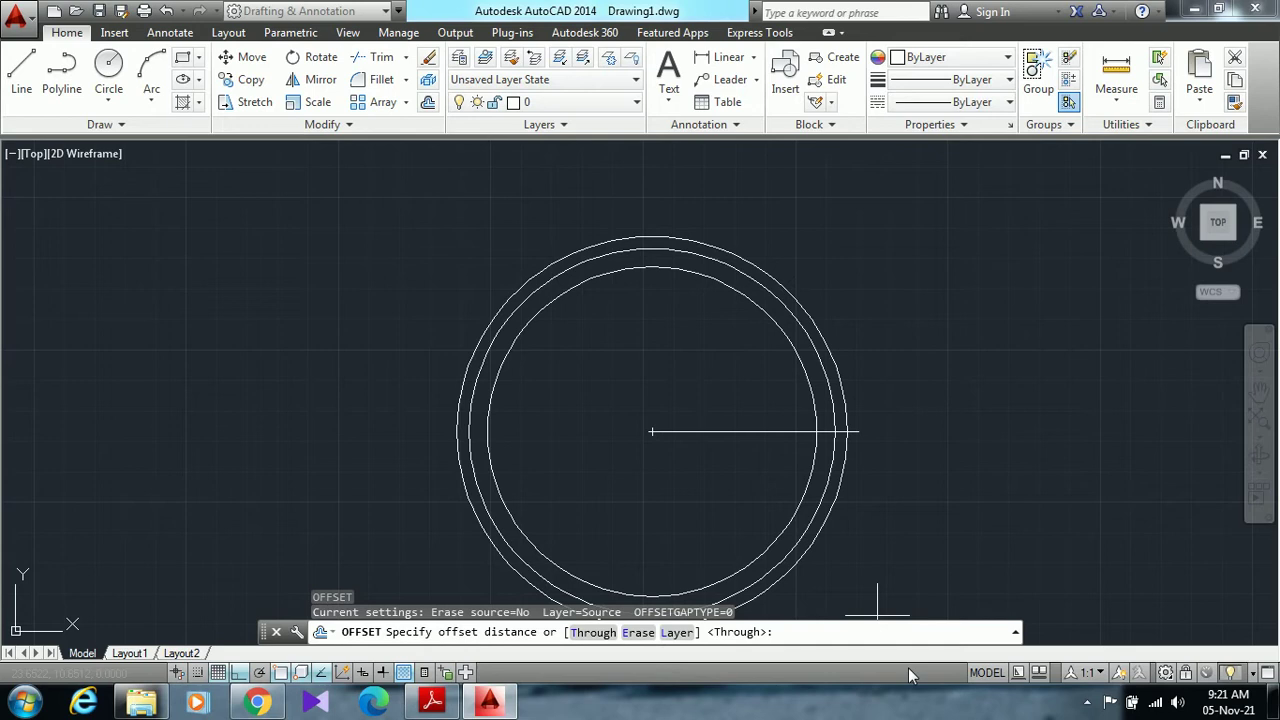
pyautogui.write('.065')
pyautogui.press('Return')
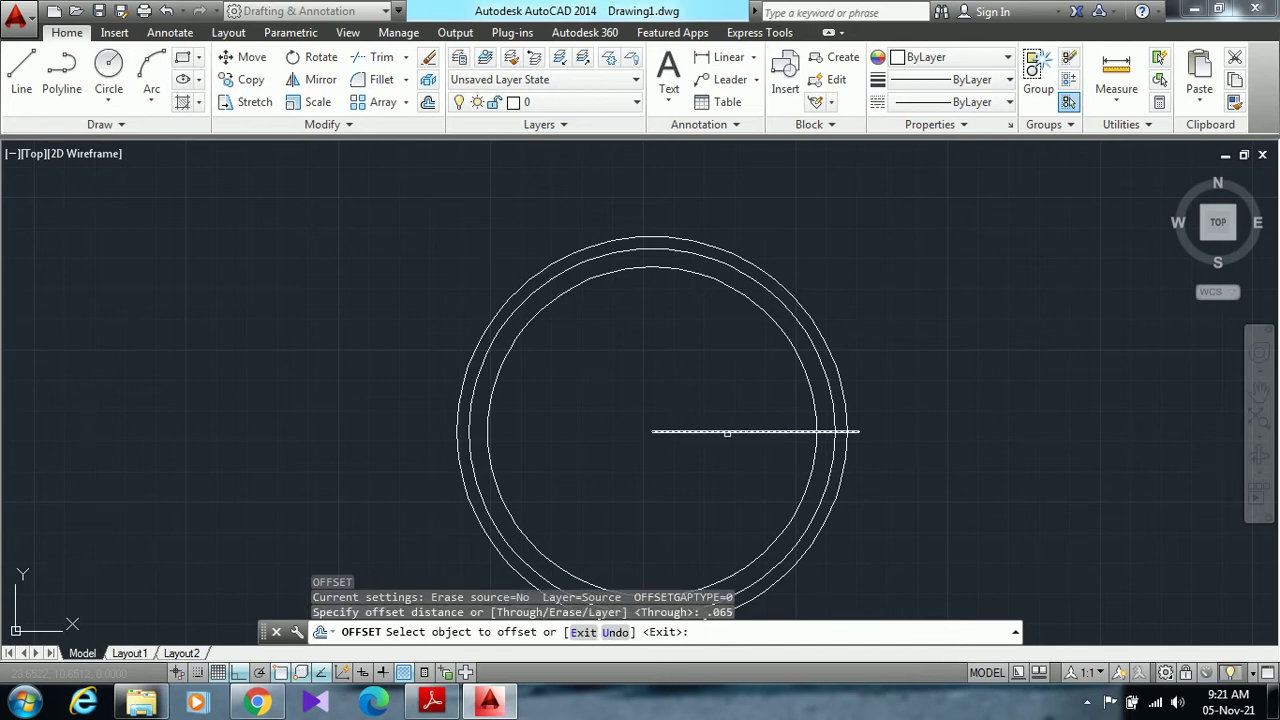
pyautogui.click(727, 432)
pyautogui.click(727, 446)
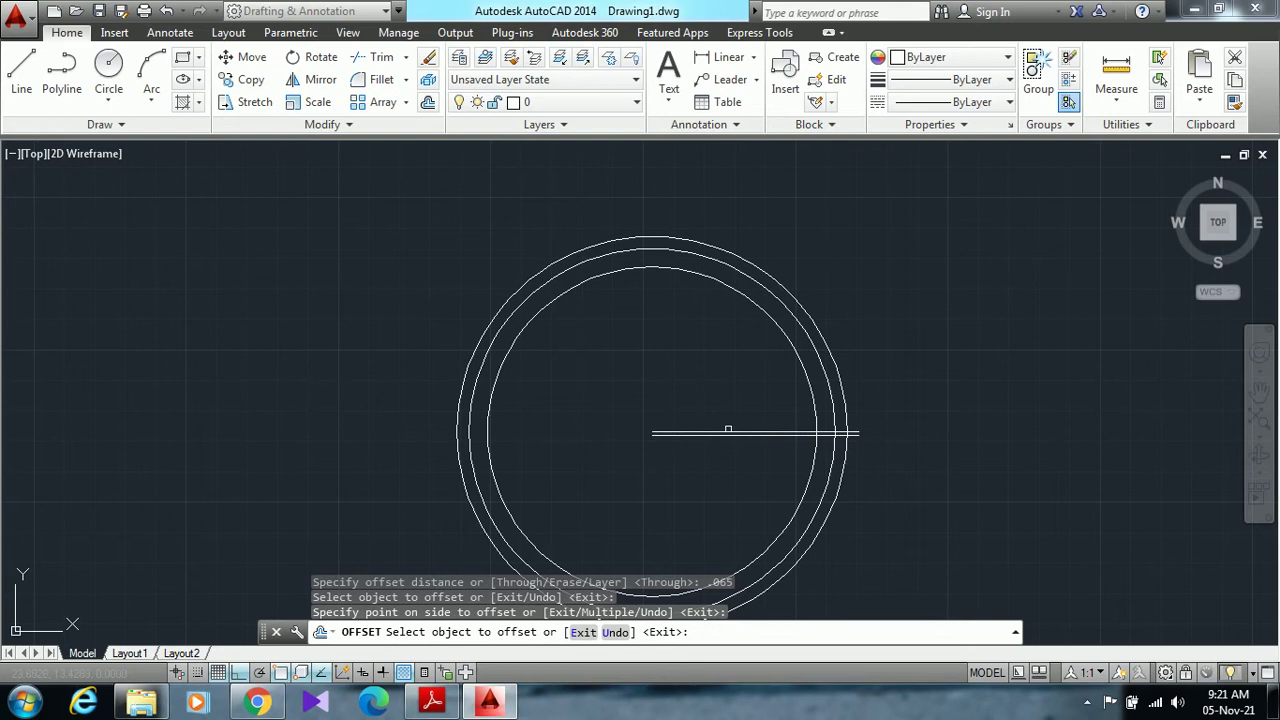
pyautogui.click(731, 431)
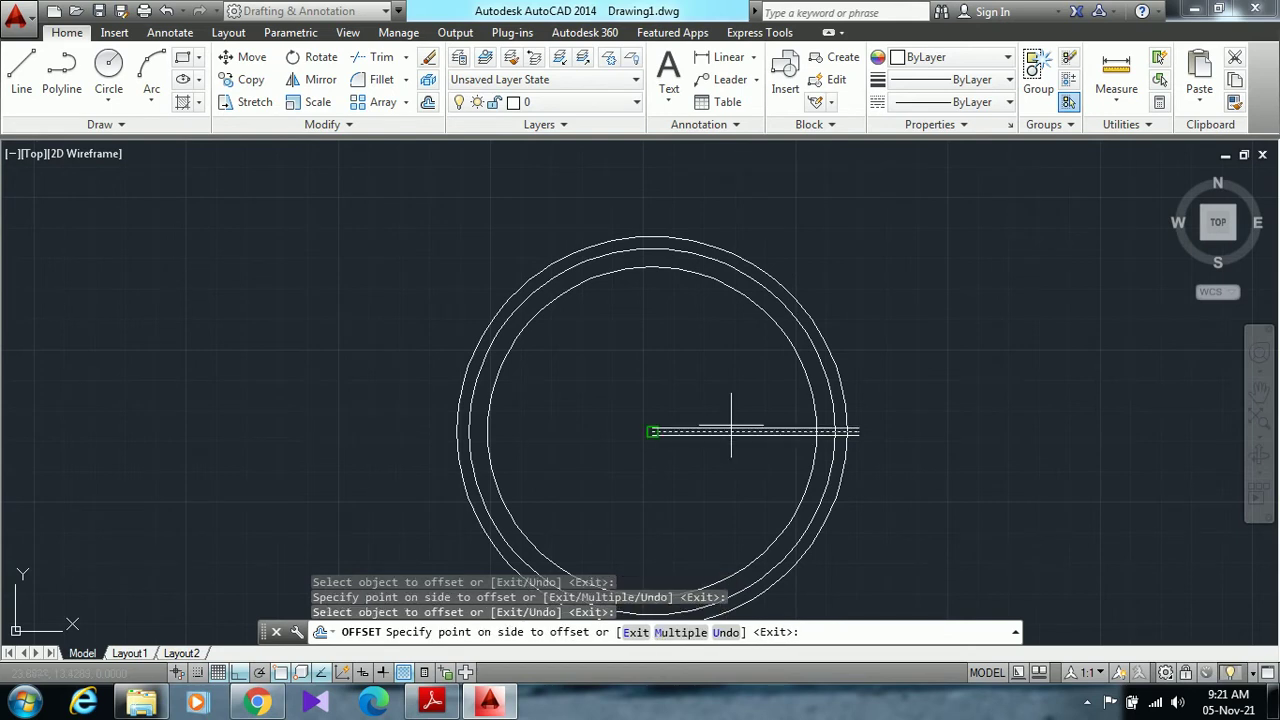
pyautogui.click(740, 414)
pyautogui.scroll(-2, 677, 401)
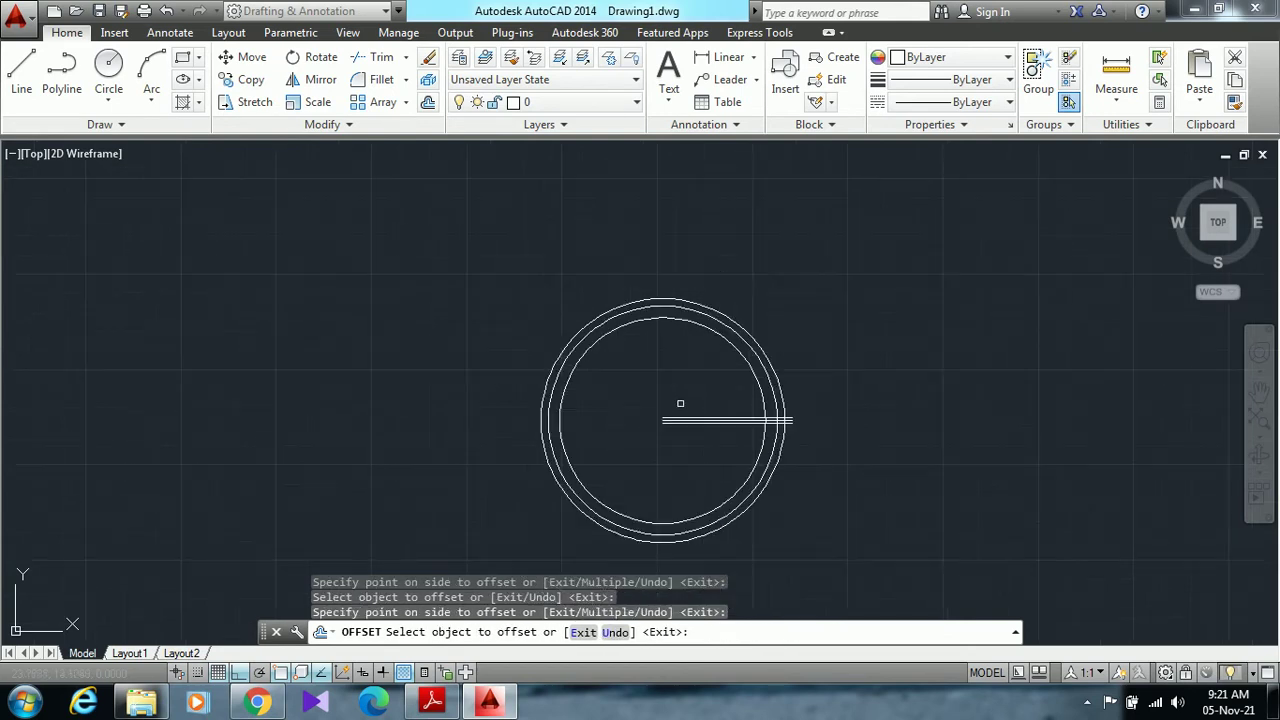
pyautogui.scroll(5, 734, 435)
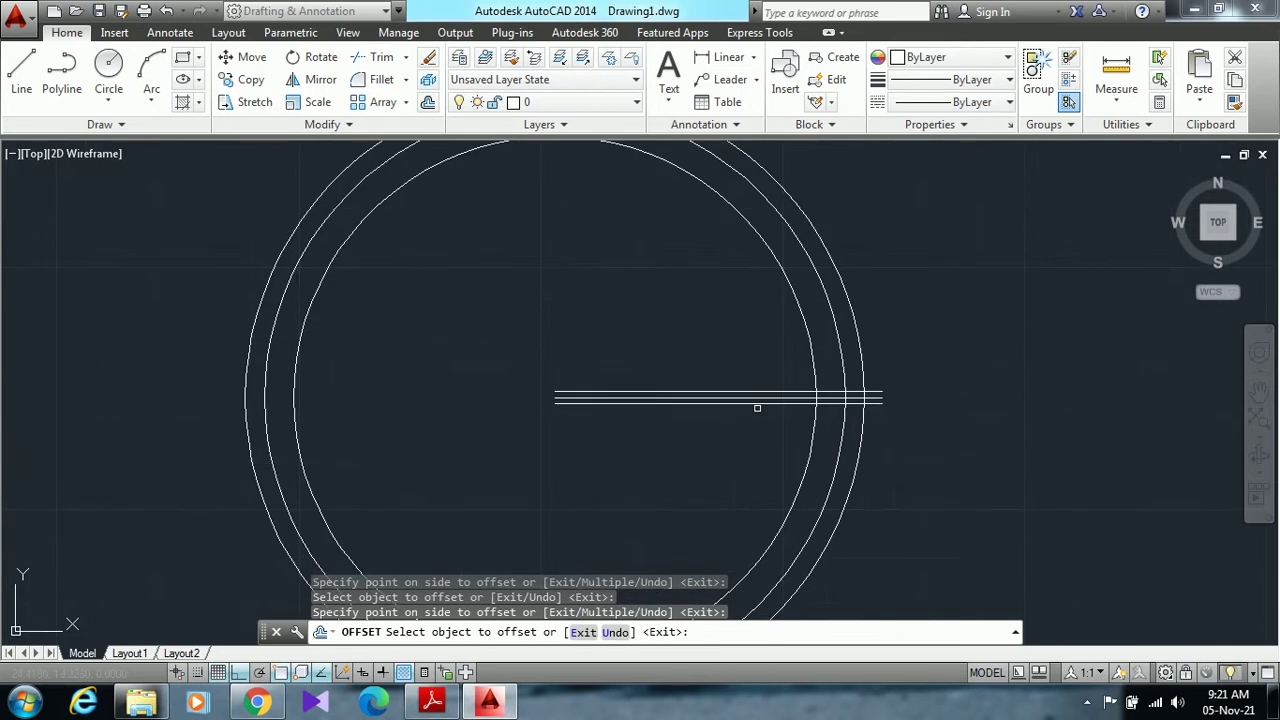
pyautogui.press('Escape')
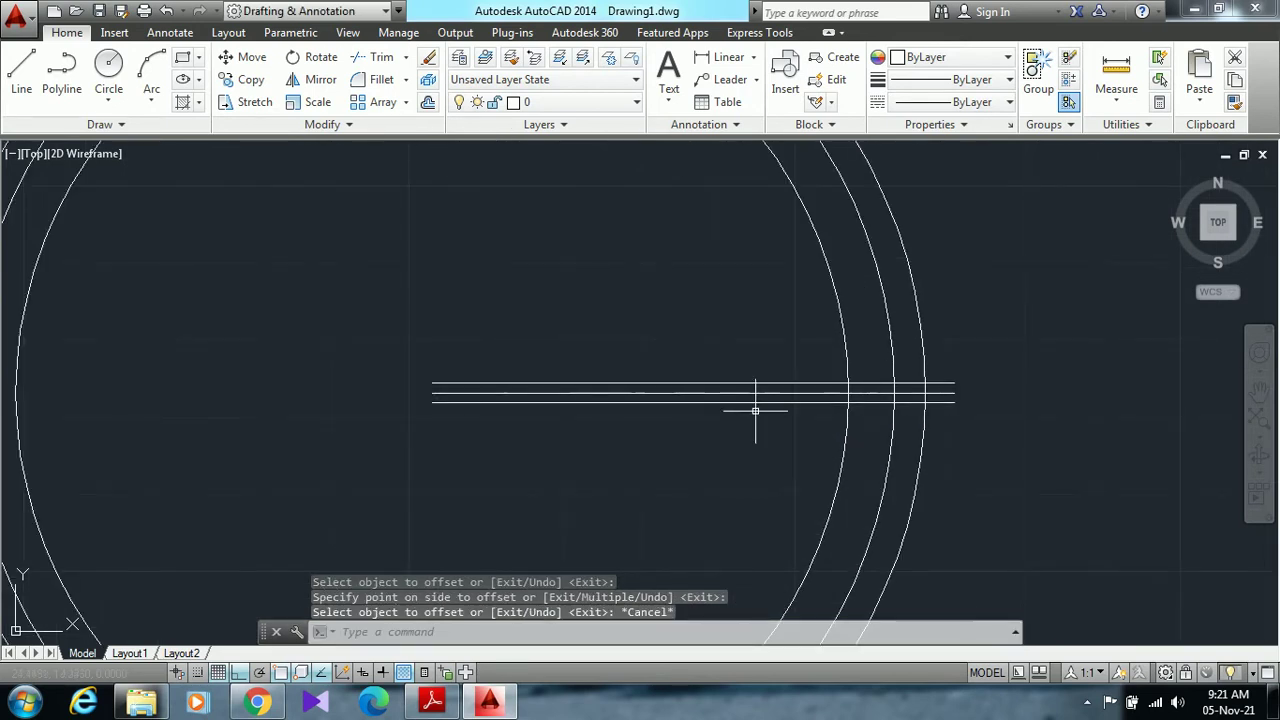
# Offset the two outer horizontal lines outward by 0.130, one further down and one further up
pyautogui.write('o')
pyautogui.press('Return')
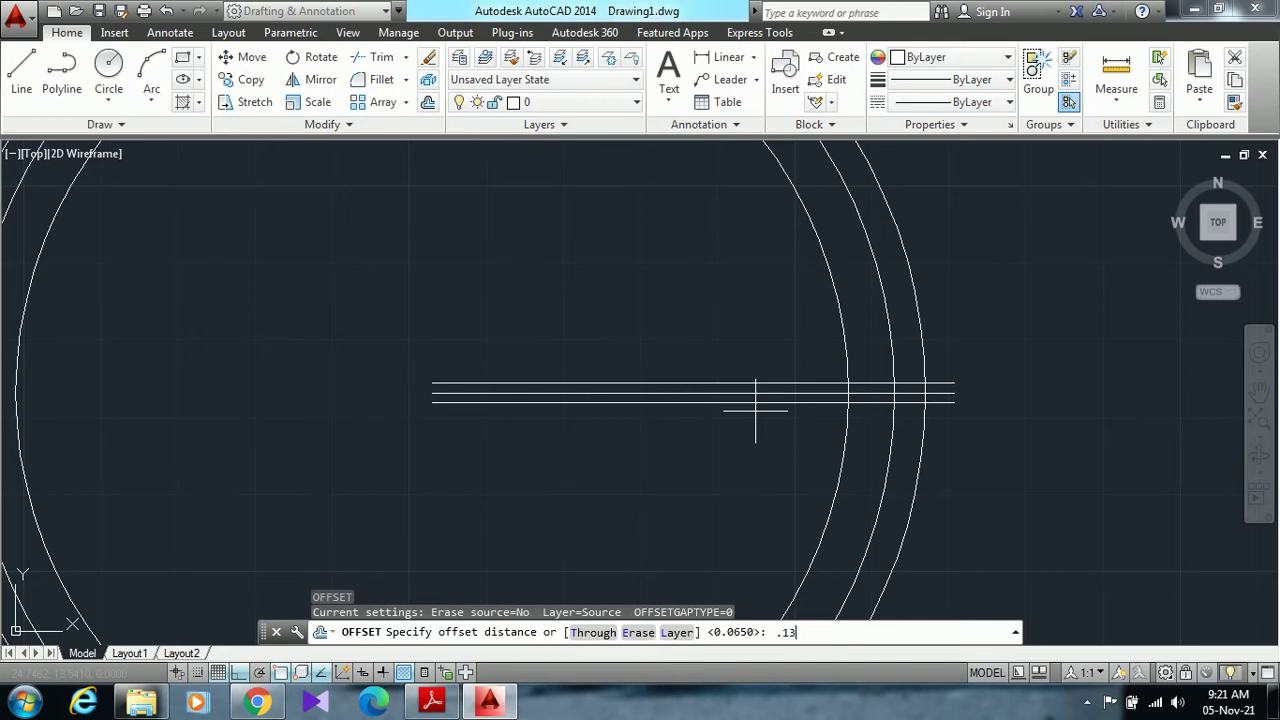
pyautogui.press('Return')
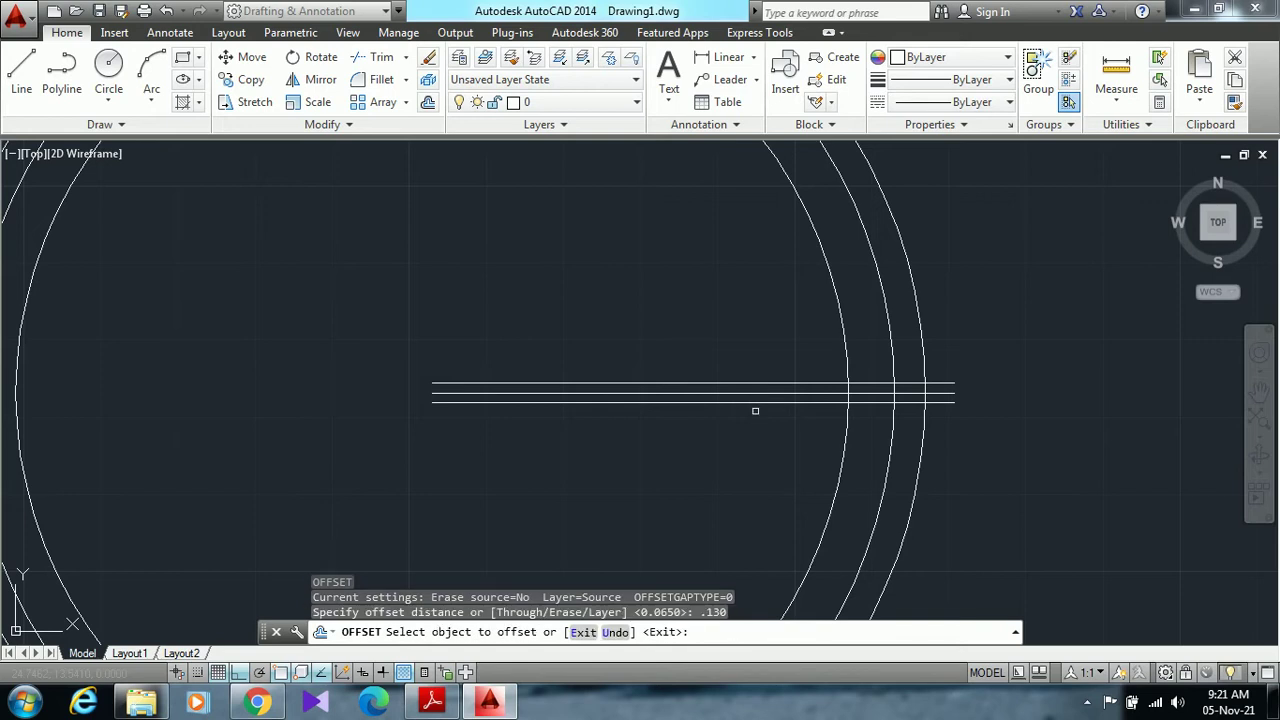
pyautogui.click(756, 402)
pyautogui.click(759, 420)
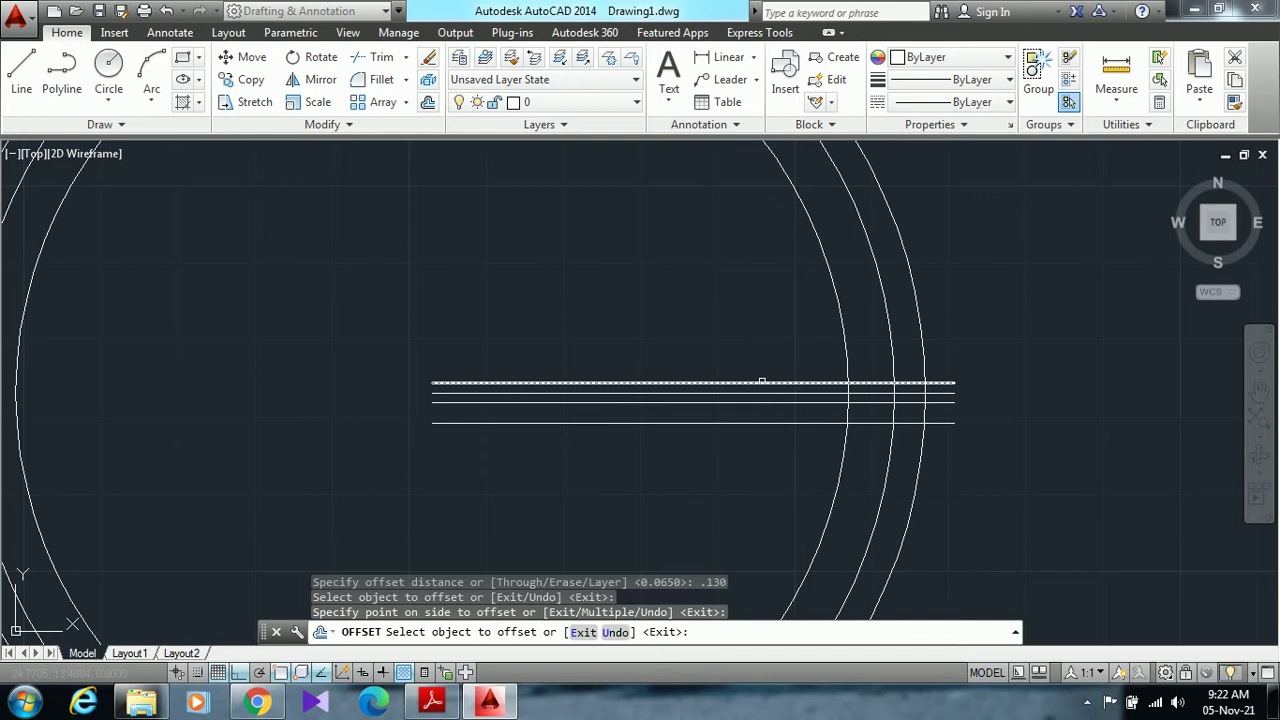
pyautogui.click(762, 381)
pyautogui.click(757, 337)
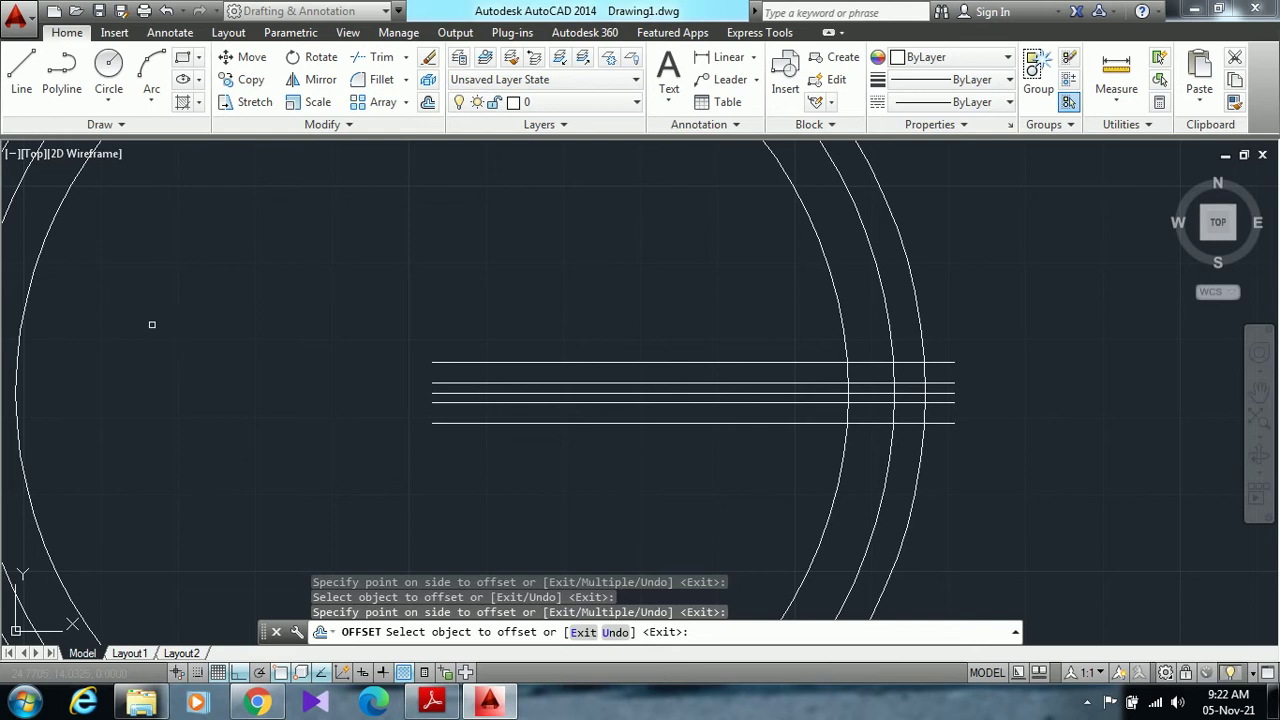
pyautogui.press('Escape')
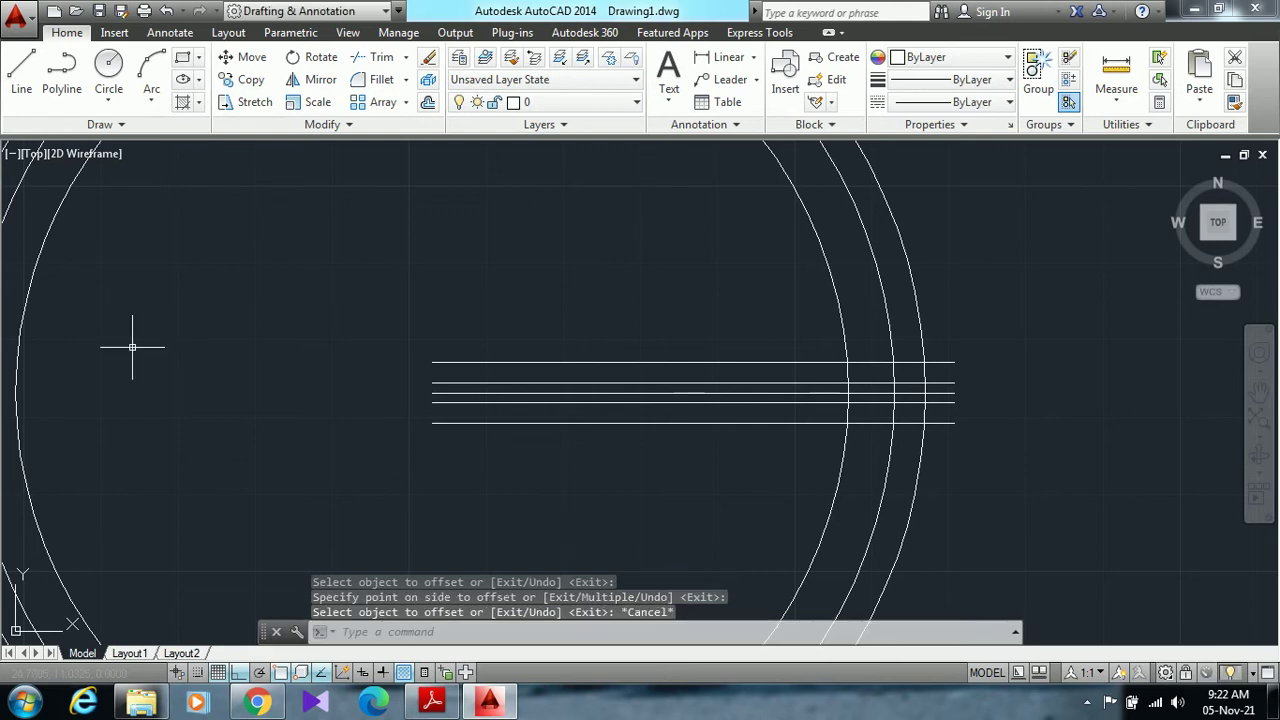
# Draw a three-point arc for the upper tooth flank through the topmost line's inner and middle circle intersections, ending where the second line meets the outer circle
pyautogui.click(158, 75)
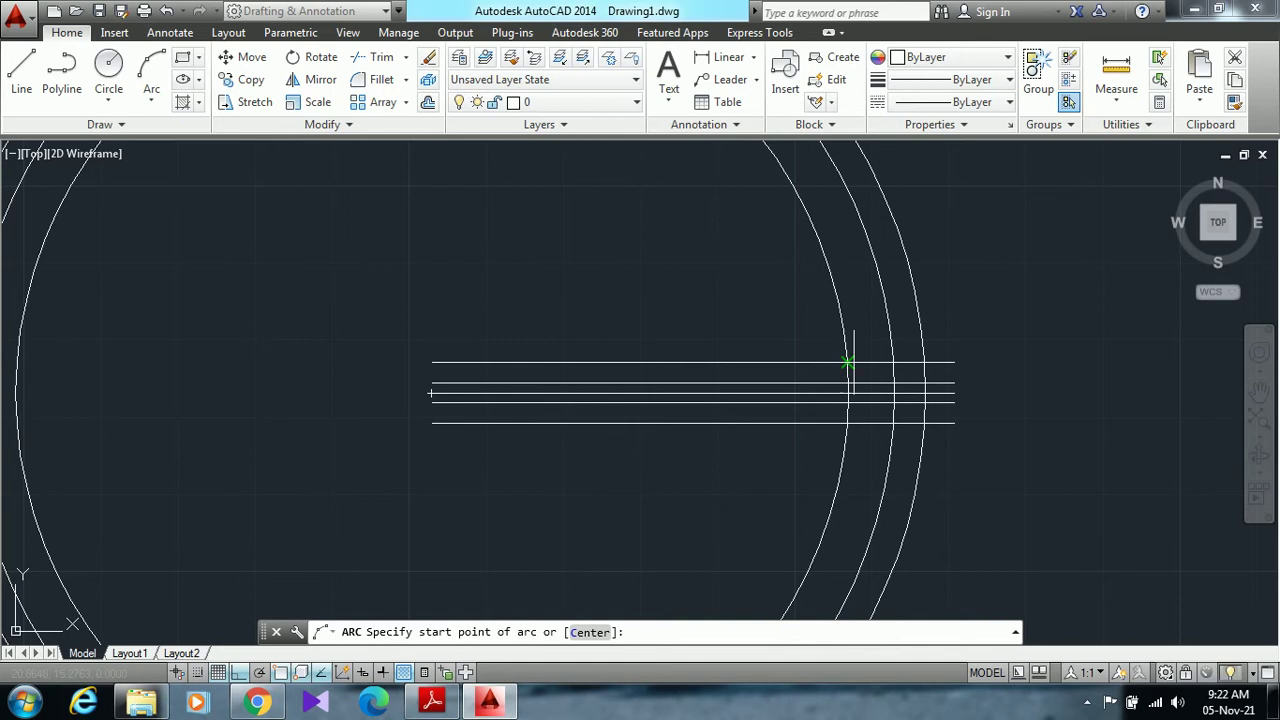
pyautogui.click(847, 362)
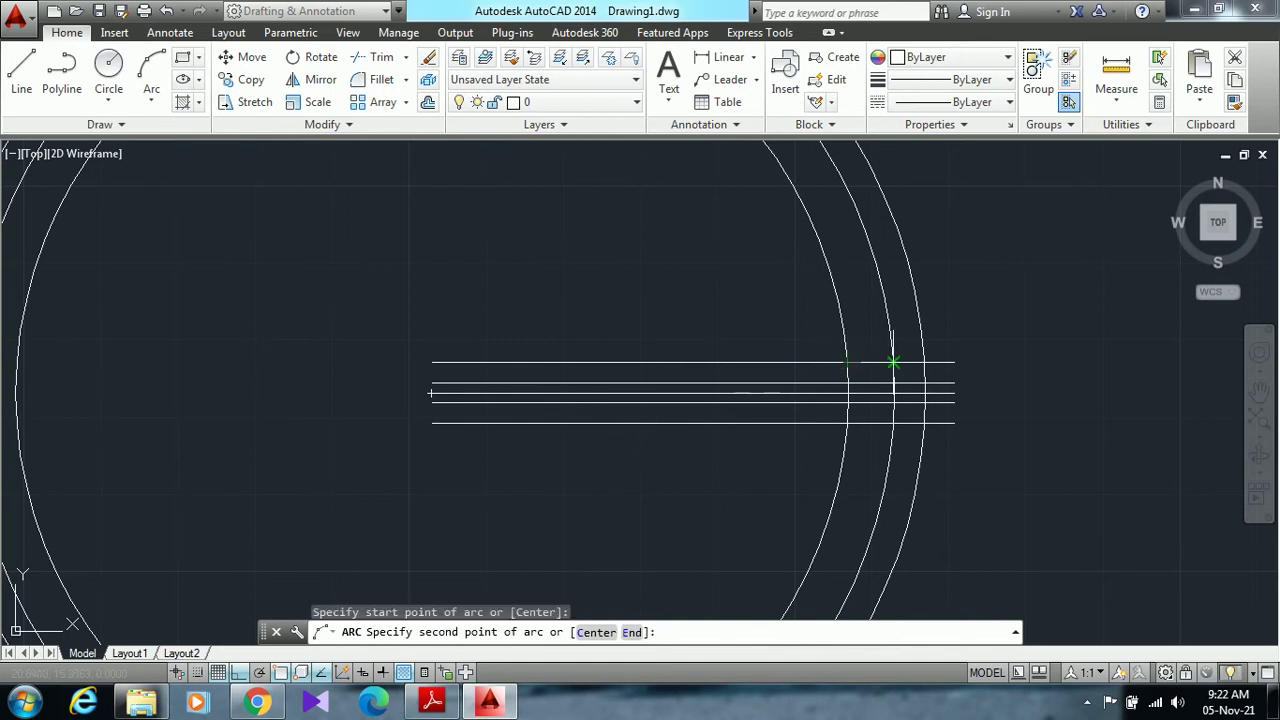
pyautogui.click(893, 362)
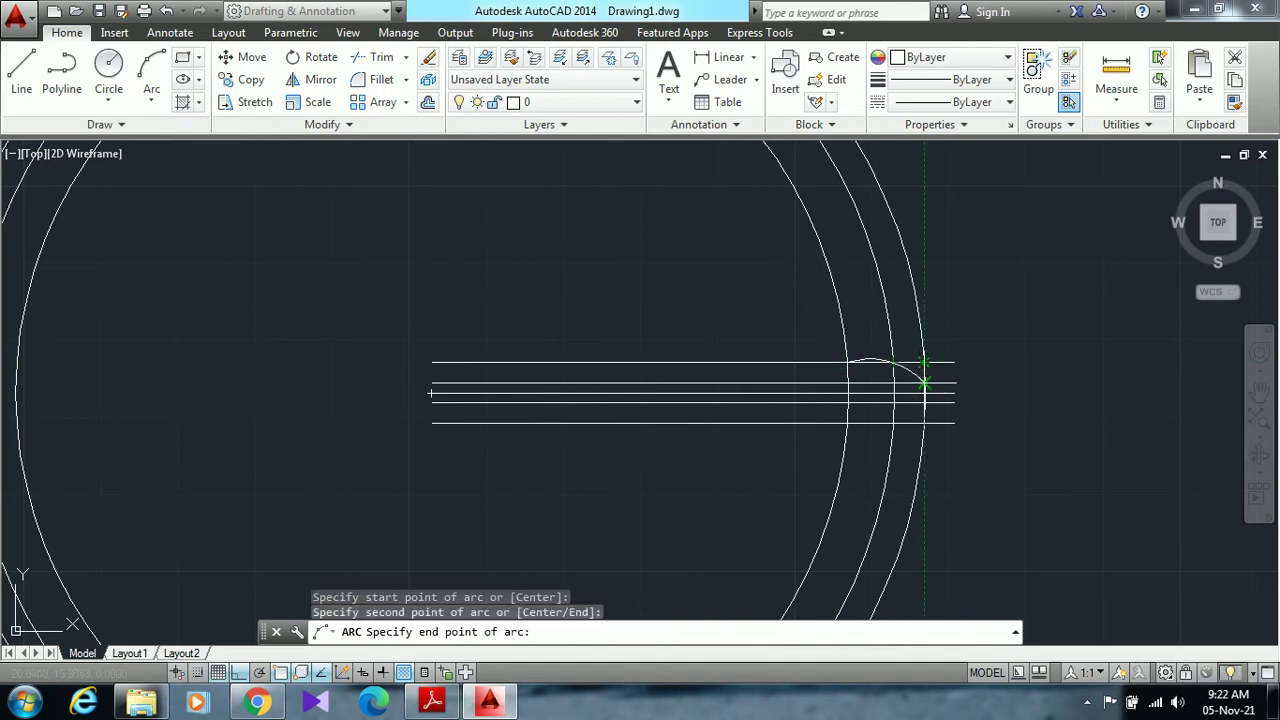
pyautogui.click(924, 383)
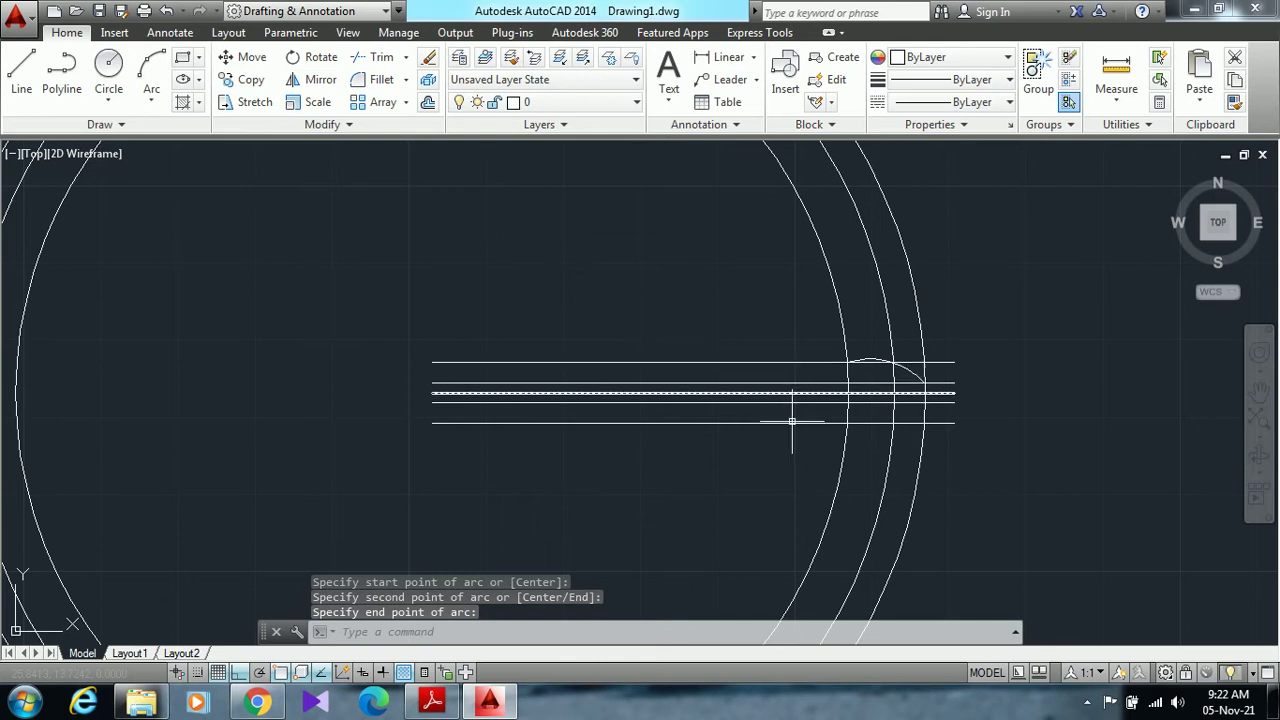
# Draw the lower tooth flank as a three-point arc through the lowest line's inner and middle circle intersections, ending where the line above meets the outer circle
pyautogui.click(151, 66)
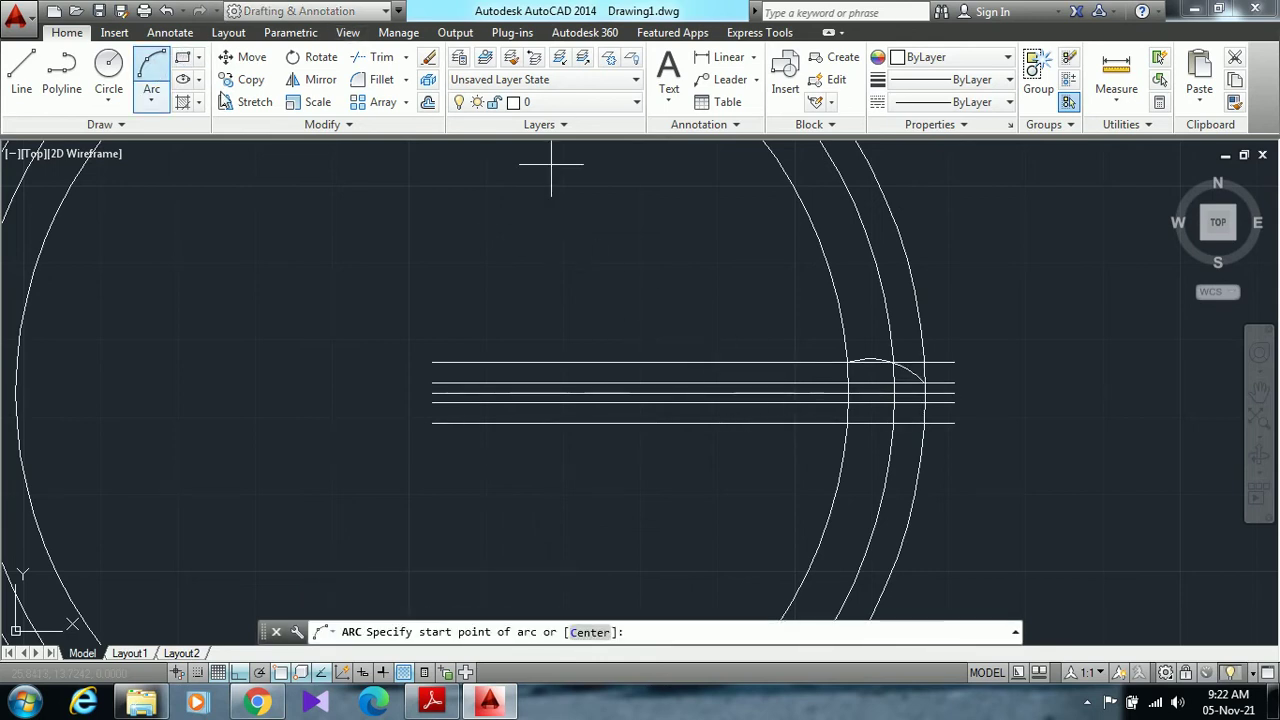
pyautogui.click(847, 424)
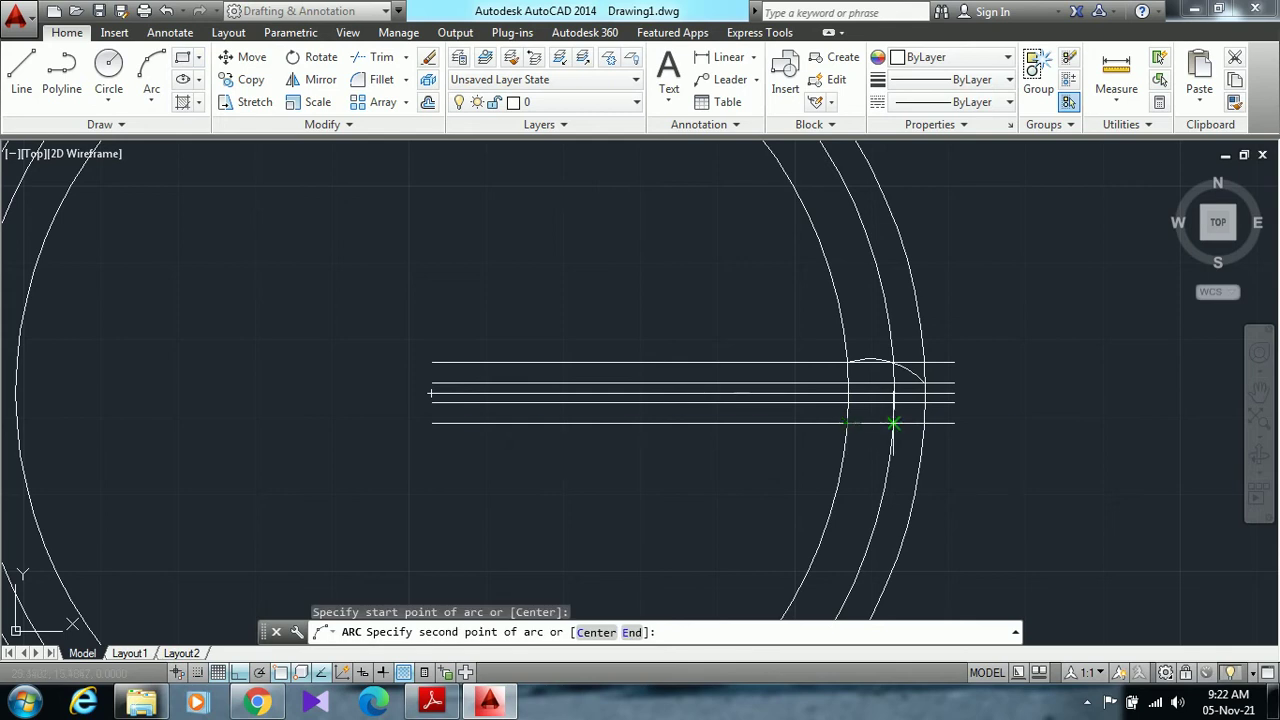
pyautogui.click(893, 423)
pyautogui.click(926, 393)
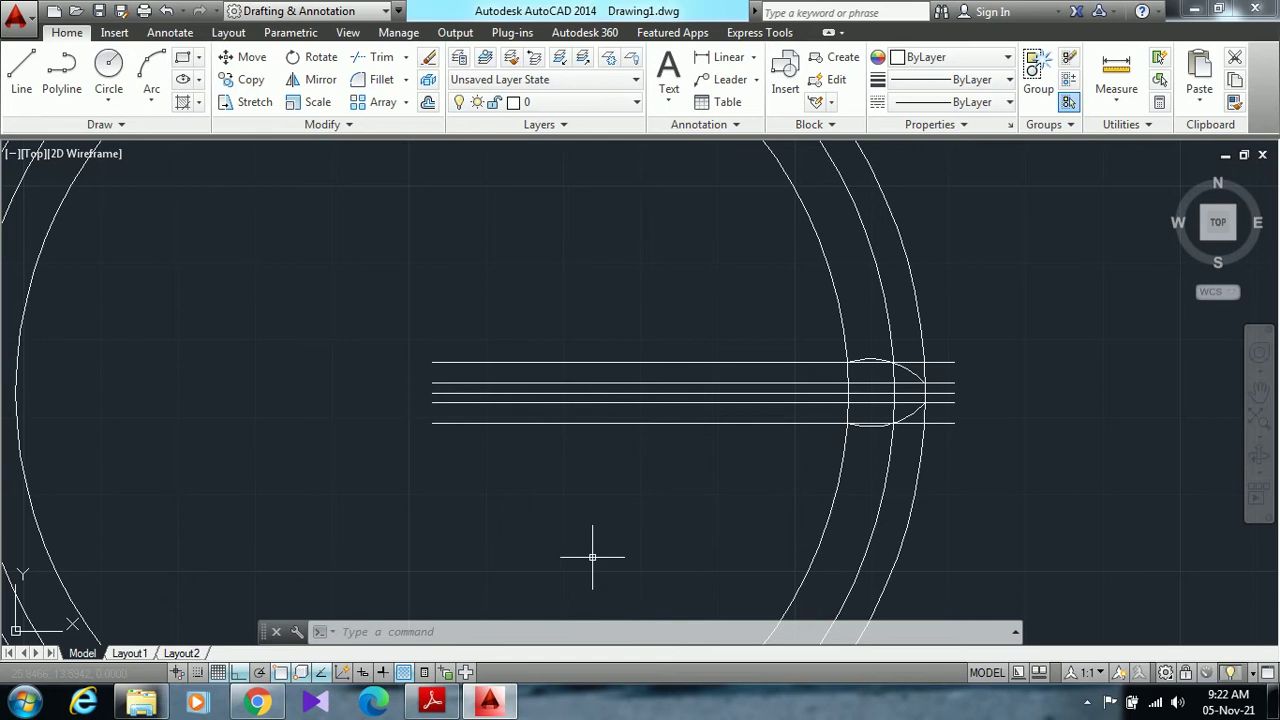
pyautogui.press('Escape')
# Delete the five horizontal construction lines, keeping the circles and the two flank arcs
pyautogui.click(640, 468)
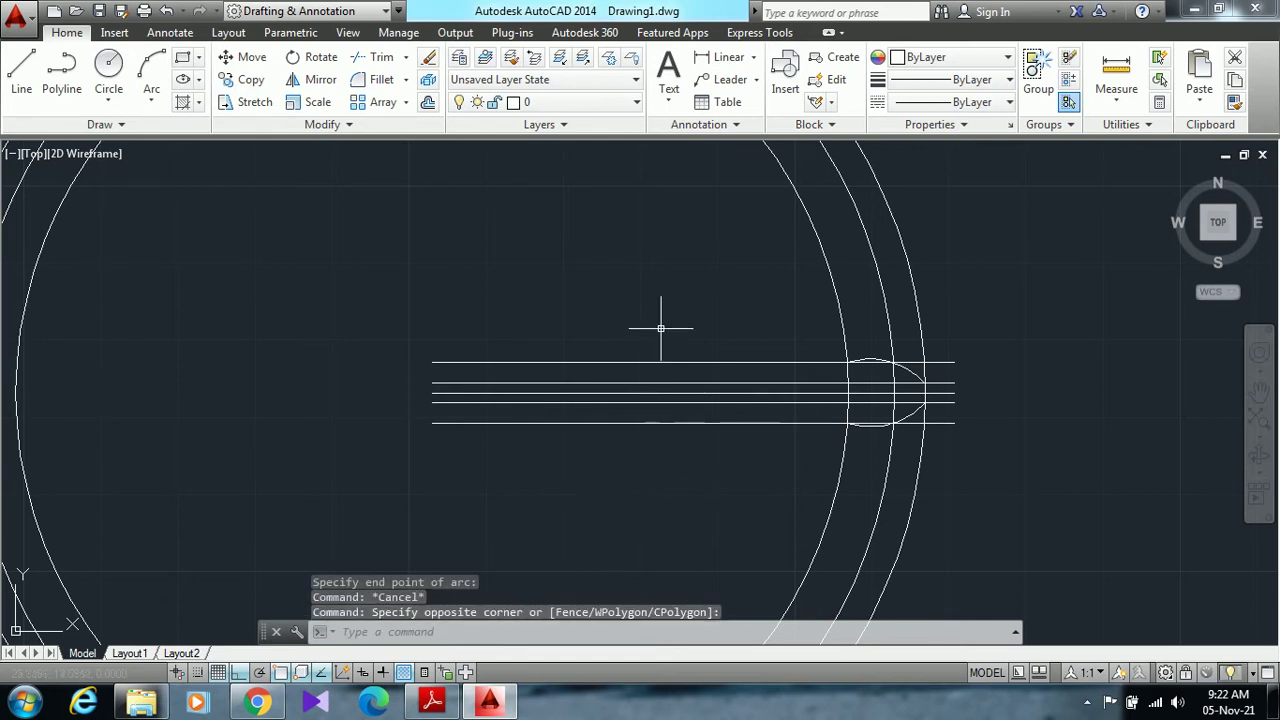
pyautogui.click(659, 362)
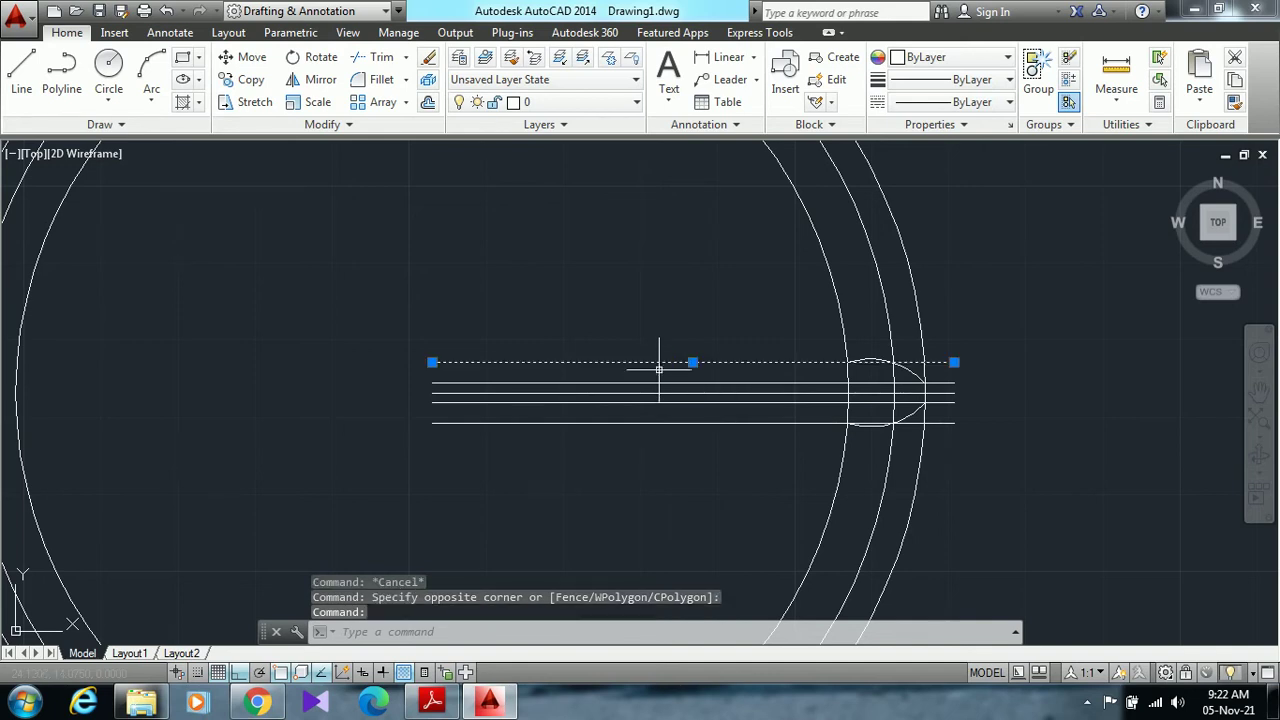
pyautogui.click(659, 382)
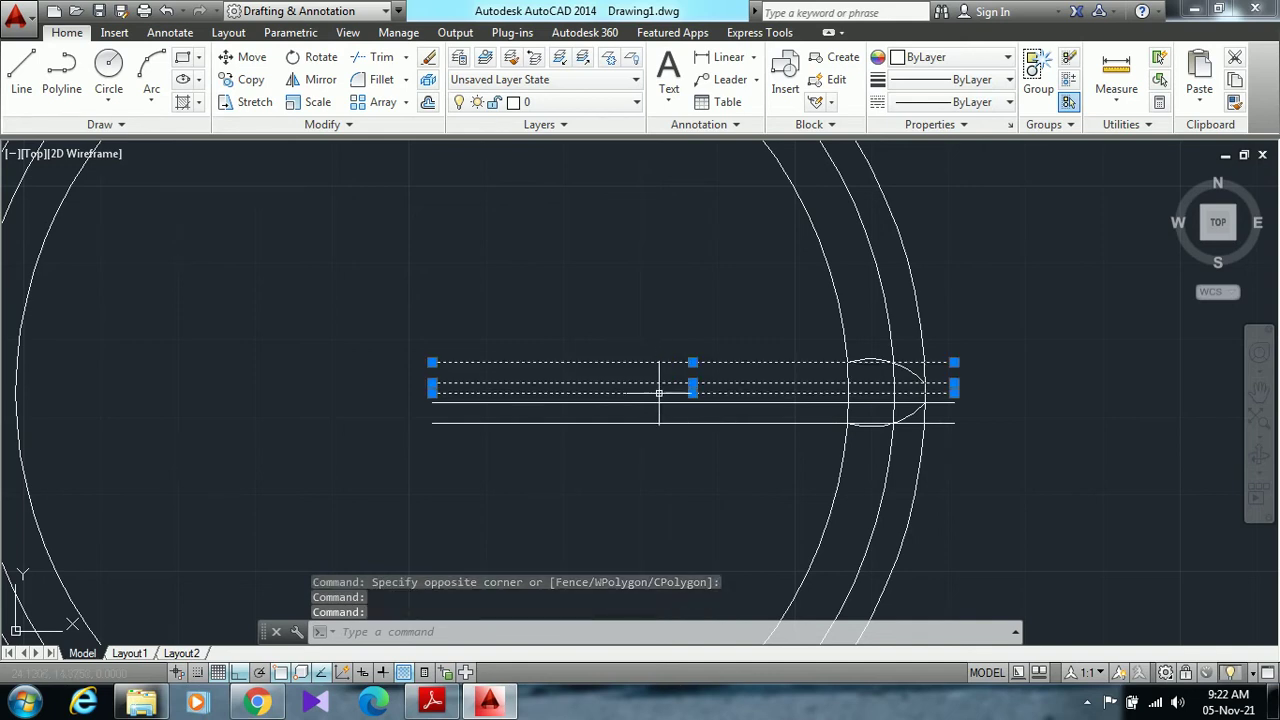
pyautogui.click(659, 392)
pyautogui.click(659, 401)
pyautogui.click(661, 423)
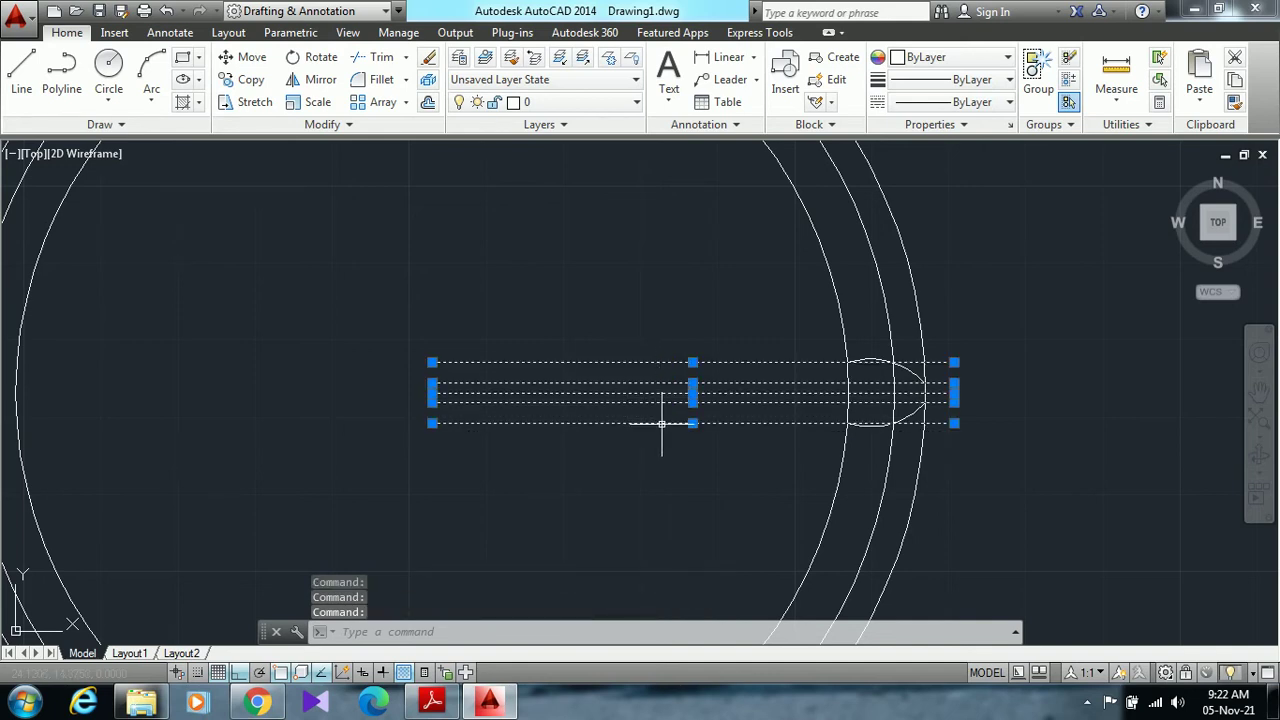
pyautogui.press('Delete')
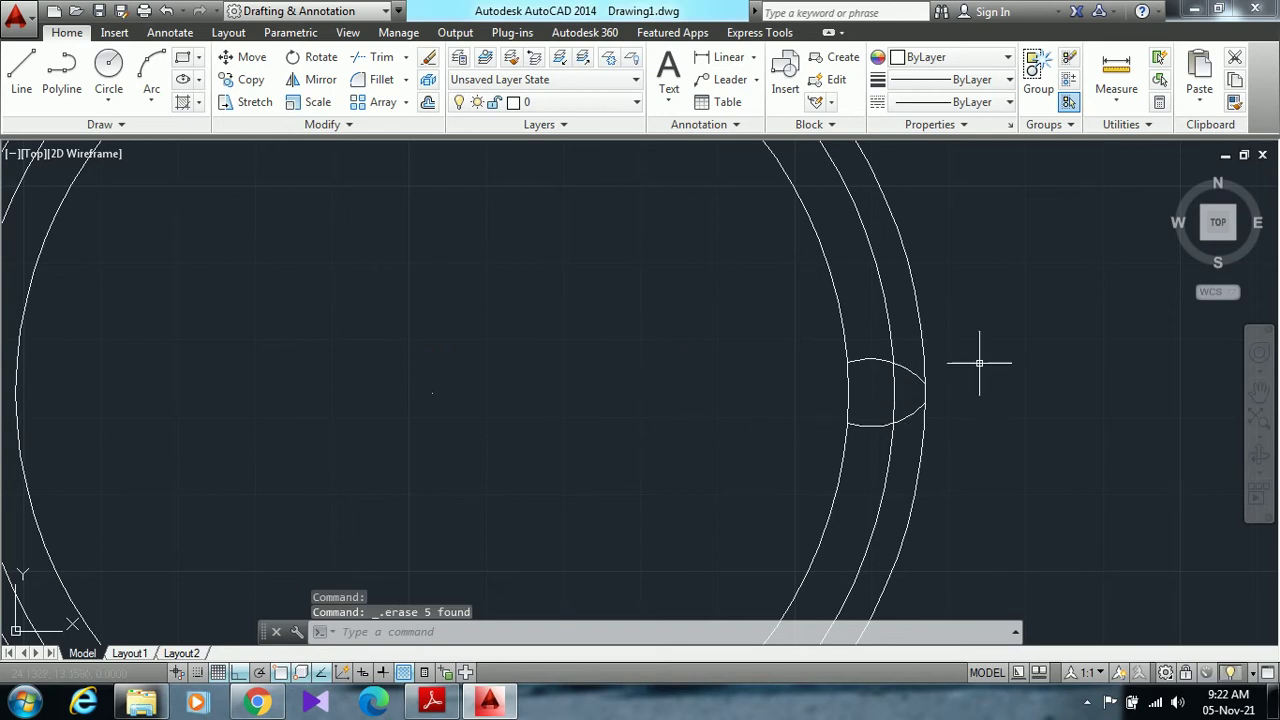
pyautogui.click(365, 57)
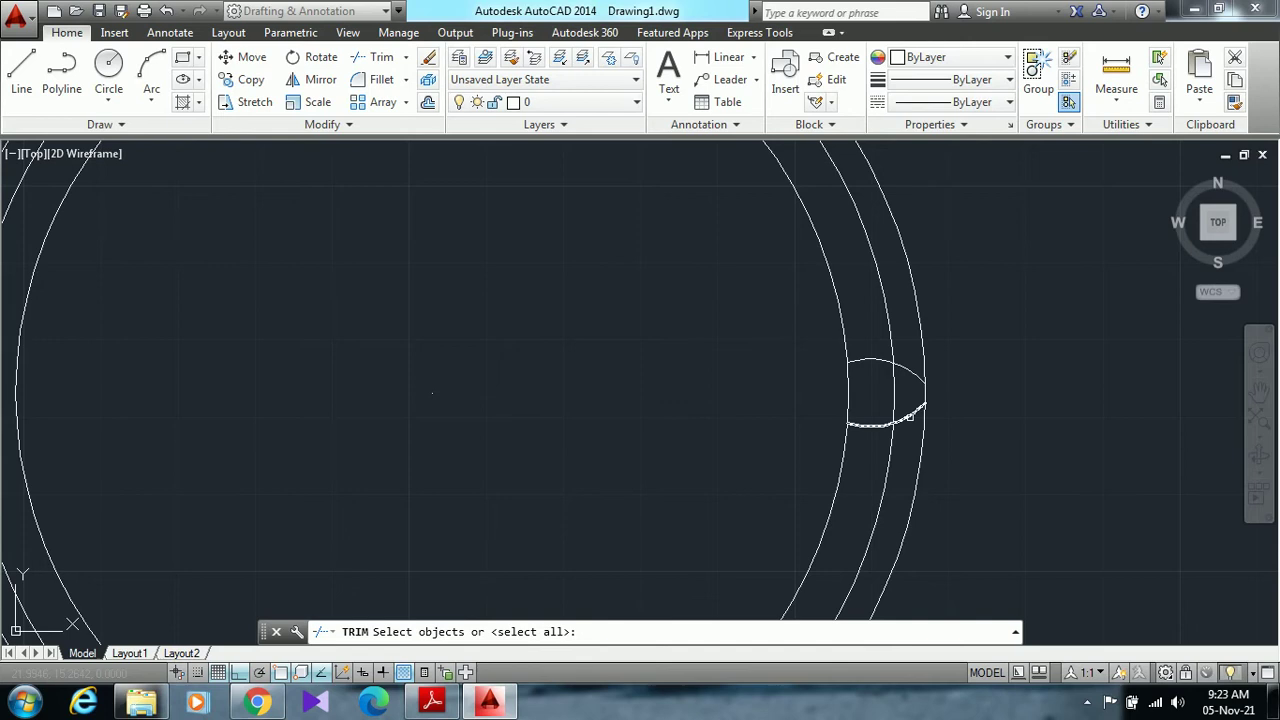
pyautogui.click(910, 409)
pyautogui.click(906, 372)
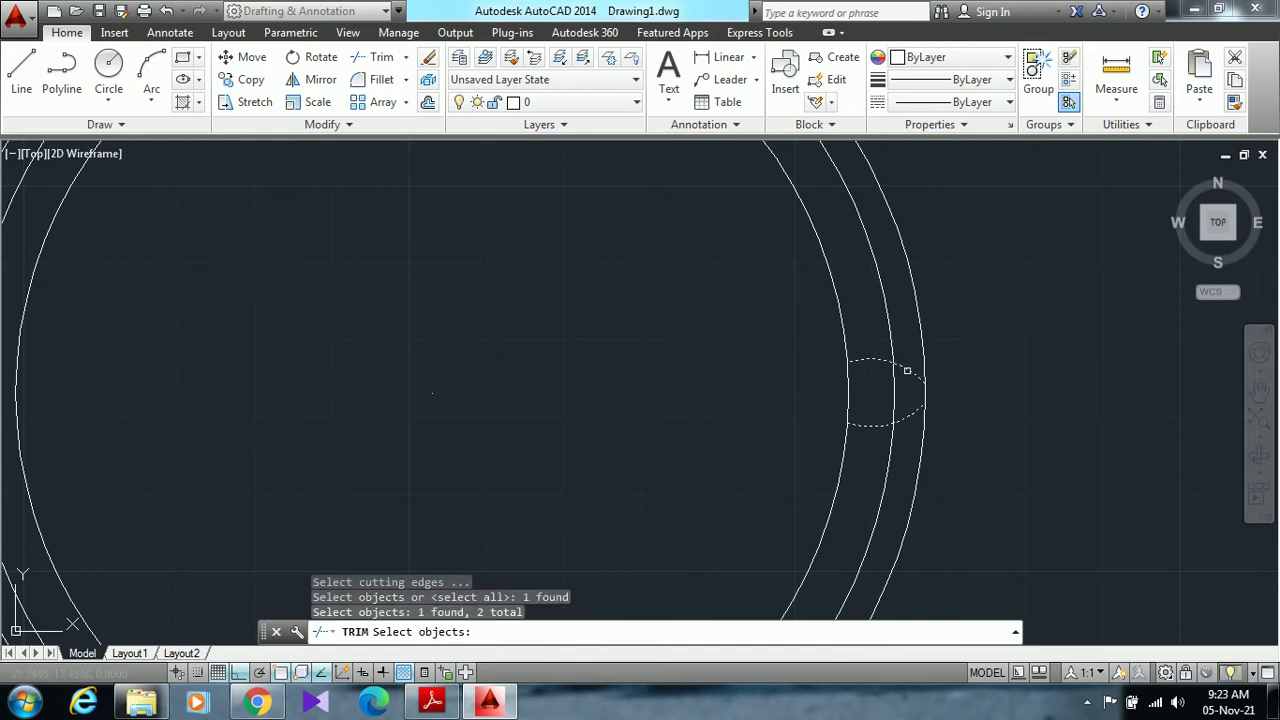
pyautogui.click(925, 349)
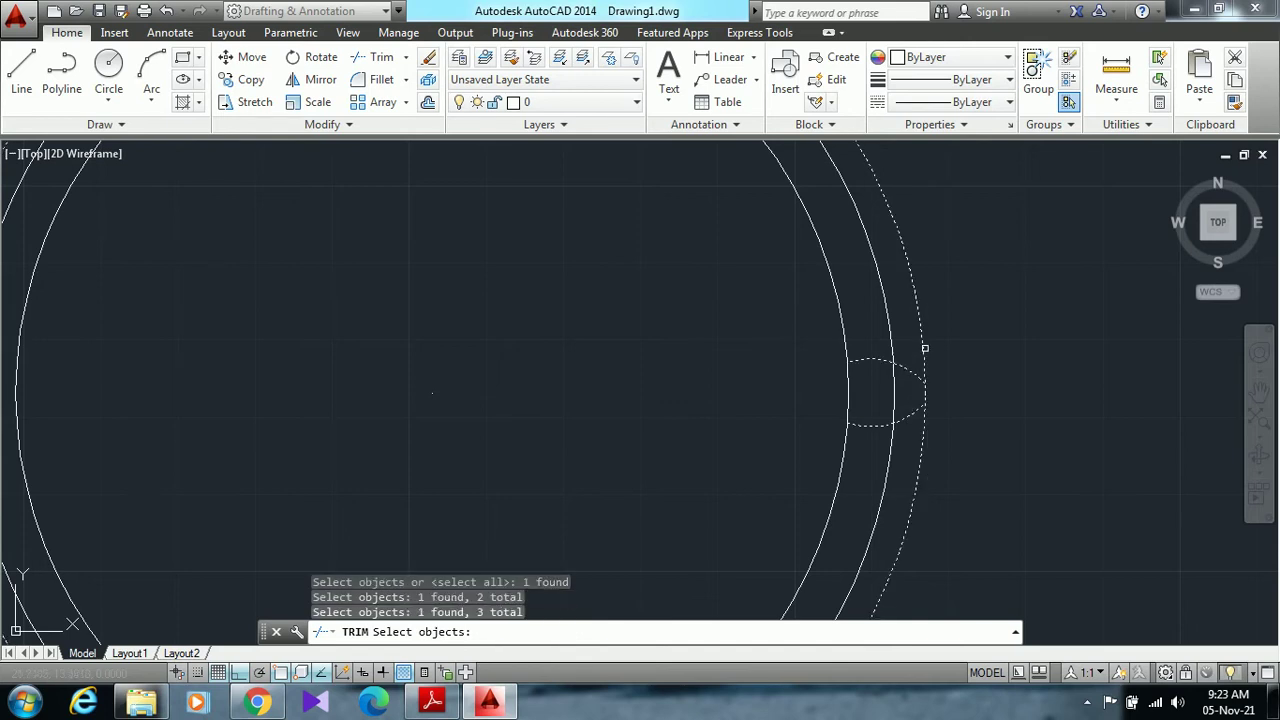
pyautogui.click(925, 349)
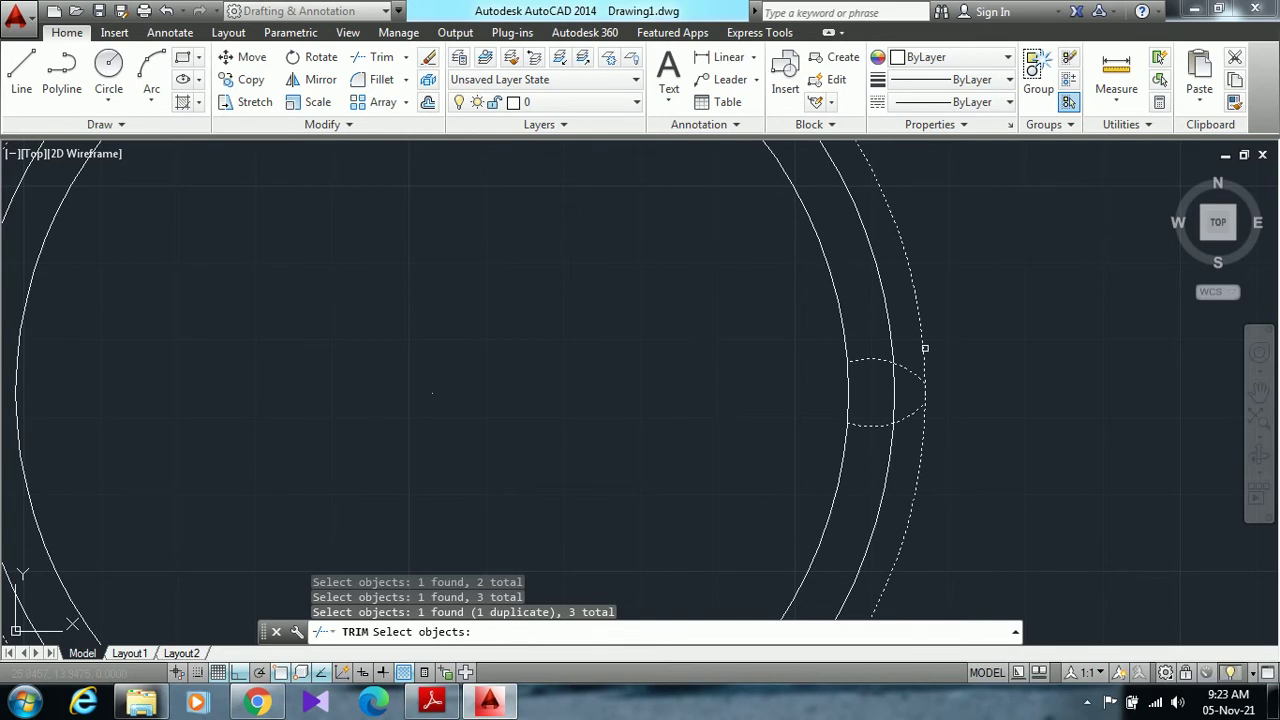
pyautogui.press('Escape')
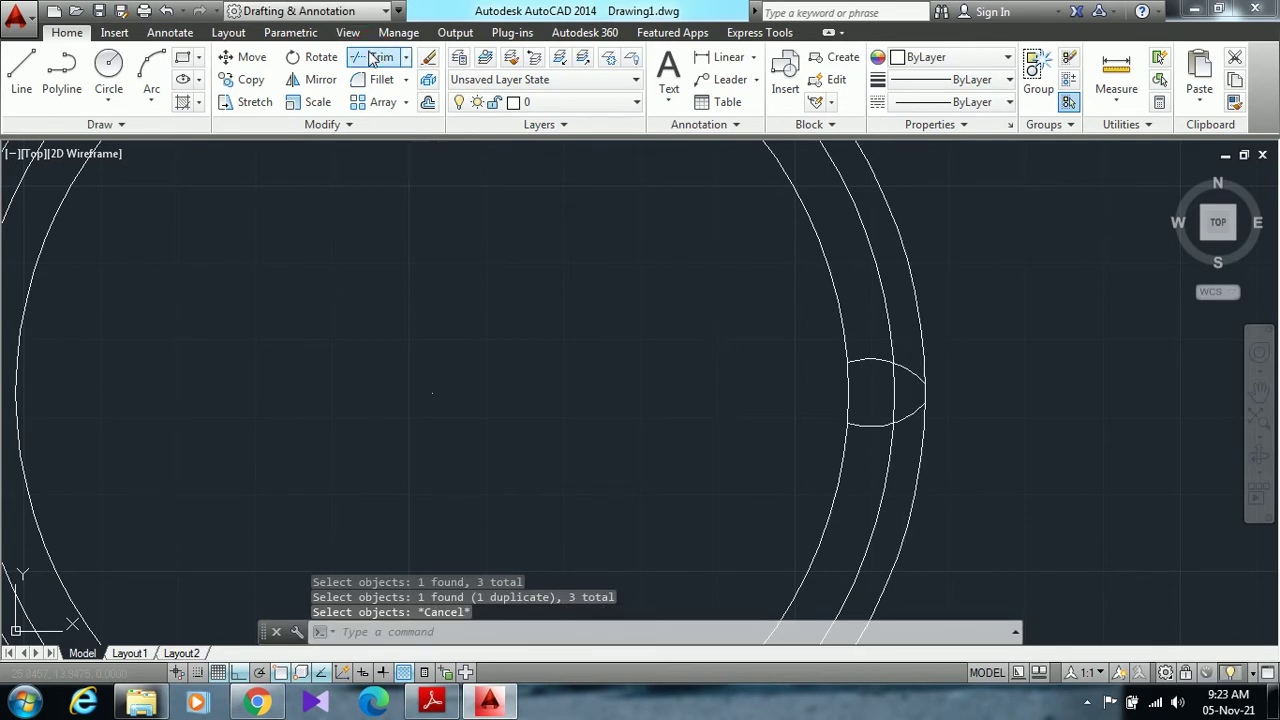
# Try to trim the outer circle outside the tooth, using the two flank arcs as cutting edges
pyautogui.click(372, 58)
pyautogui.click(866, 424)
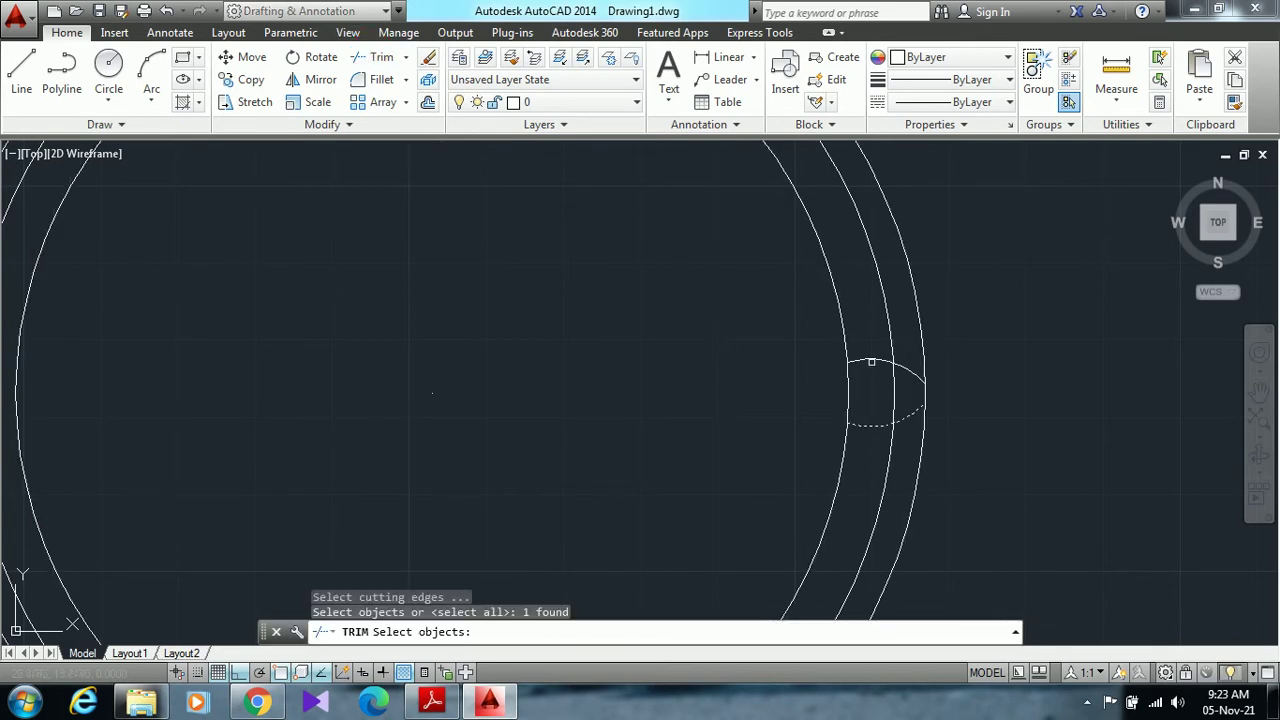
pyautogui.click(875, 360)
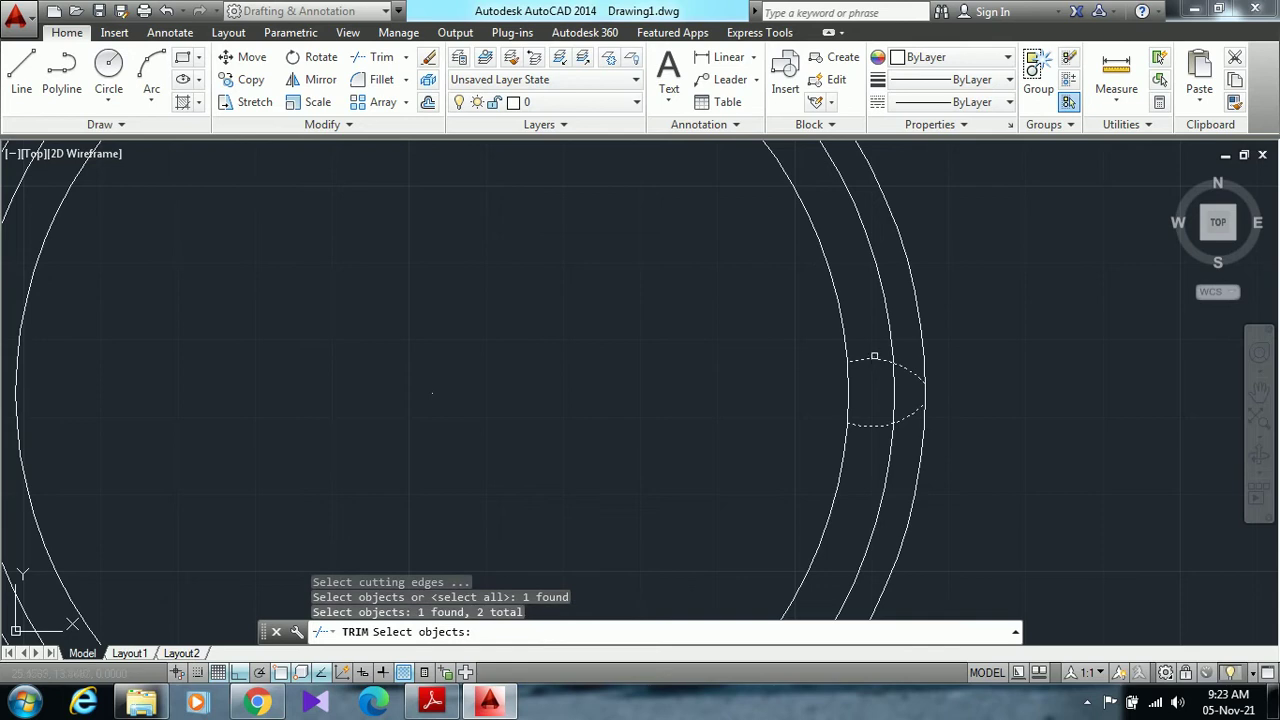
pyautogui.press('Return')
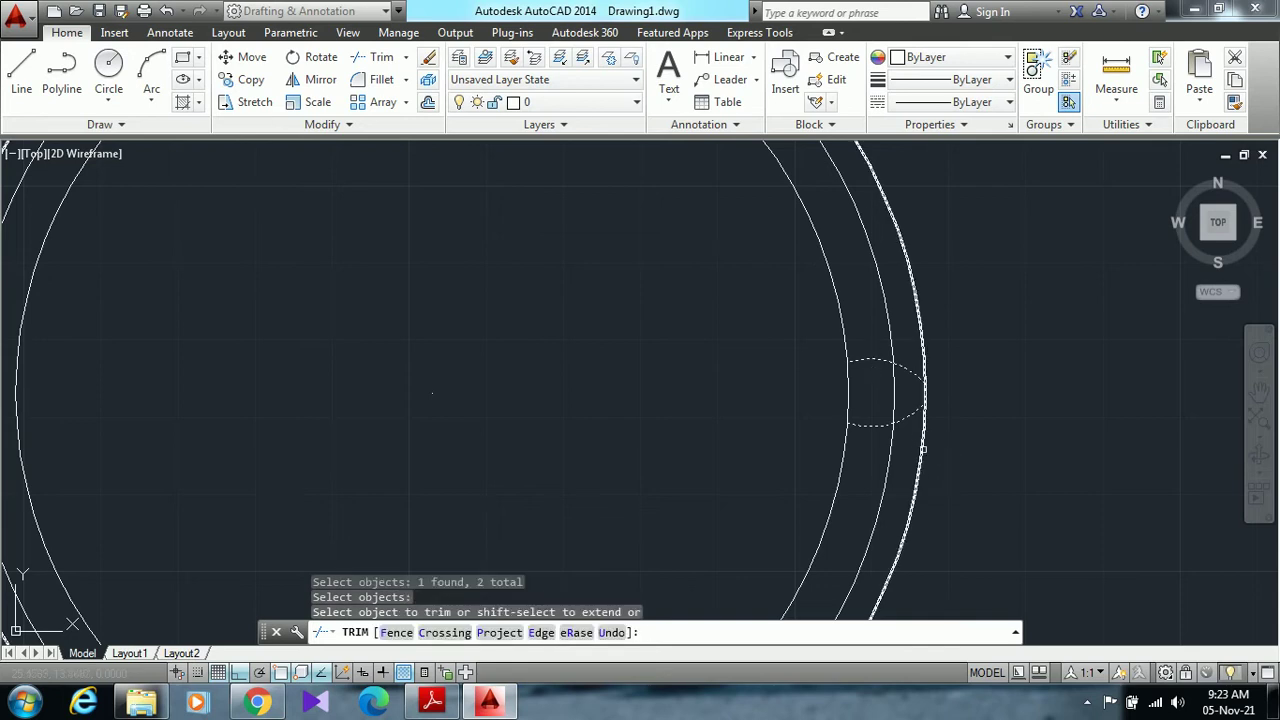
pyautogui.click(924, 450)
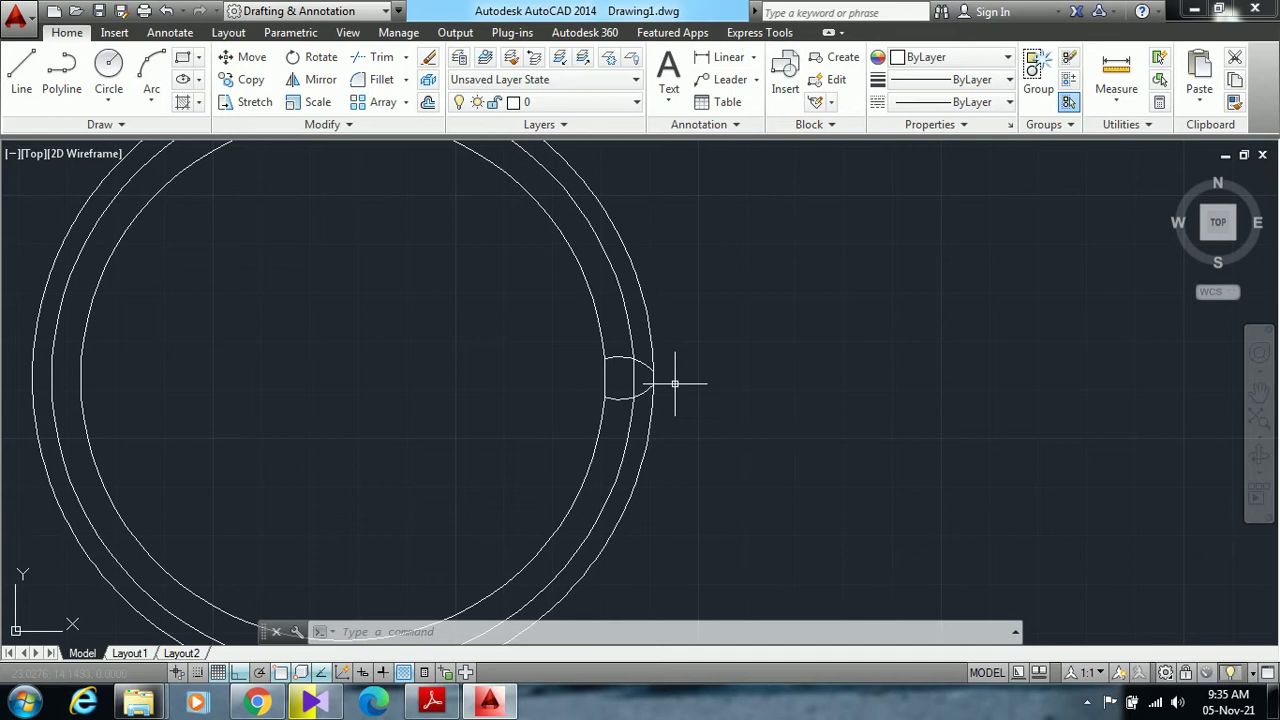
# Trim away the outer and middle circles outside the tooth, and delete the middle circle's remaining piece between the flanks
pyautogui.click(372, 58)
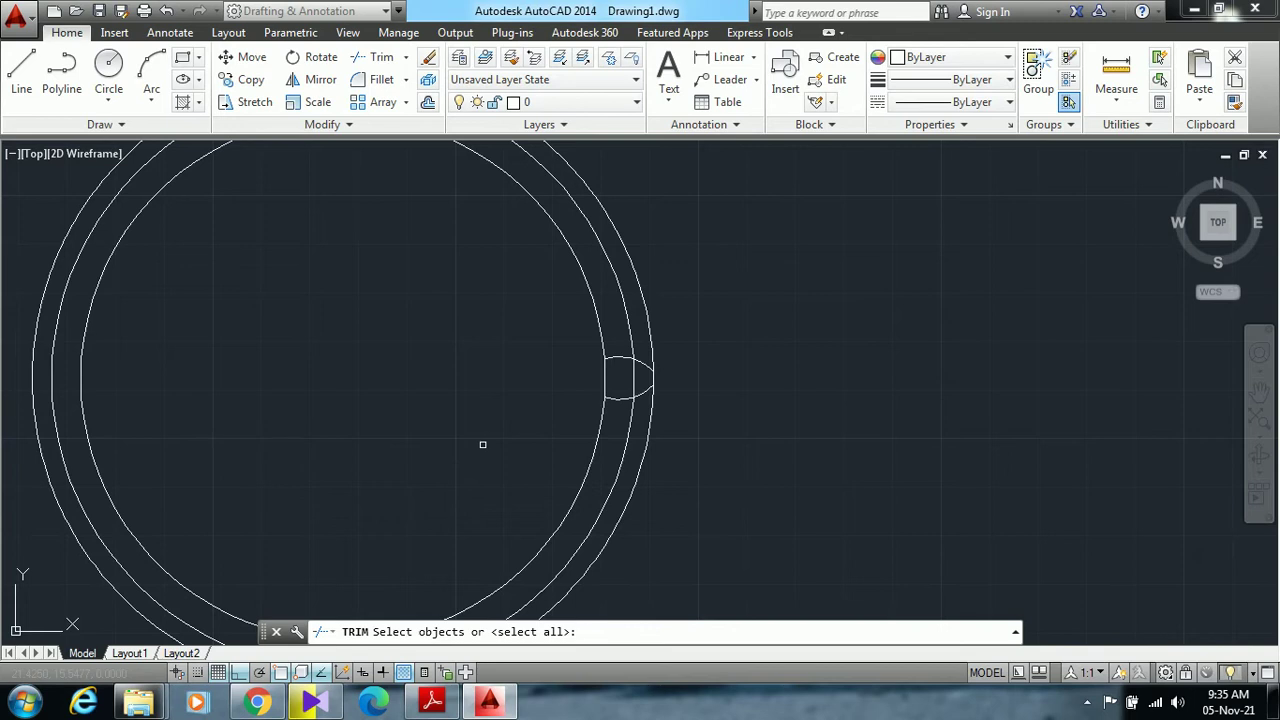
pyautogui.press('Return')
pyautogui.click(648, 314)
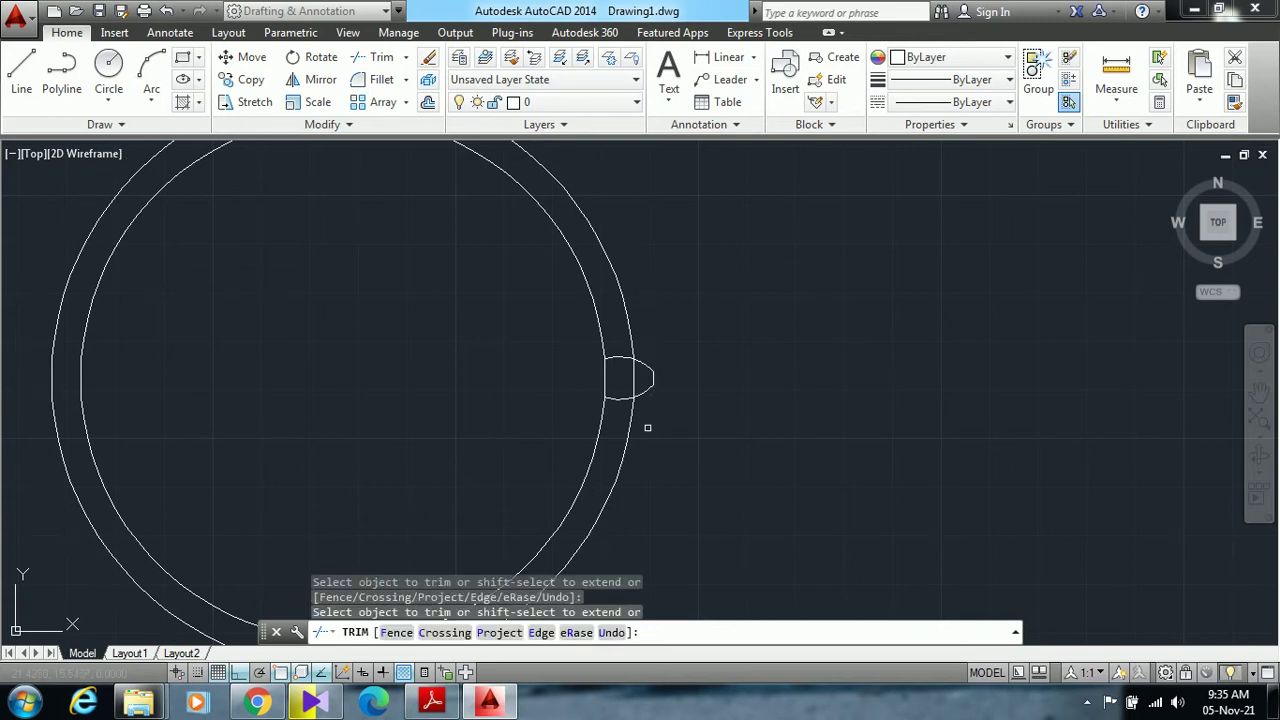
pyautogui.click(621, 309)
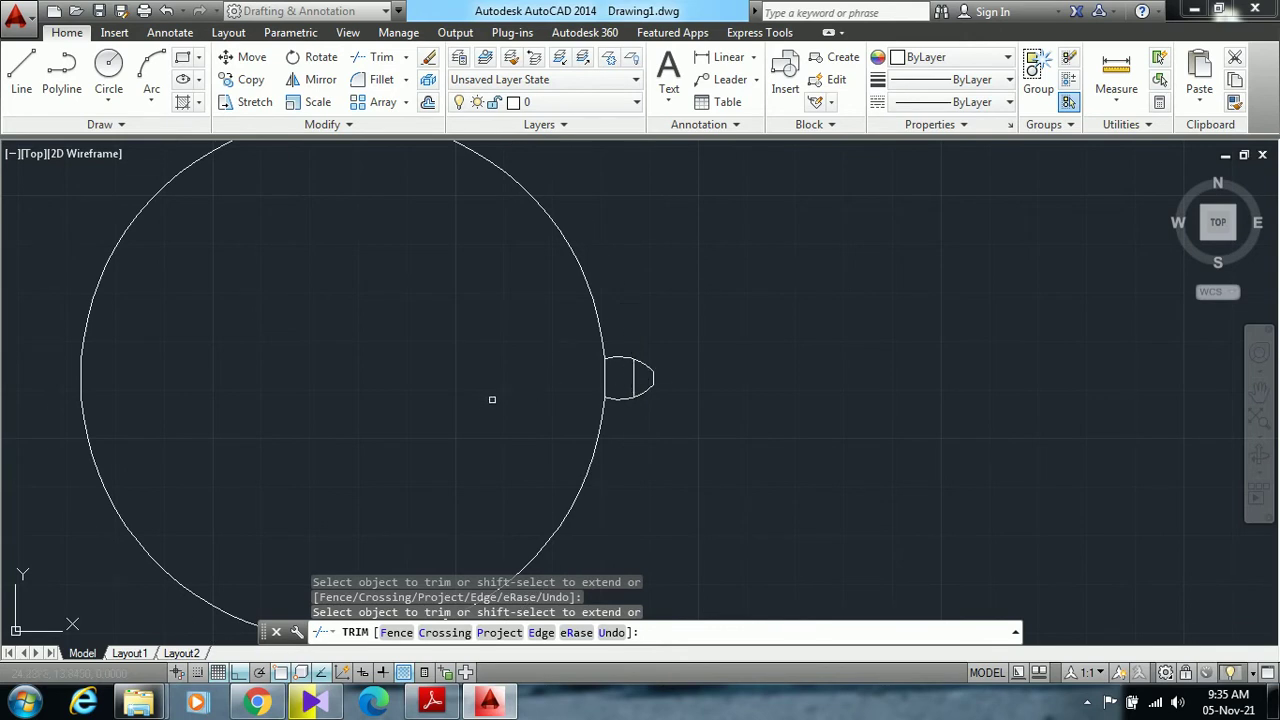
pyautogui.press('Escape')
pyautogui.click(634, 379)
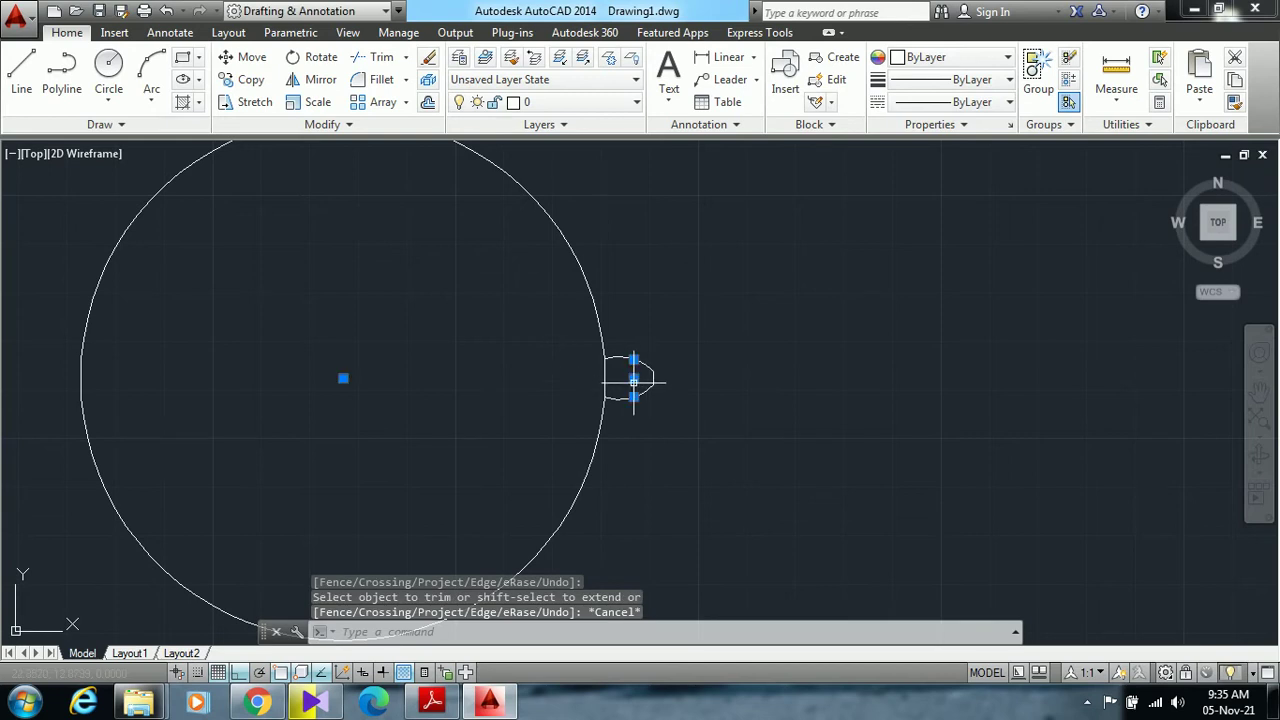
pyautogui.press('Delete')
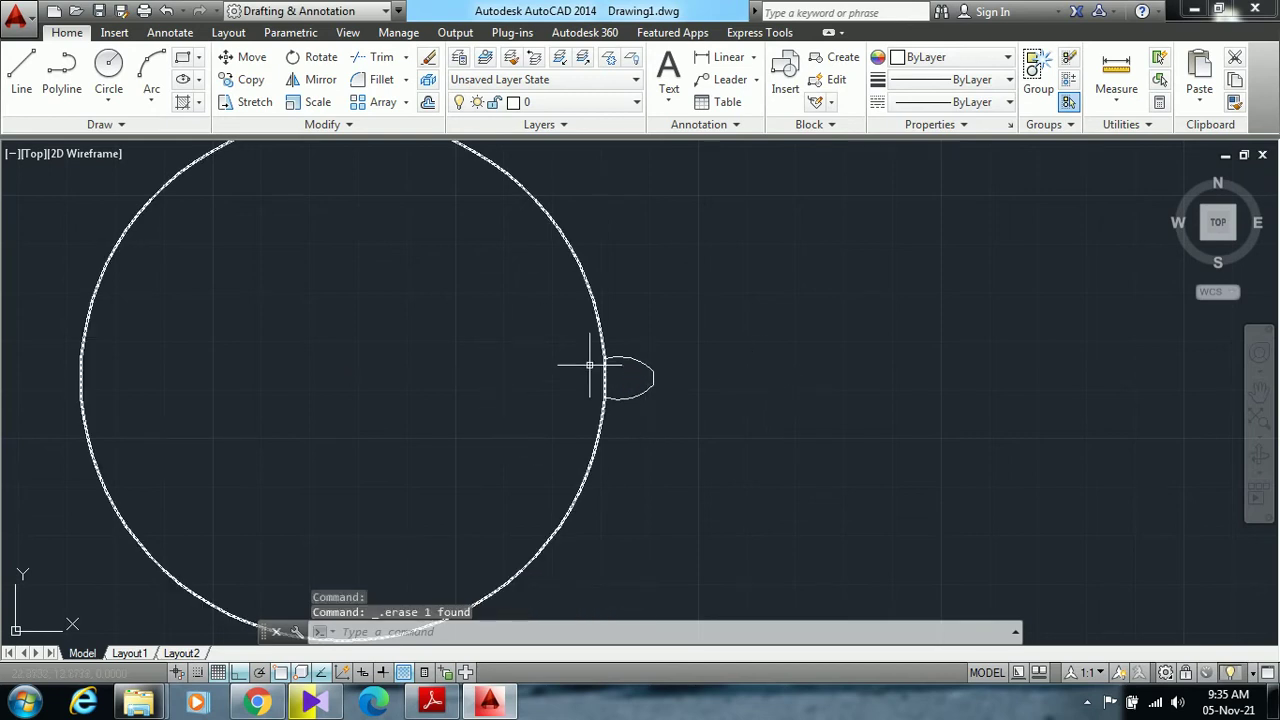
pyautogui.click(375, 58)
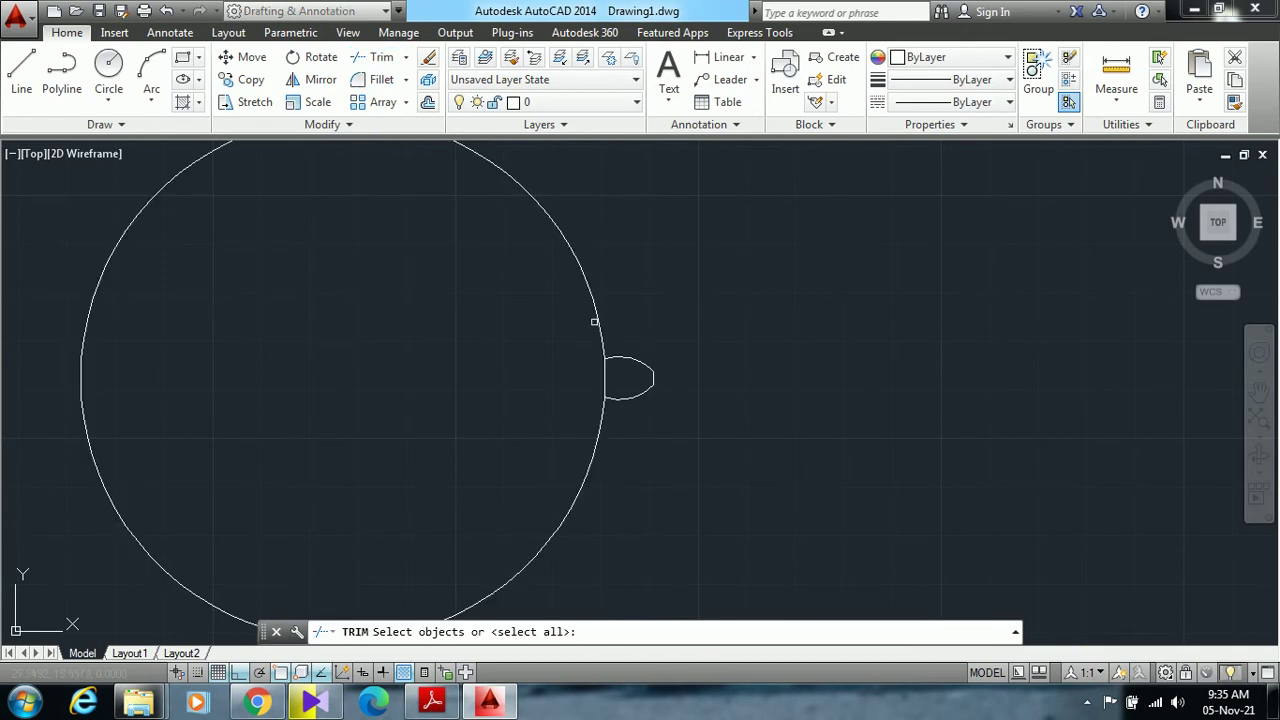
pyautogui.click(604, 376)
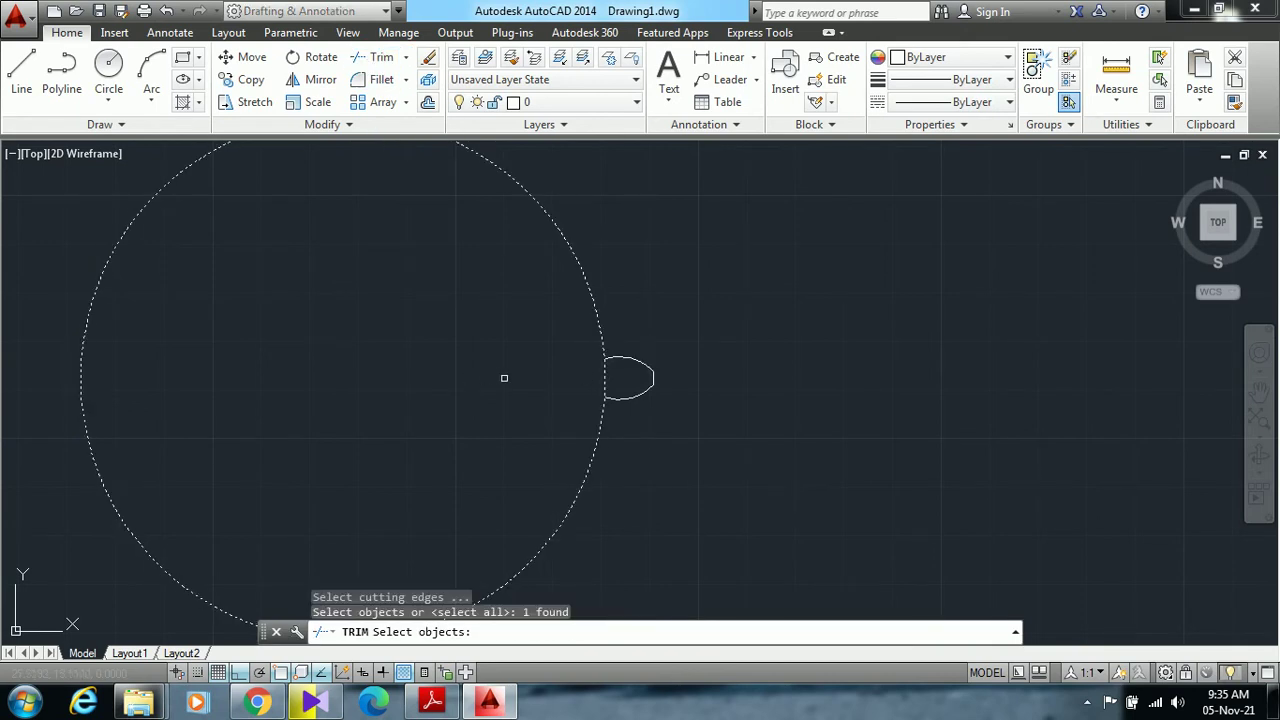
pyautogui.press('Escape')
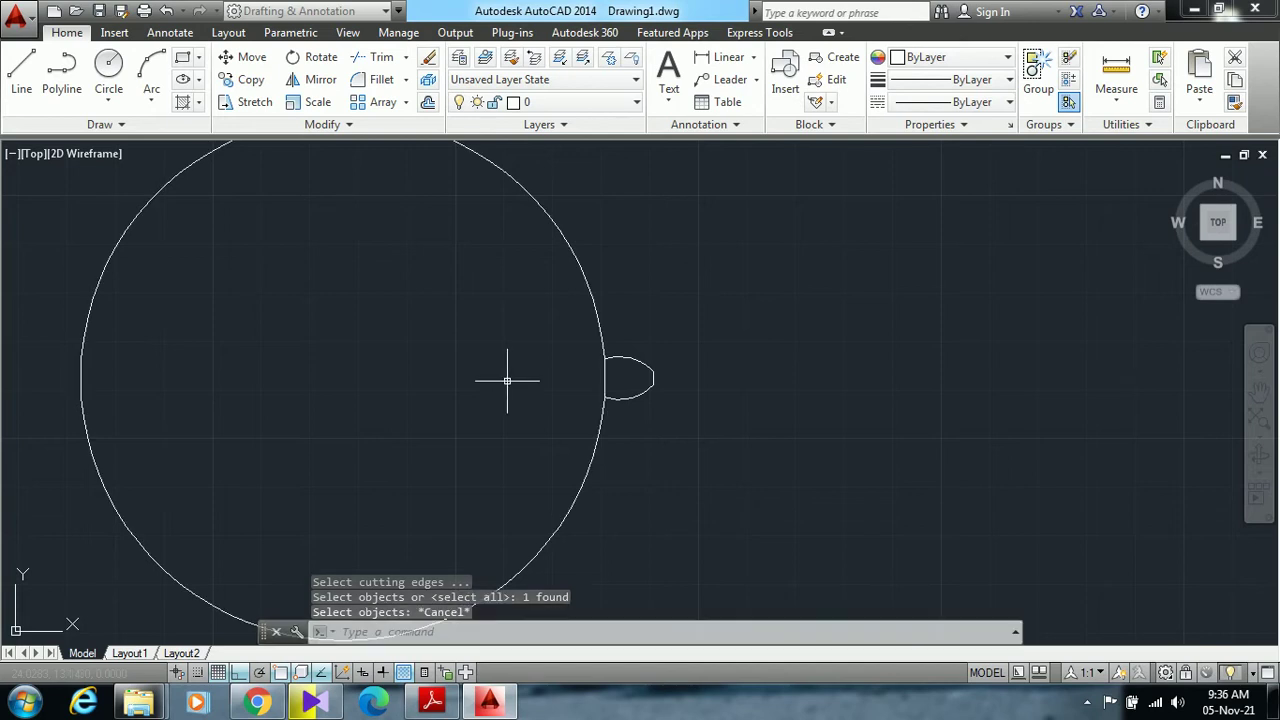
# Trim the inner circle's segment between the two flank arcs, opening the tooth's base
pyautogui.click(375, 58)
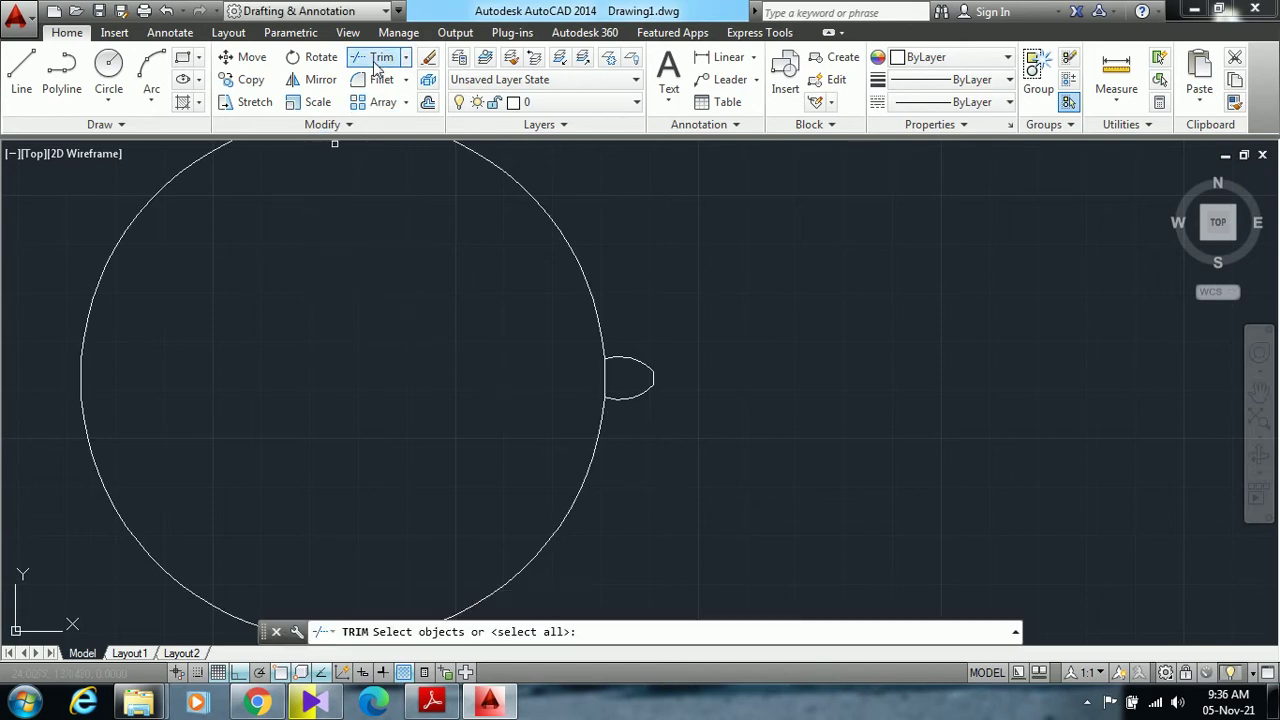
pyautogui.press('Return')
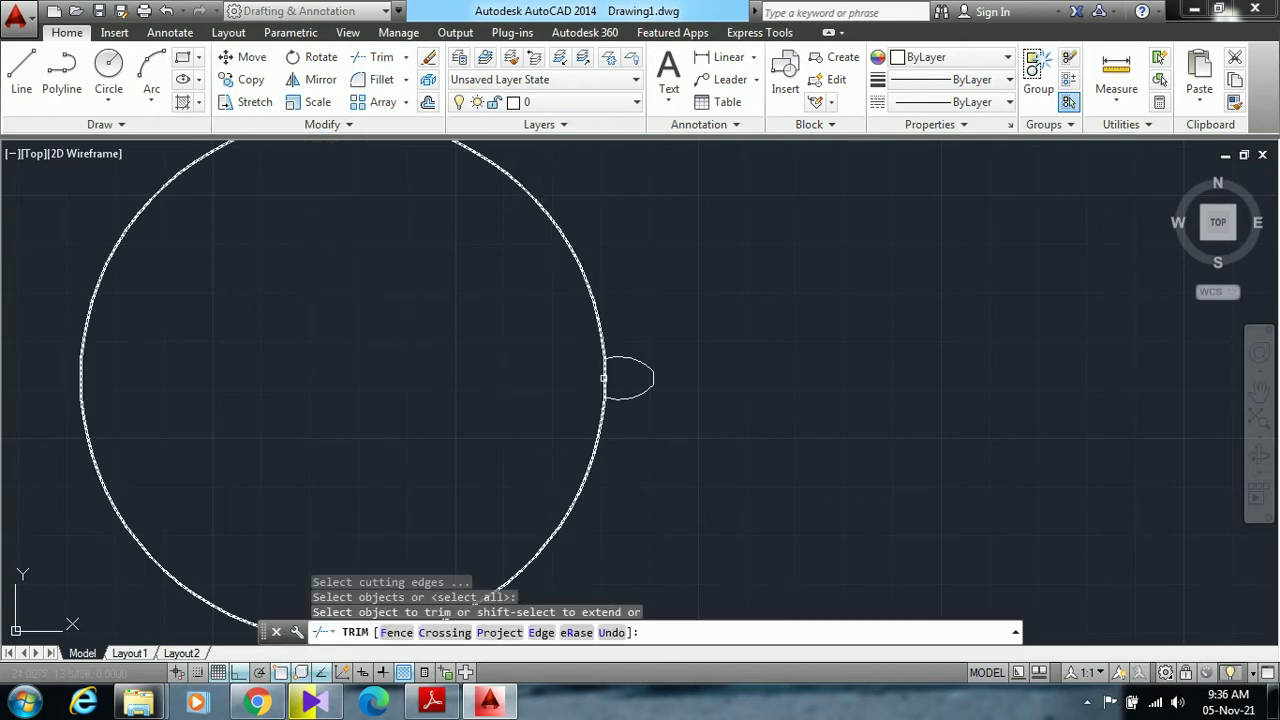
pyautogui.click(605, 377)
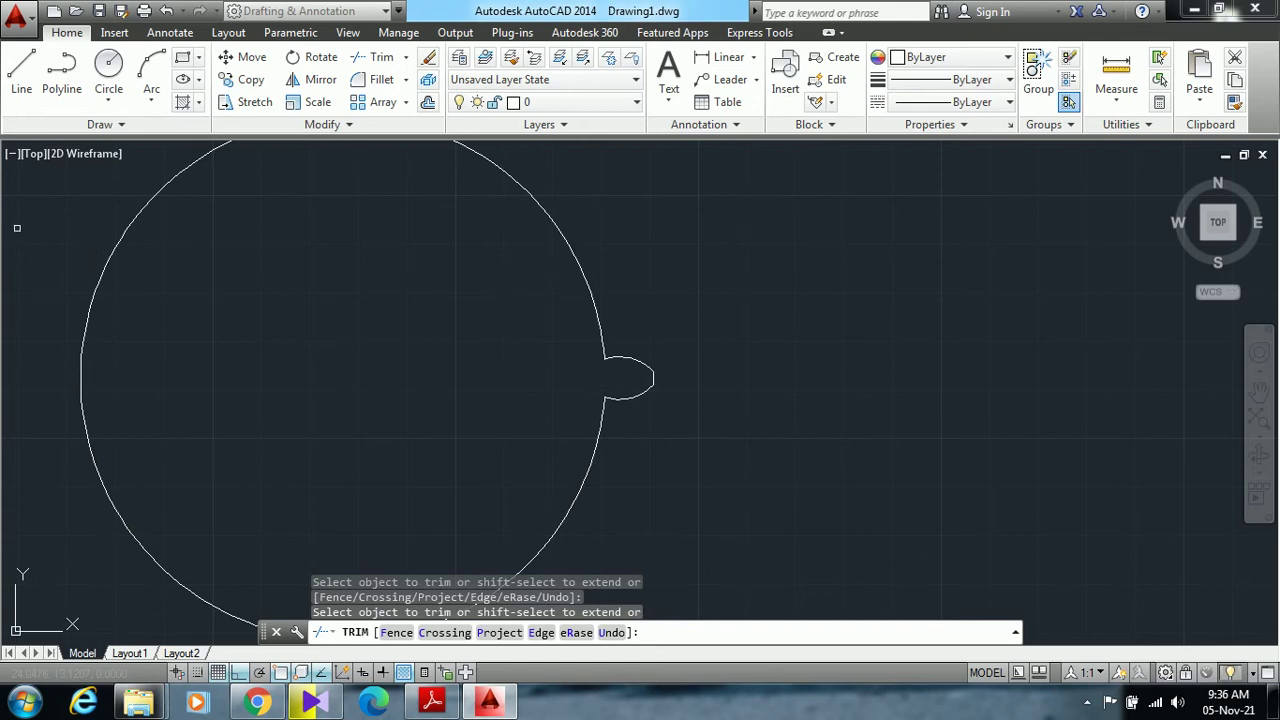
pyautogui.press('Escape')
# Try to join the upper and lower flank arcs of the tooth with the Join command
pyautogui.scroll(-4, 80, 250)
pyautogui.scroll(5, 70, 250)
pyautogui.moveTo(367, 323)
pyautogui.mouseDown(button='middle')
pyautogui.moveTo(451, 406)
pyautogui.moveTo(562, 342)
pyautogui.mouseUp(button='middle')
pyautogui.scroll(-2, 562, 342)
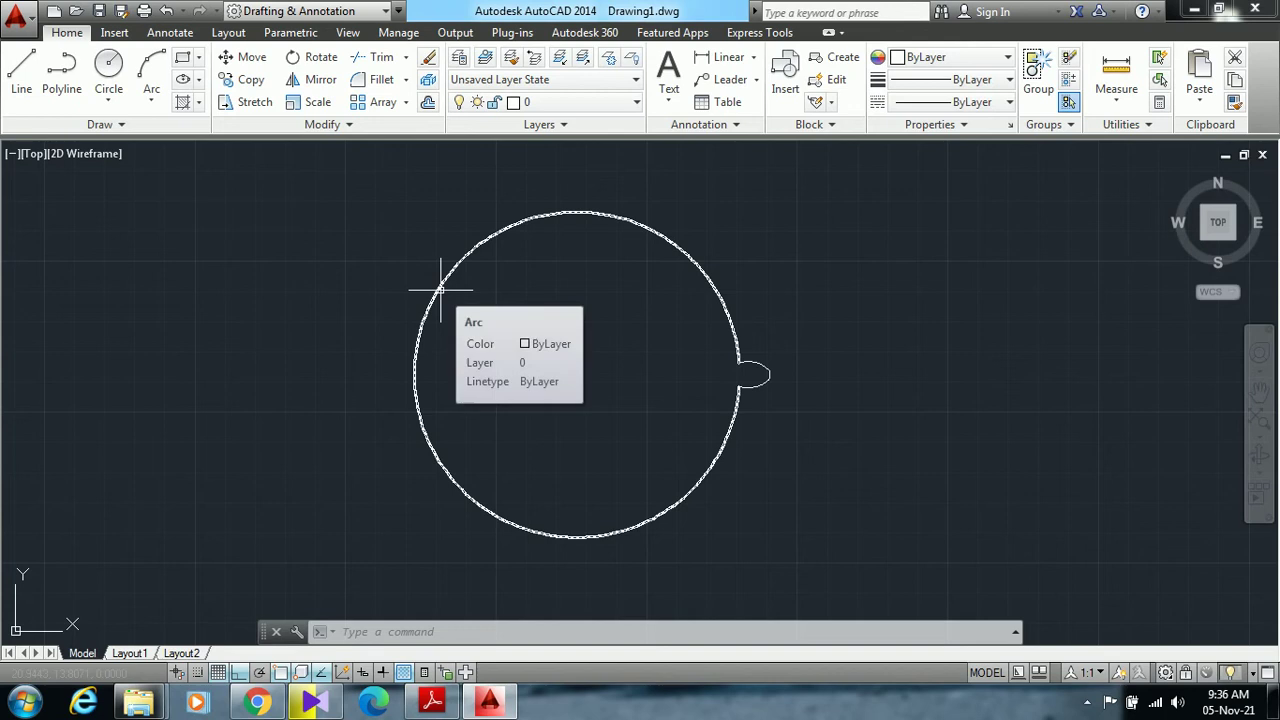
pyautogui.click(763, 384)
pyautogui.click(766, 378)
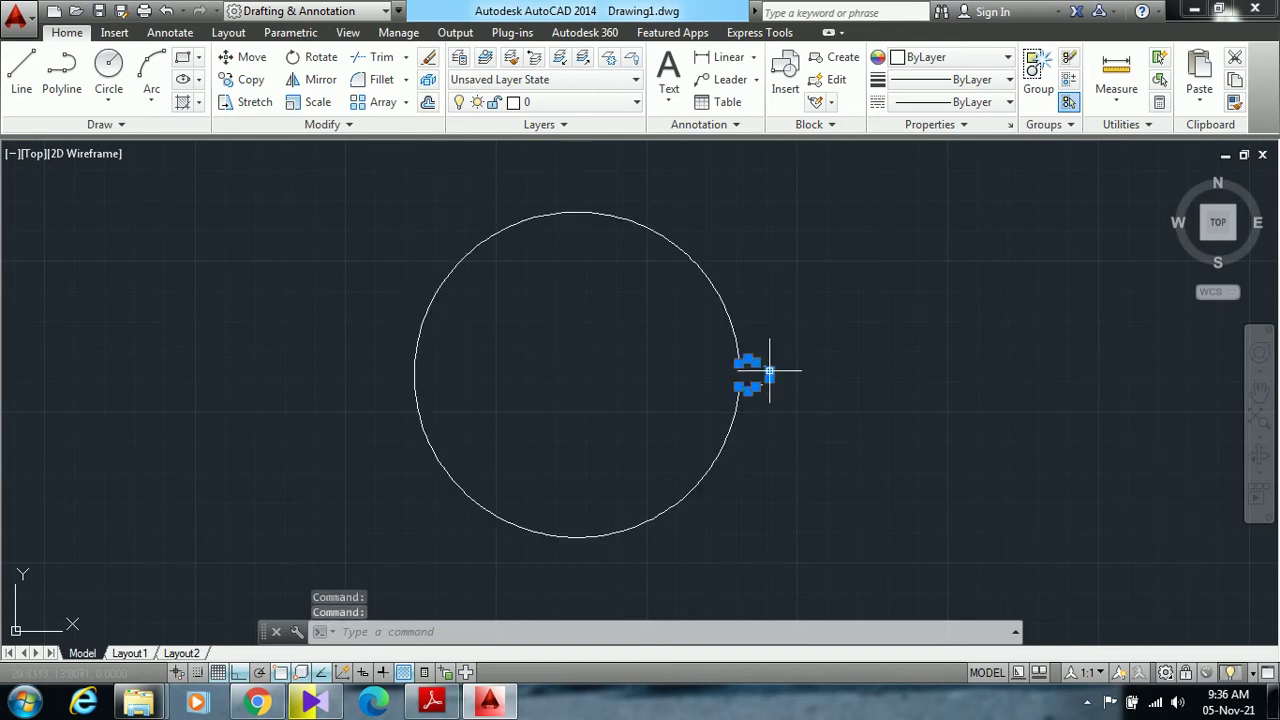
pyautogui.click(769, 377)
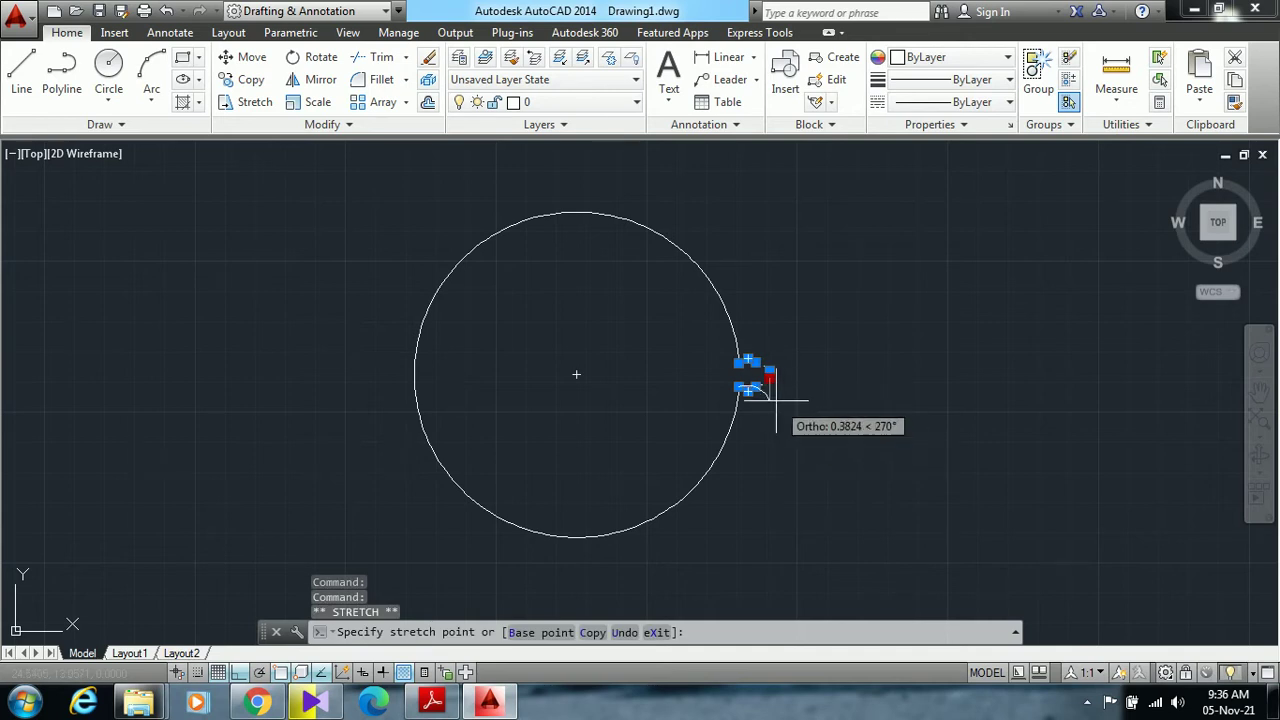
pyautogui.press('Escape')
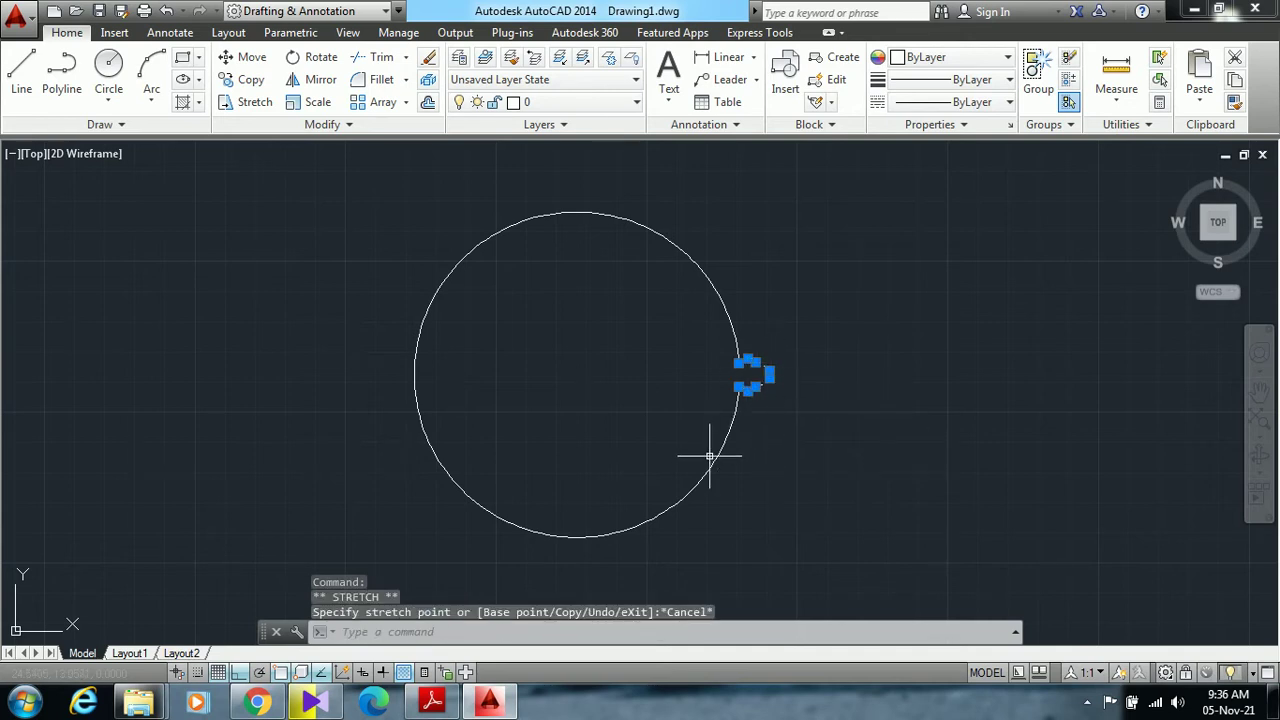
pyautogui.write('j')
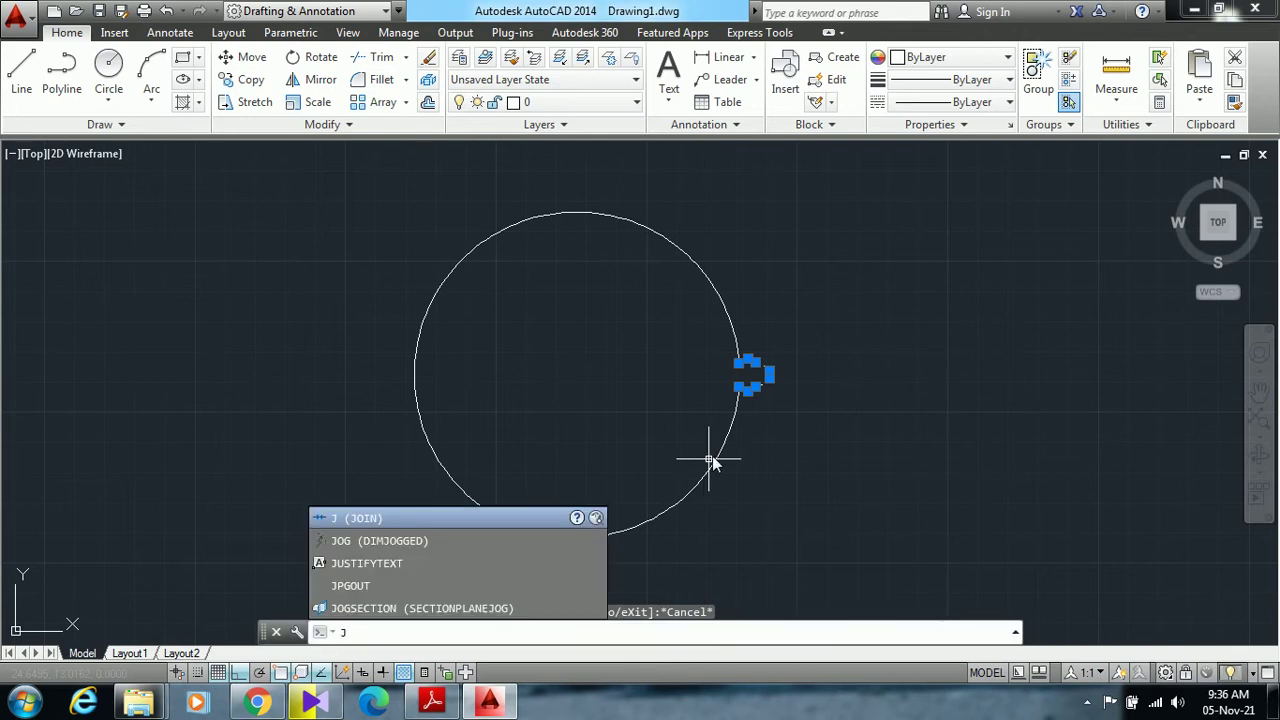
pyautogui.press('Return')
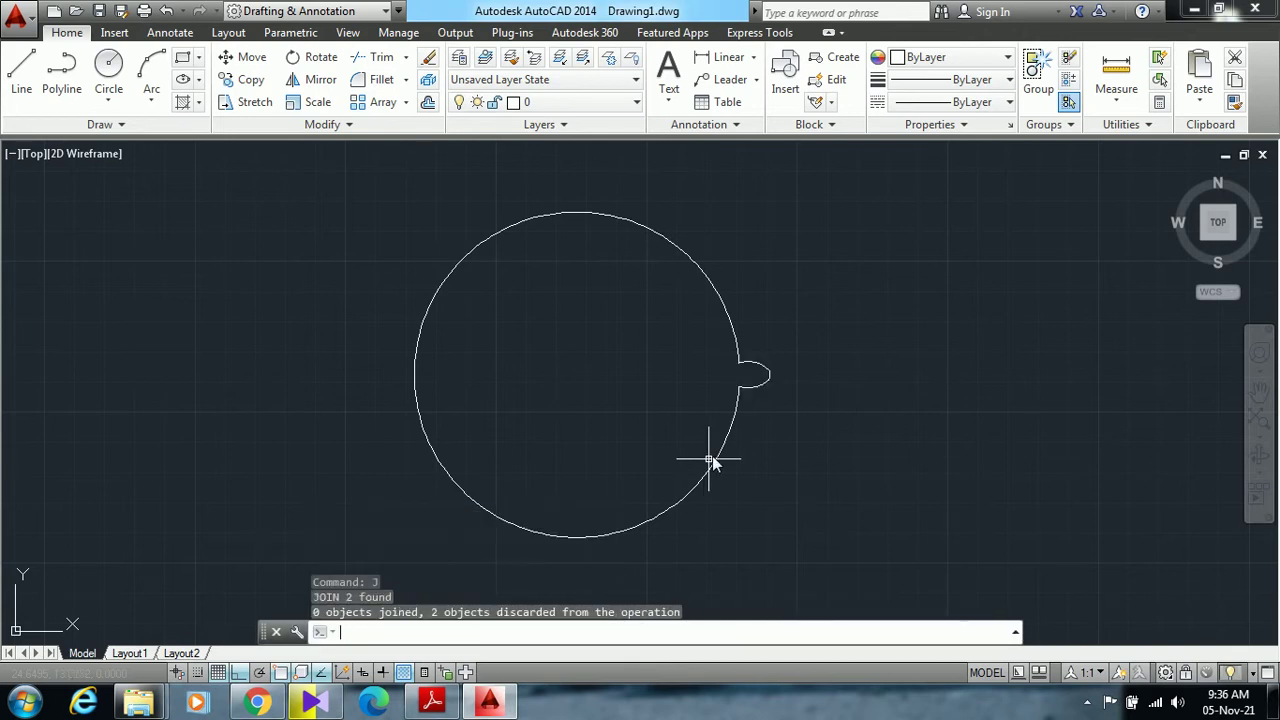
# Join the two flank arcs and the short tip arc between them into a single polyline
pyautogui.click(768, 372)
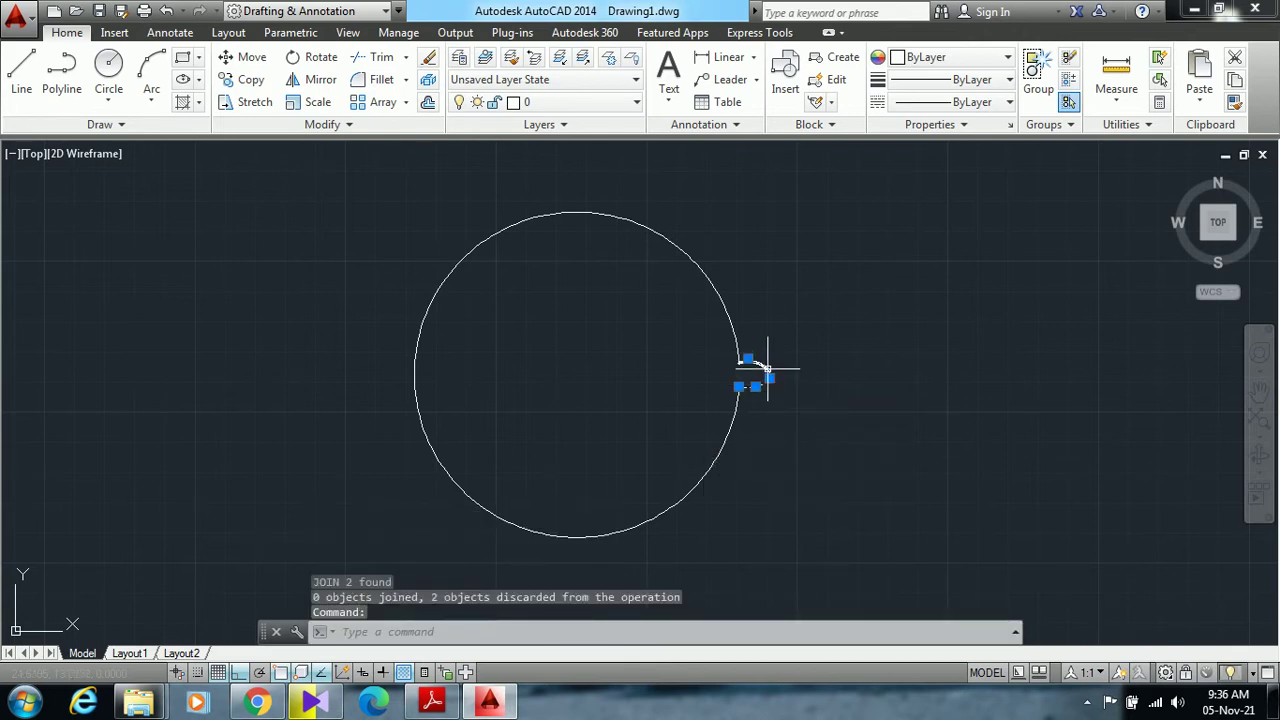
pyautogui.click(767, 373)
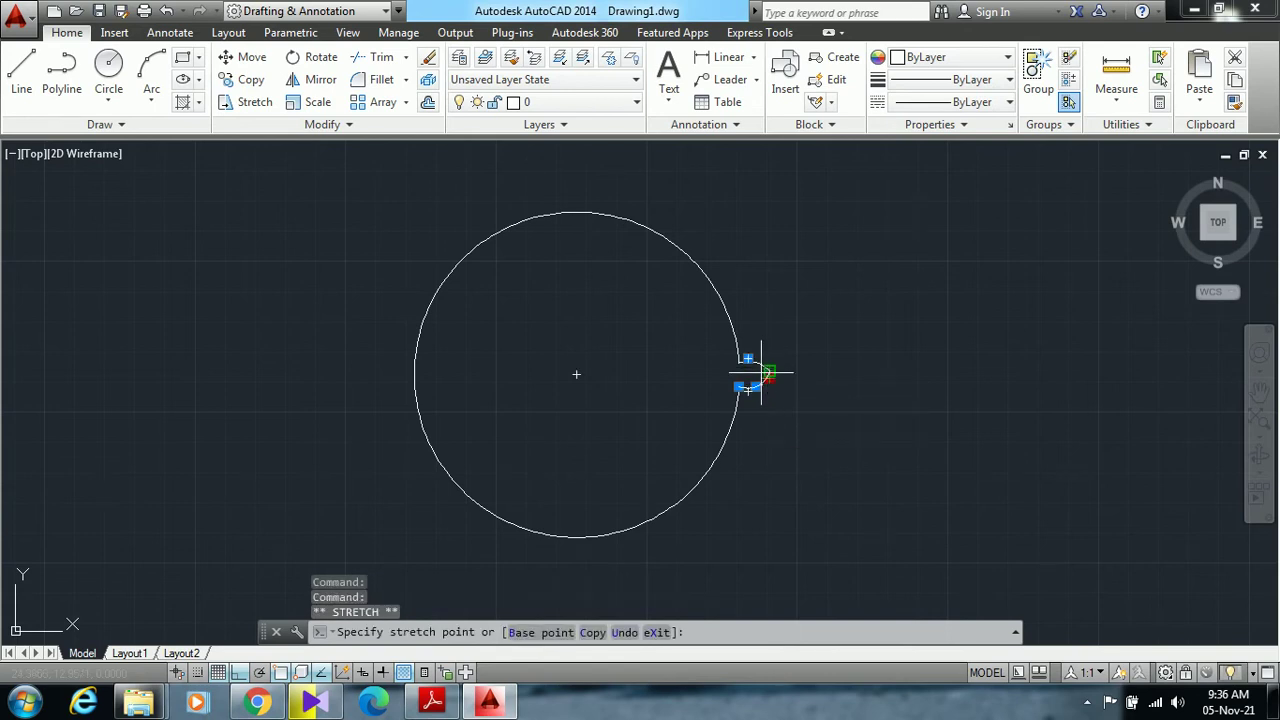
pyautogui.press('Escape')
pyautogui.scroll(5, 766, 385)
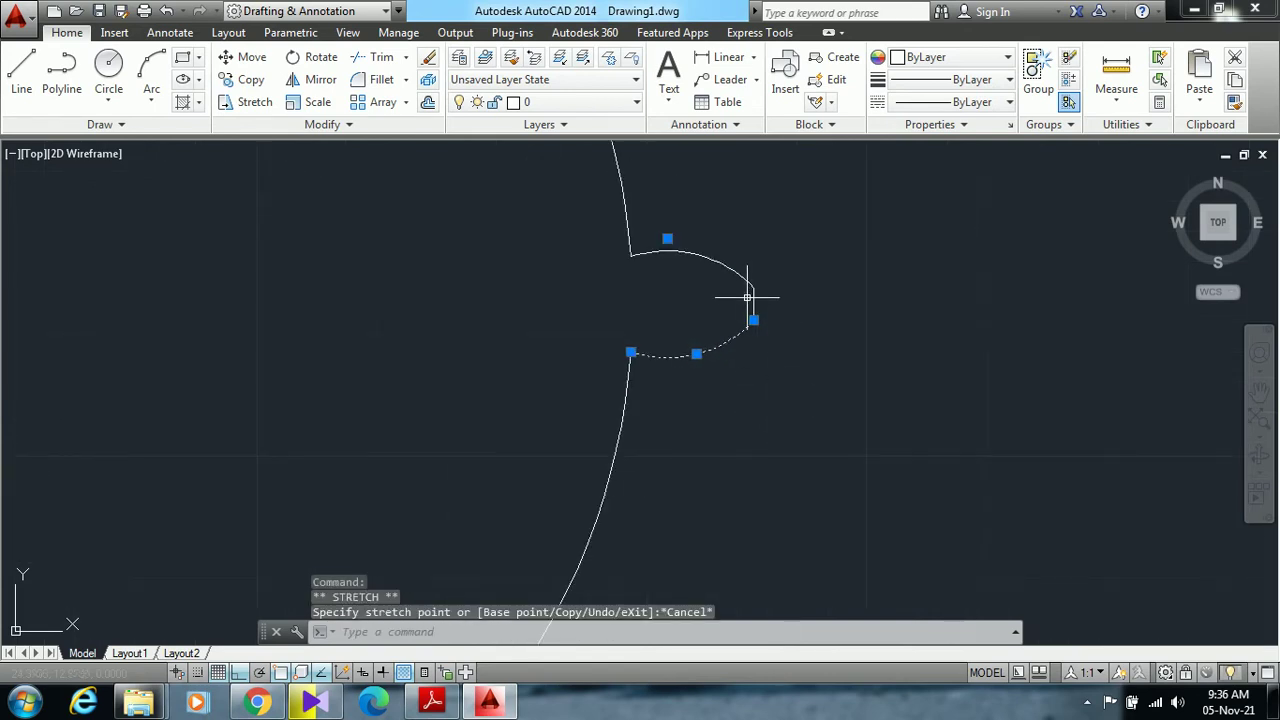
pyautogui.click(732, 270)
pyautogui.click(733, 271)
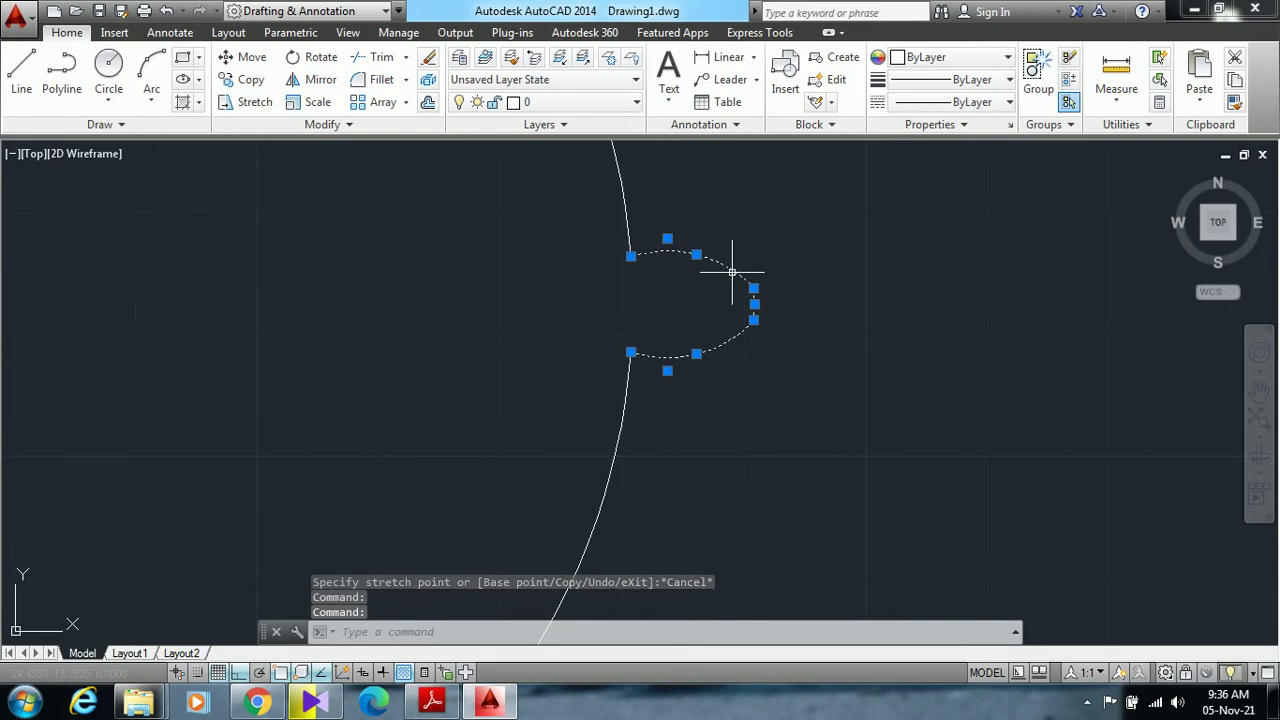
pyautogui.write('j')
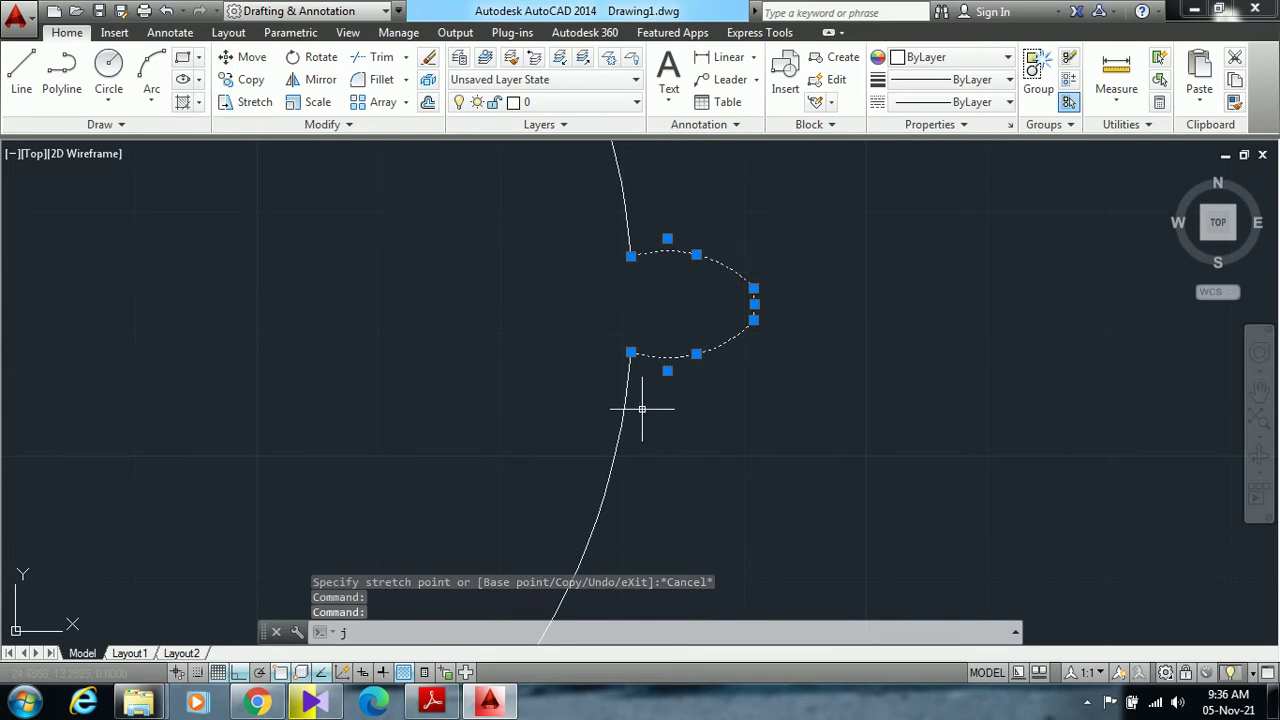
pyautogui.write('o')
pyautogui.press('Return')
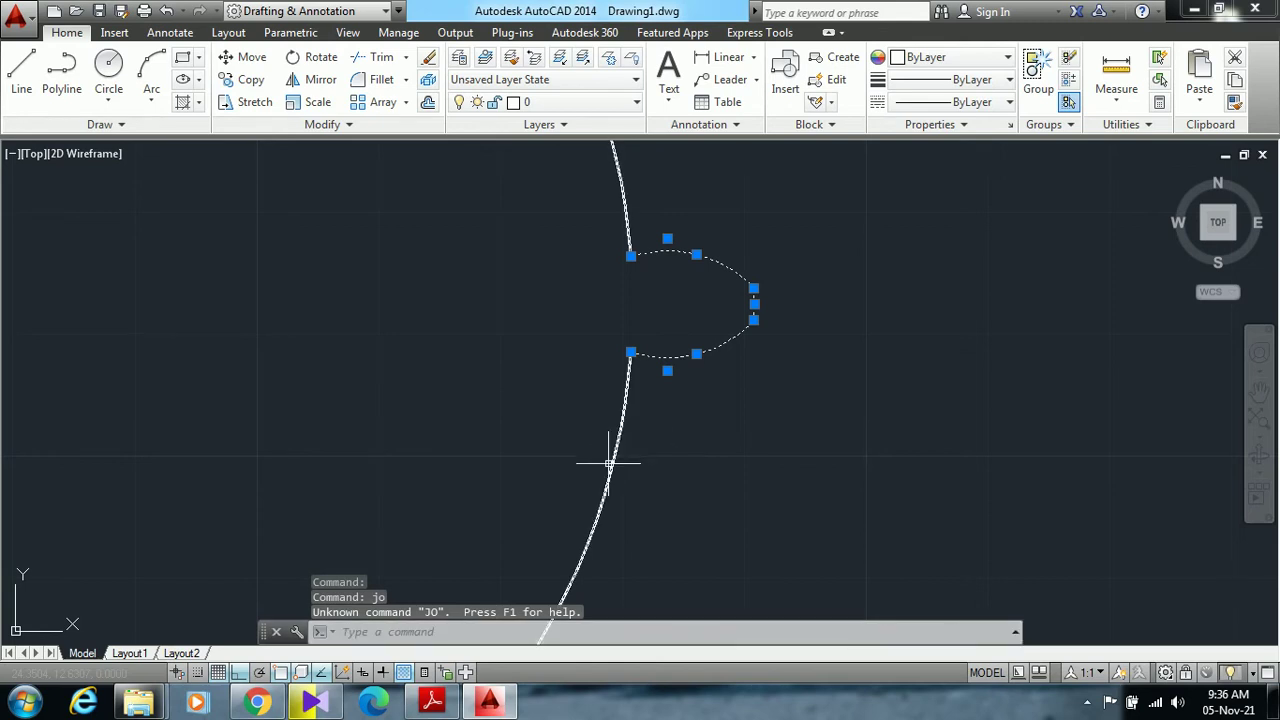
pyautogui.write('j')
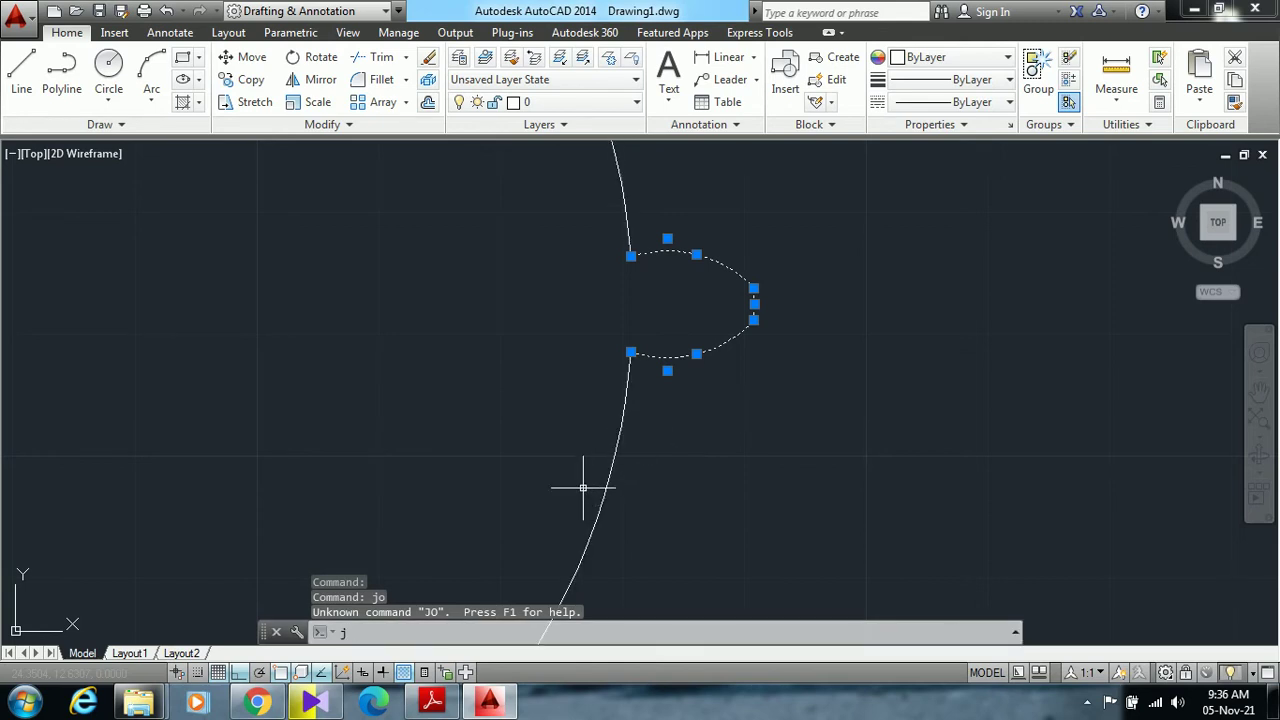
pyautogui.write('oin')
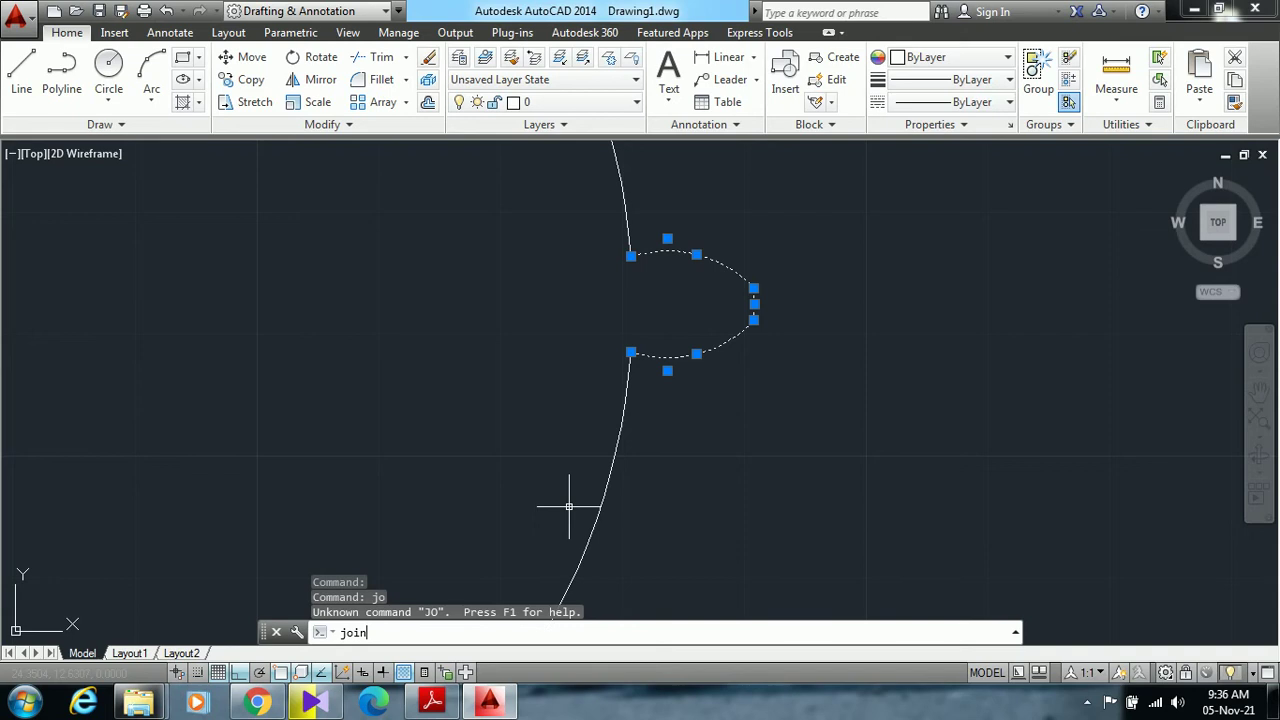
pyautogui.press('Return')
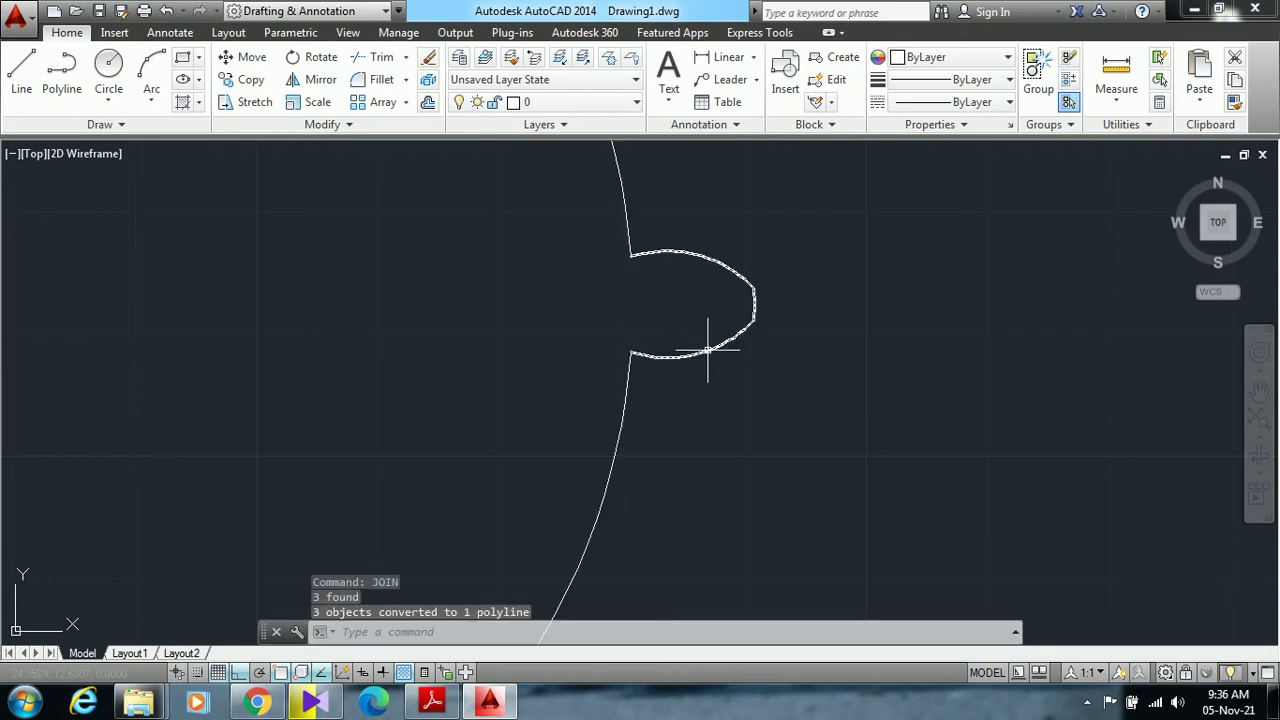
# Create a polar array of the joined tooth around the circle's centre with 24 items over 360 degrees
pyautogui.scroll(-4, 360, 329)
pyautogui.scroll(2, 471, 349)
pyautogui.scroll(-5, 590, 375)
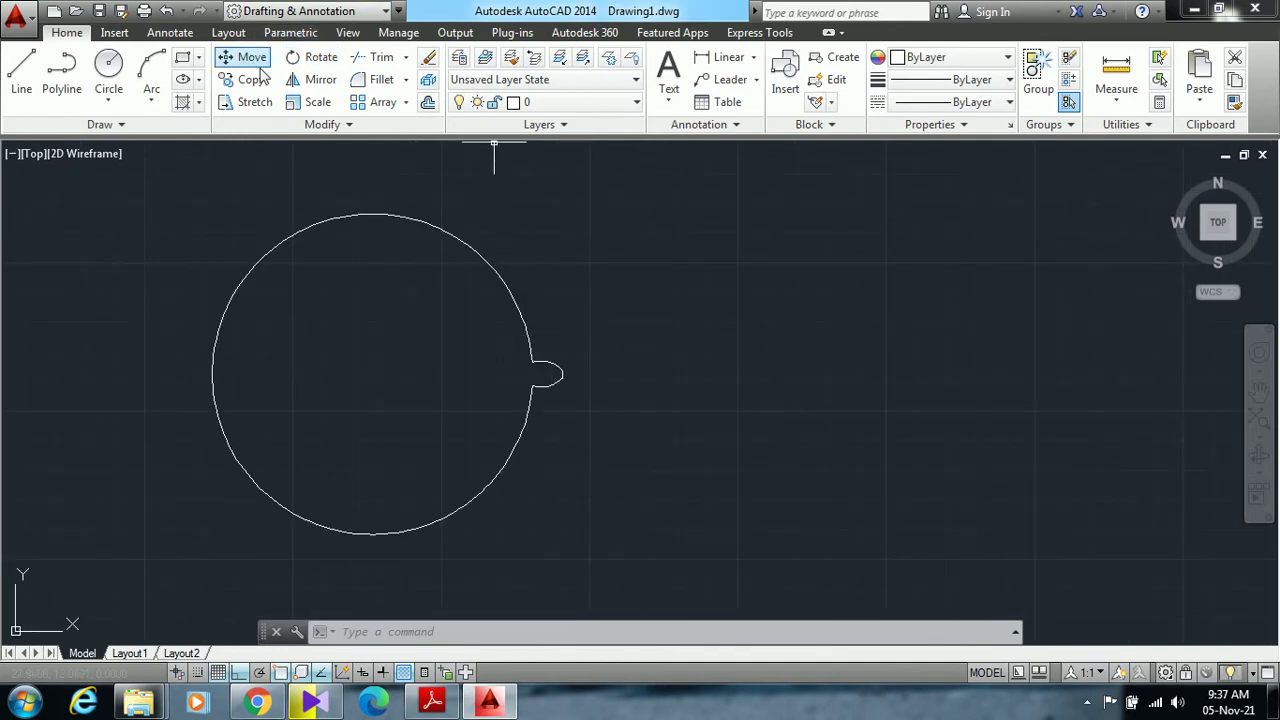
pyautogui.click(407, 103)
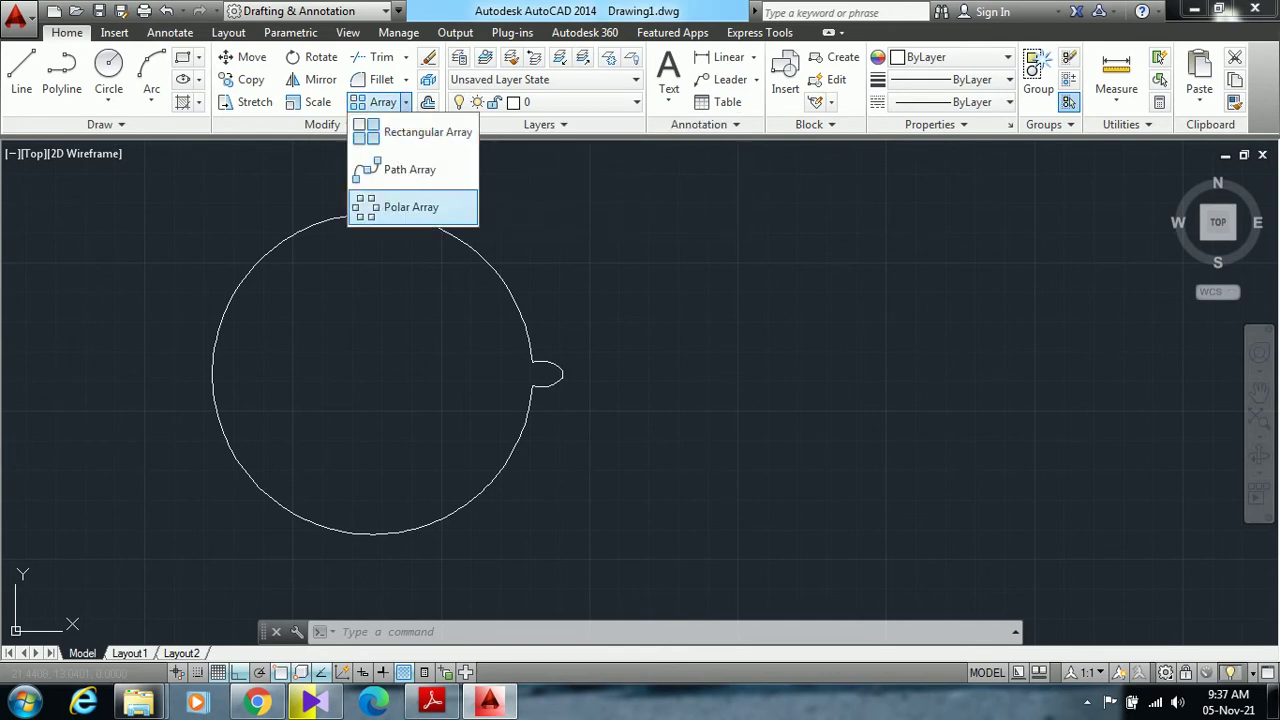
pyautogui.click(405, 207)
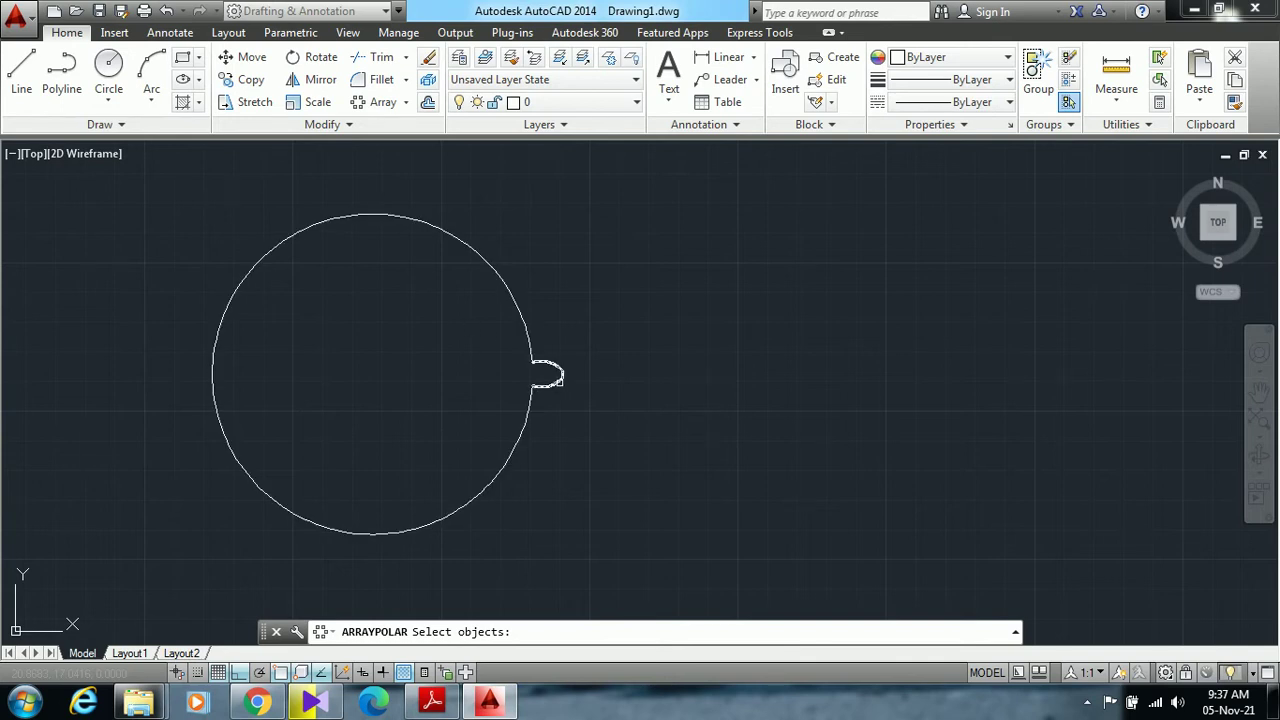
pyautogui.click(556, 379)
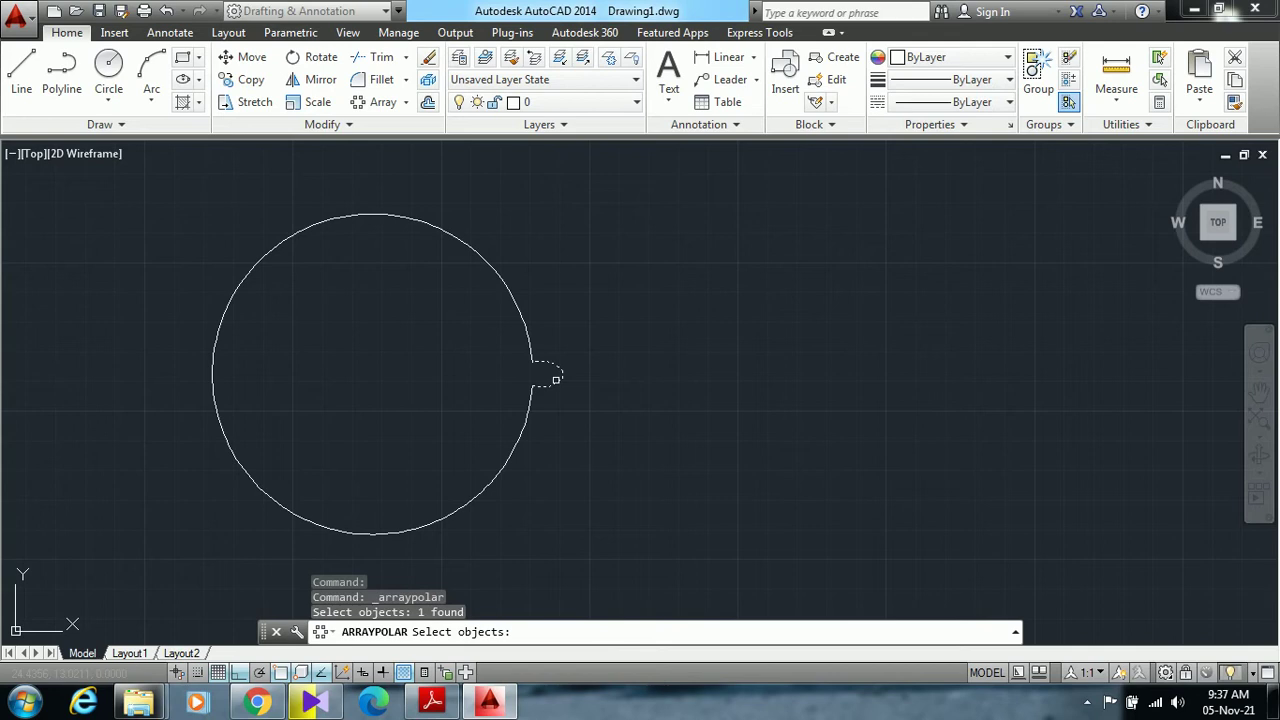
pyautogui.press('Return')
pyautogui.click(372, 375)
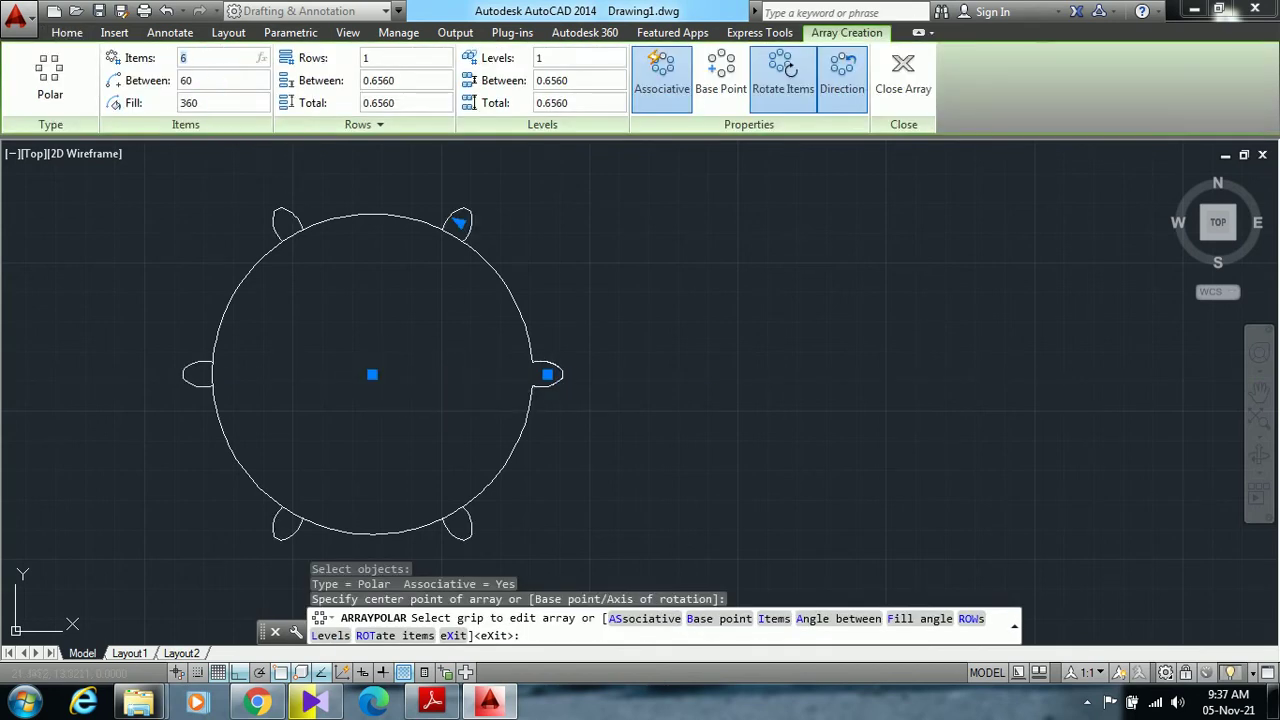
pyautogui.press('Return')
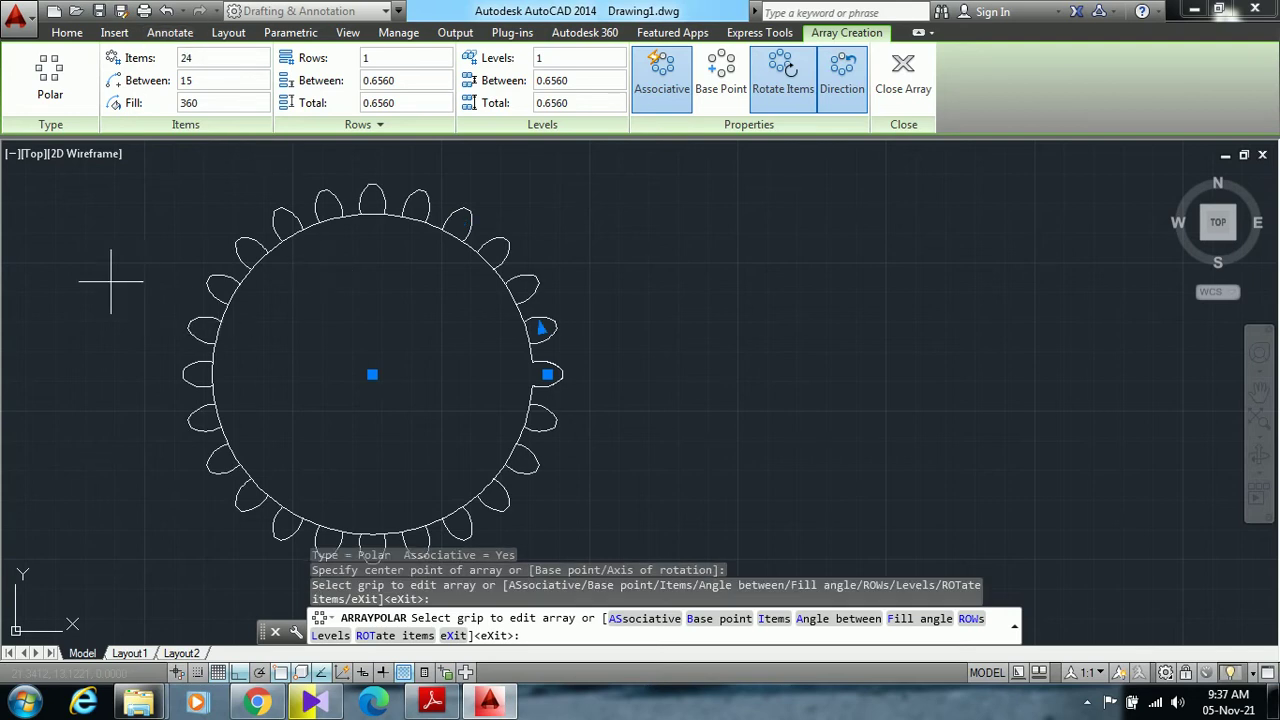
# Trim the circle's segments inside the bases of the upper-right gear teeth
pyautogui.scroll(-2, 100, 284)
pyautogui.scroll(2, 566, 382)
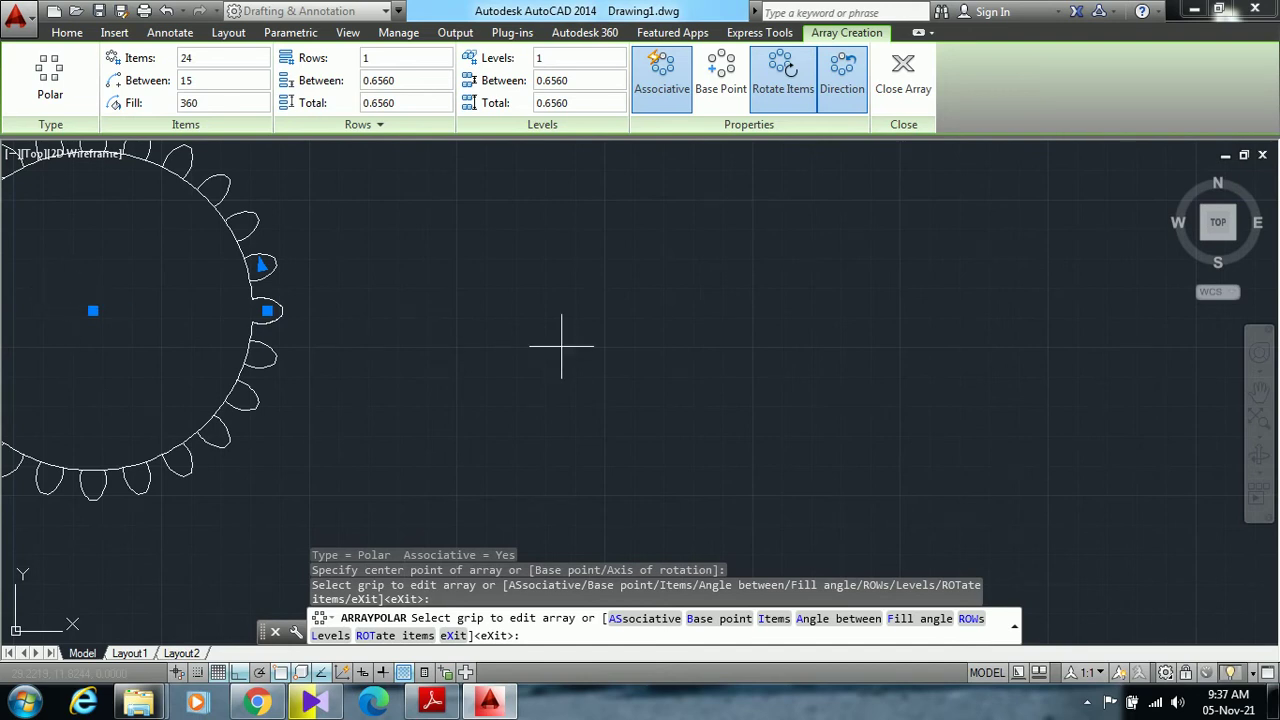
pyautogui.moveTo(493, 353)
pyautogui.mouseDown(button='middle')
pyautogui.moveTo(669, 403)
pyautogui.moveTo(995, 416)
pyautogui.moveTo(978, 408)
pyautogui.mouseUp(button='middle')
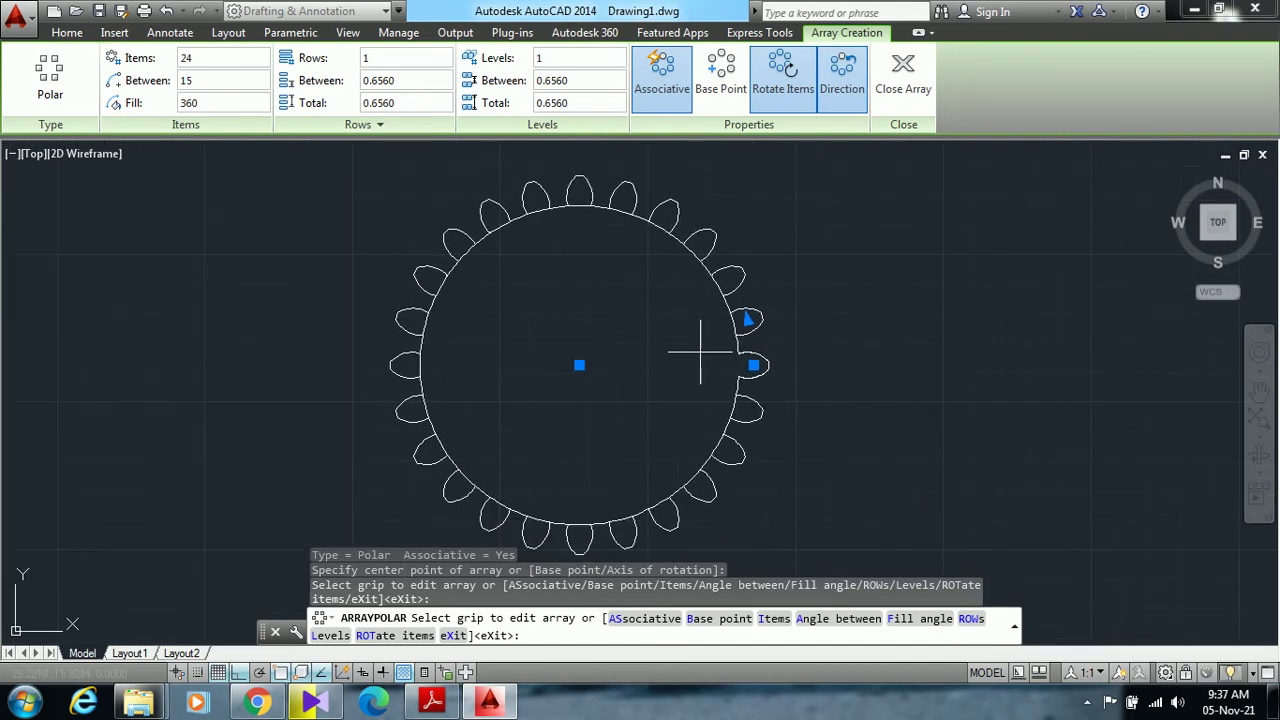
pyautogui.scroll(2, 551, 356)
pyautogui.scroll(-2, 551, 356)
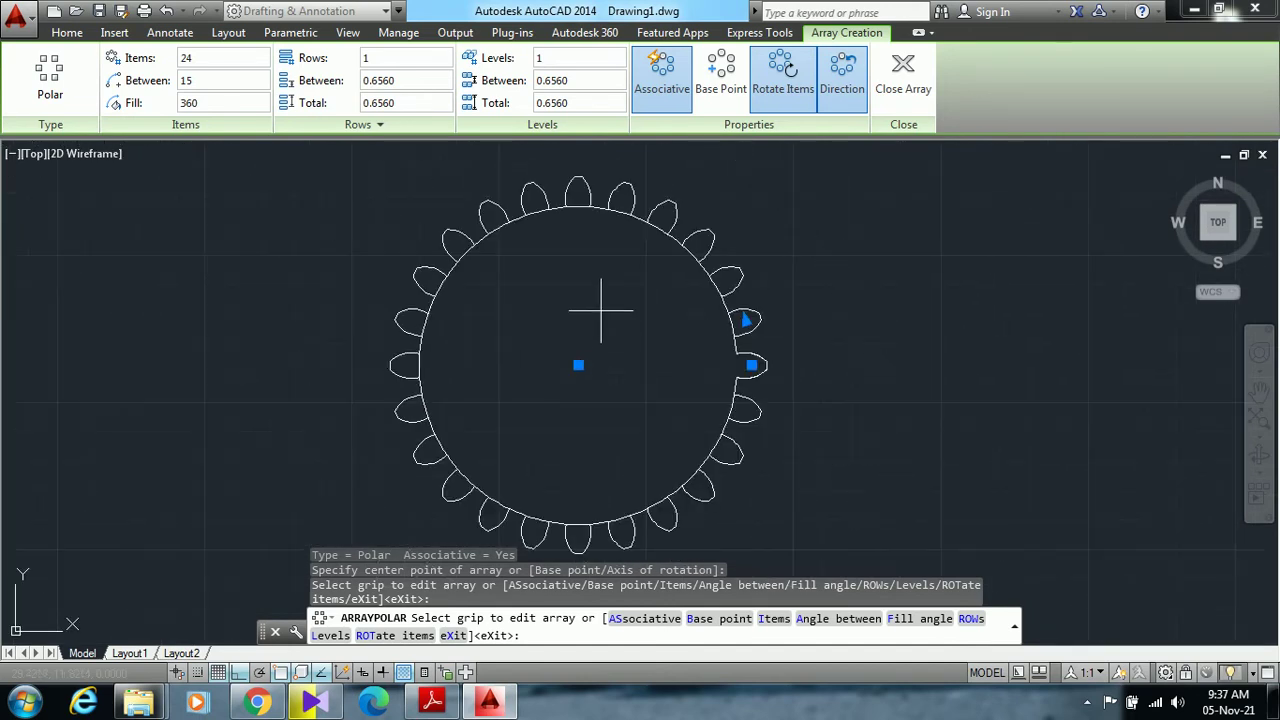
pyautogui.moveTo(609, 307); pyautogui.dragTo(612, 316, button='middle')
pyautogui.scroll(2, 606, 377)
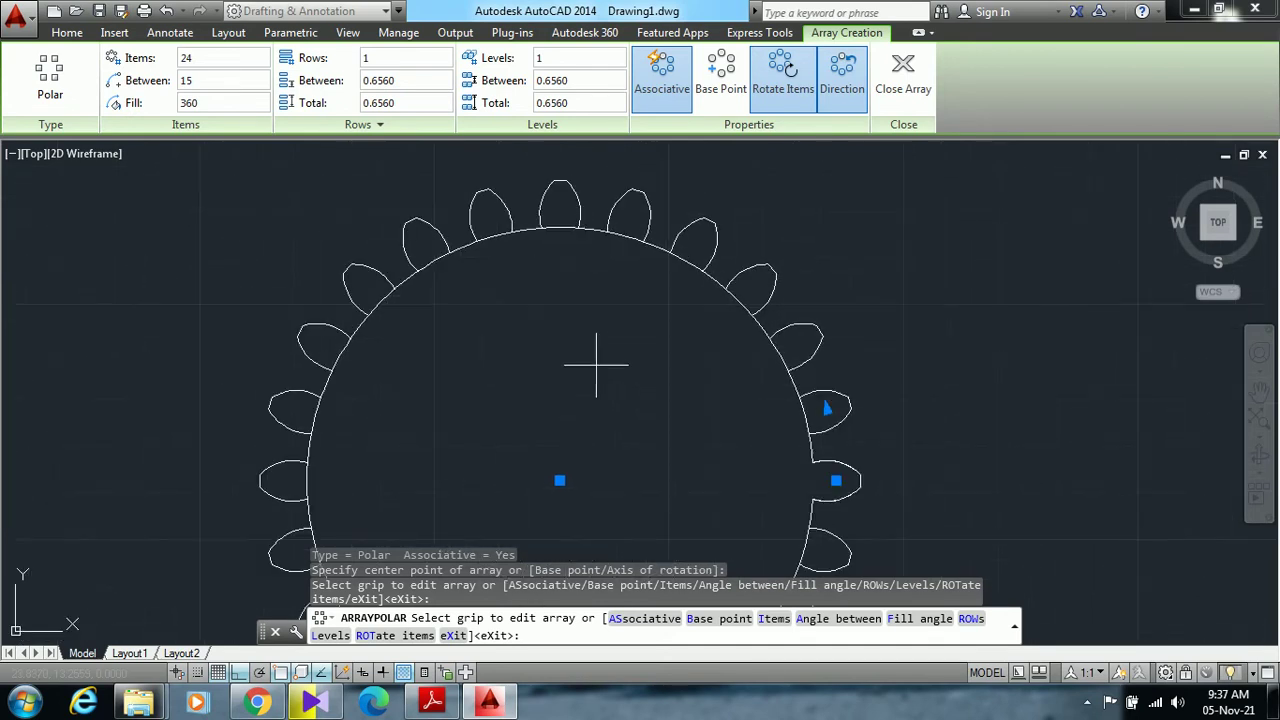
pyautogui.click(66, 32)
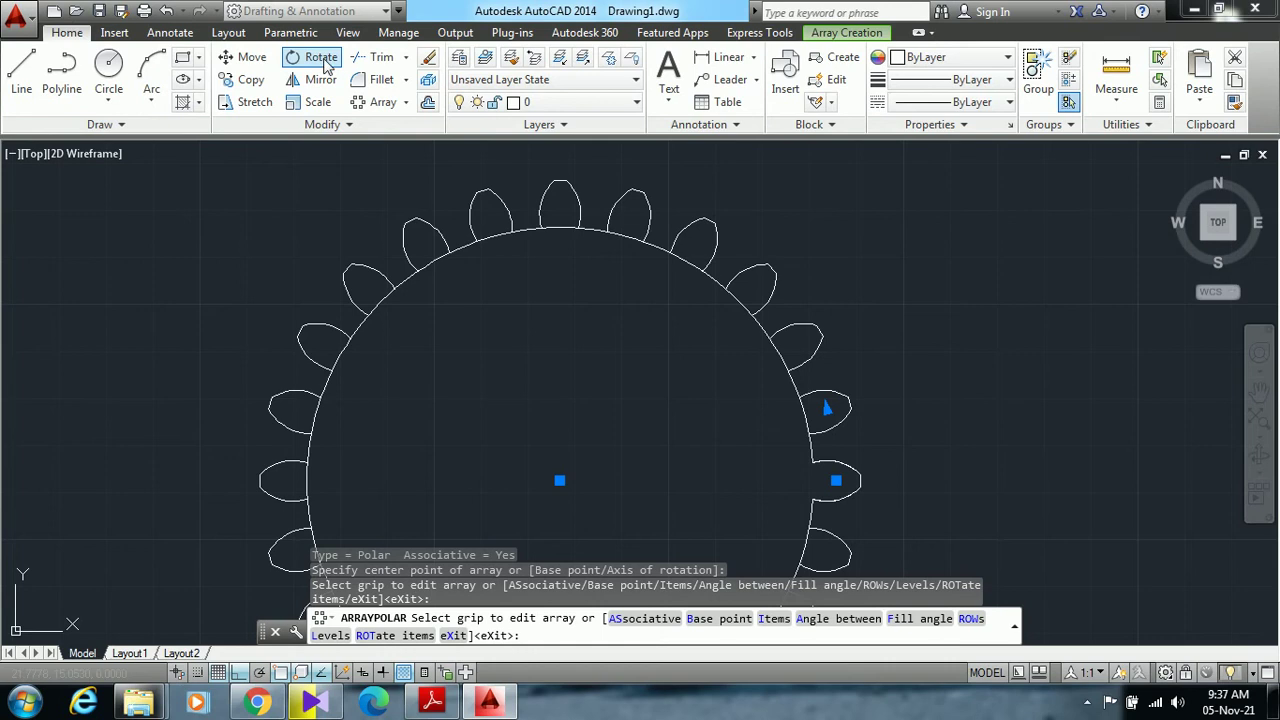
pyautogui.click(367, 60)
pyautogui.press('Return')
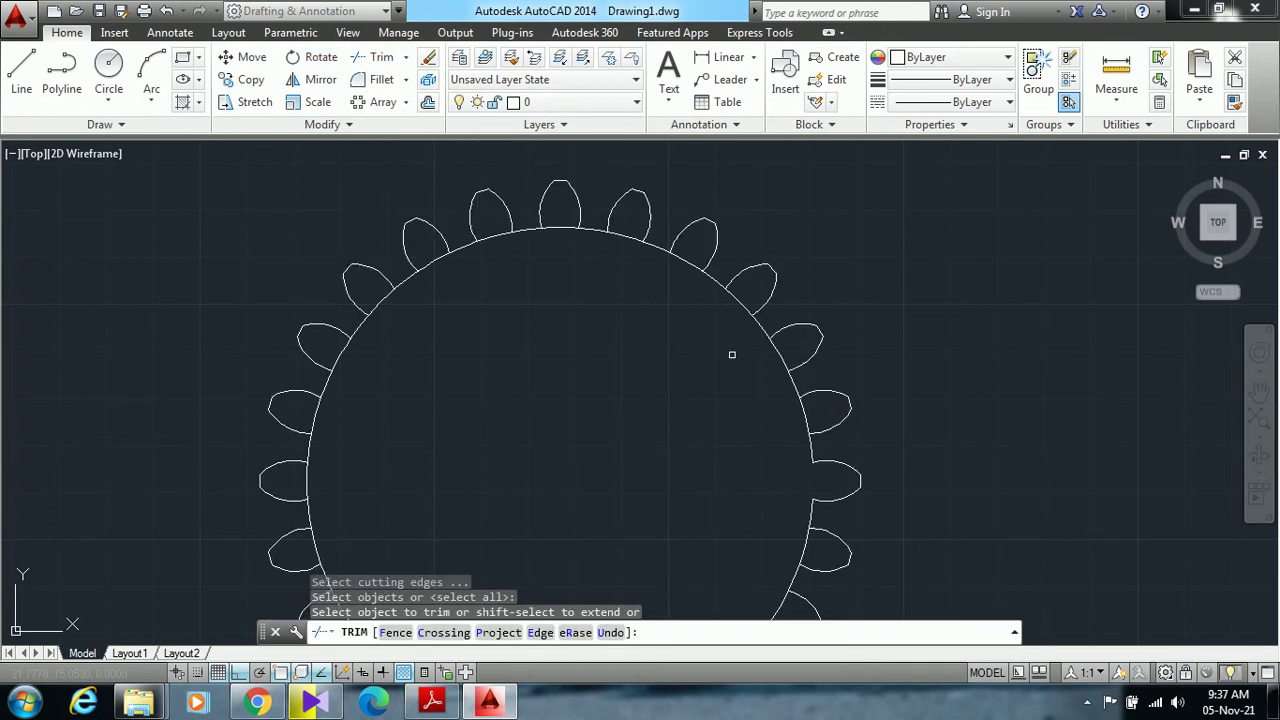
pyautogui.click(807, 415)
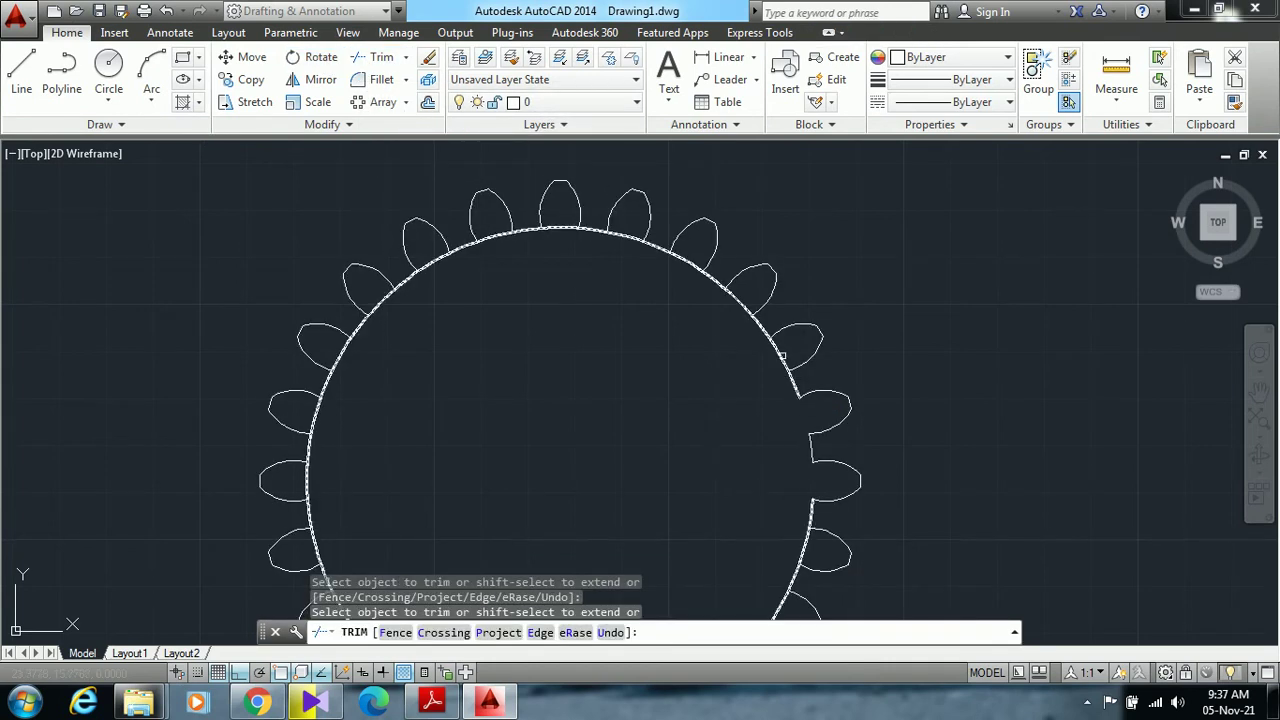
pyautogui.click(741, 298)
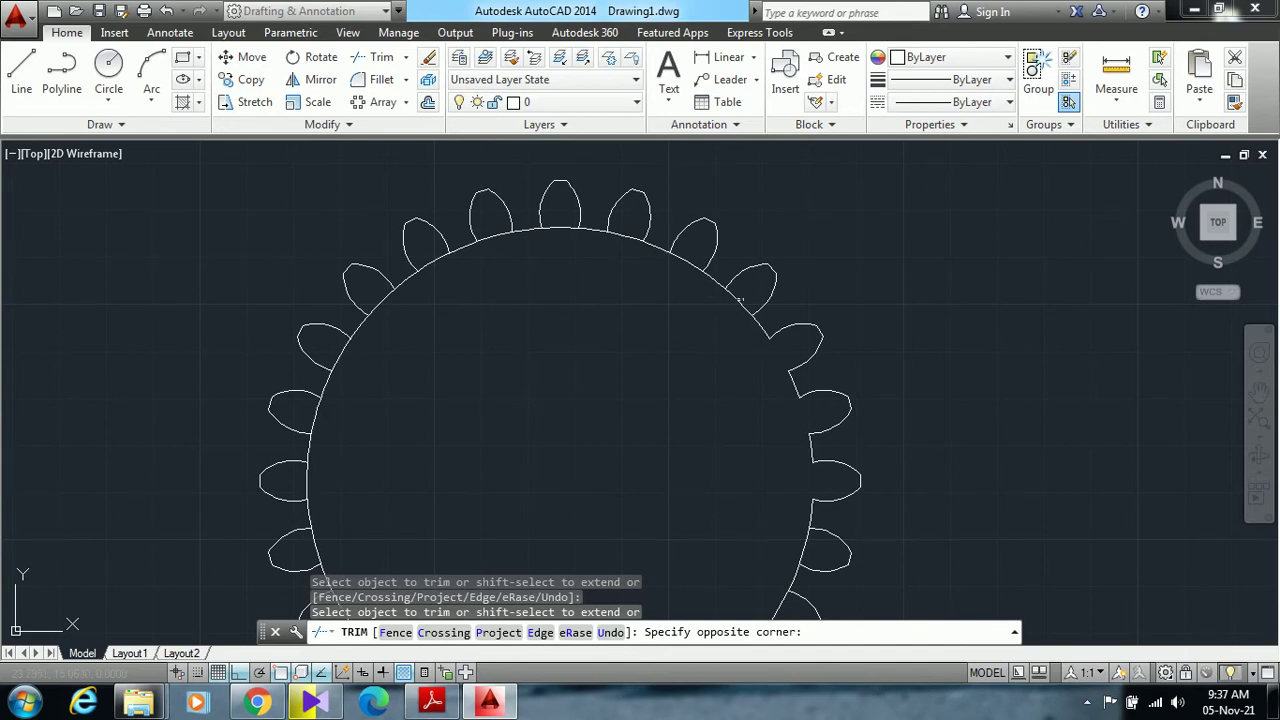
pyautogui.click(737, 299)
pyautogui.click(691, 264)
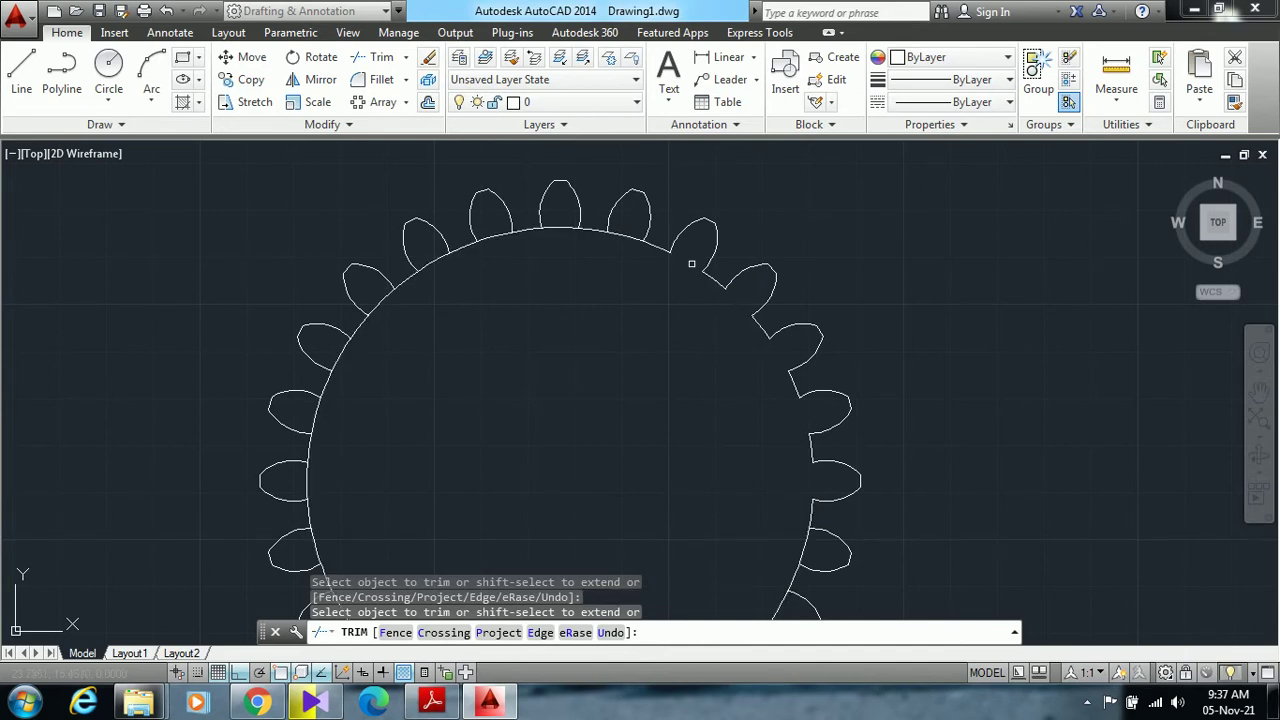
# Trim the circle's segments inside the bases of the top and upper-left gear teeth
pyautogui.click(623, 237)
pyautogui.click(561, 231)
pyautogui.click(500, 234)
pyautogui.click(440, 259)
pyautogui.click(378, 303)
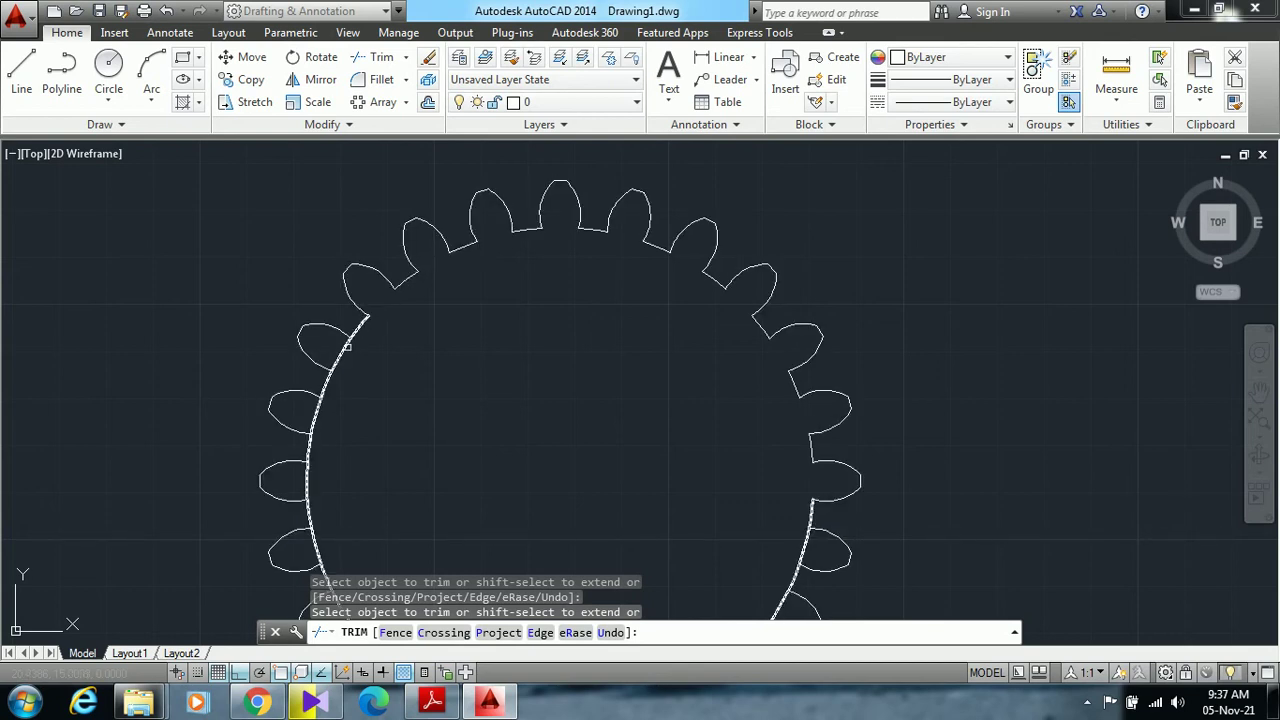
pyautogui.click(340, 353)
# Trim the remaining circle segments inside the tooth bases along the gear's left side, bottom and lower right
pyautogui.moveTo(447, 398); pyautogui.dragTo(498, 282, button='middle')
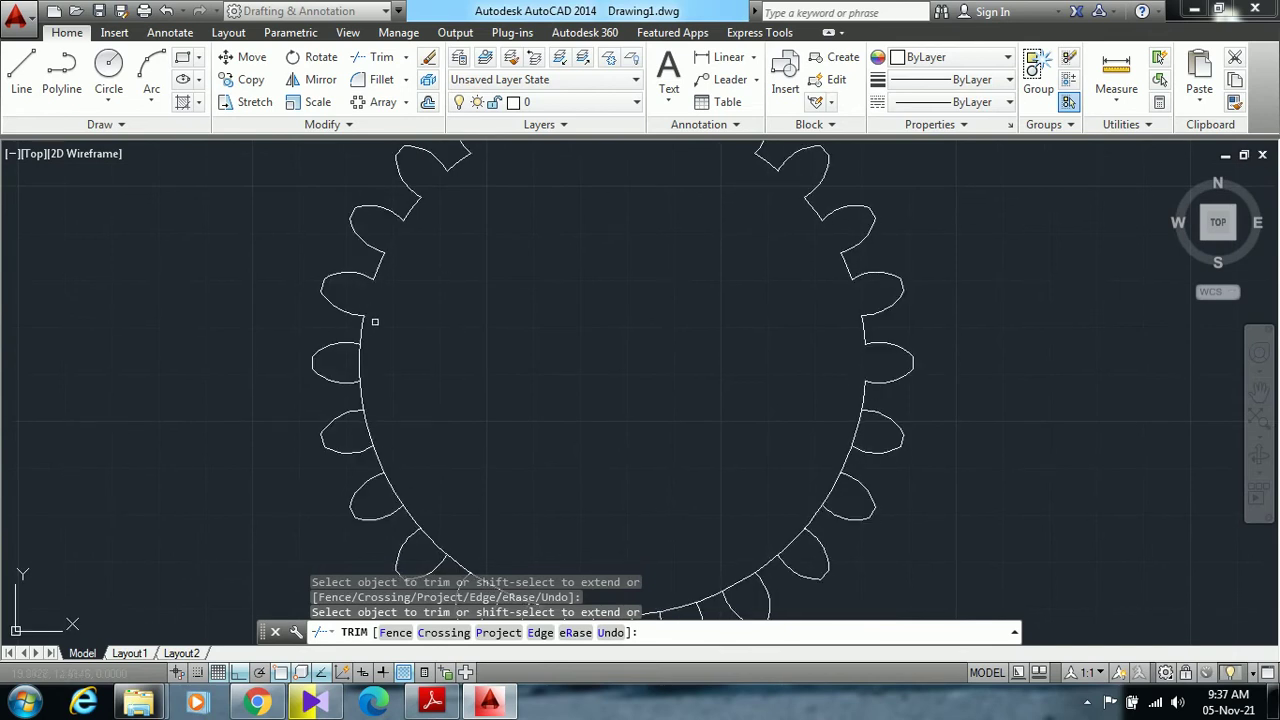
pyautogui.click(360, 363)
pyautogui.click(362, 435)
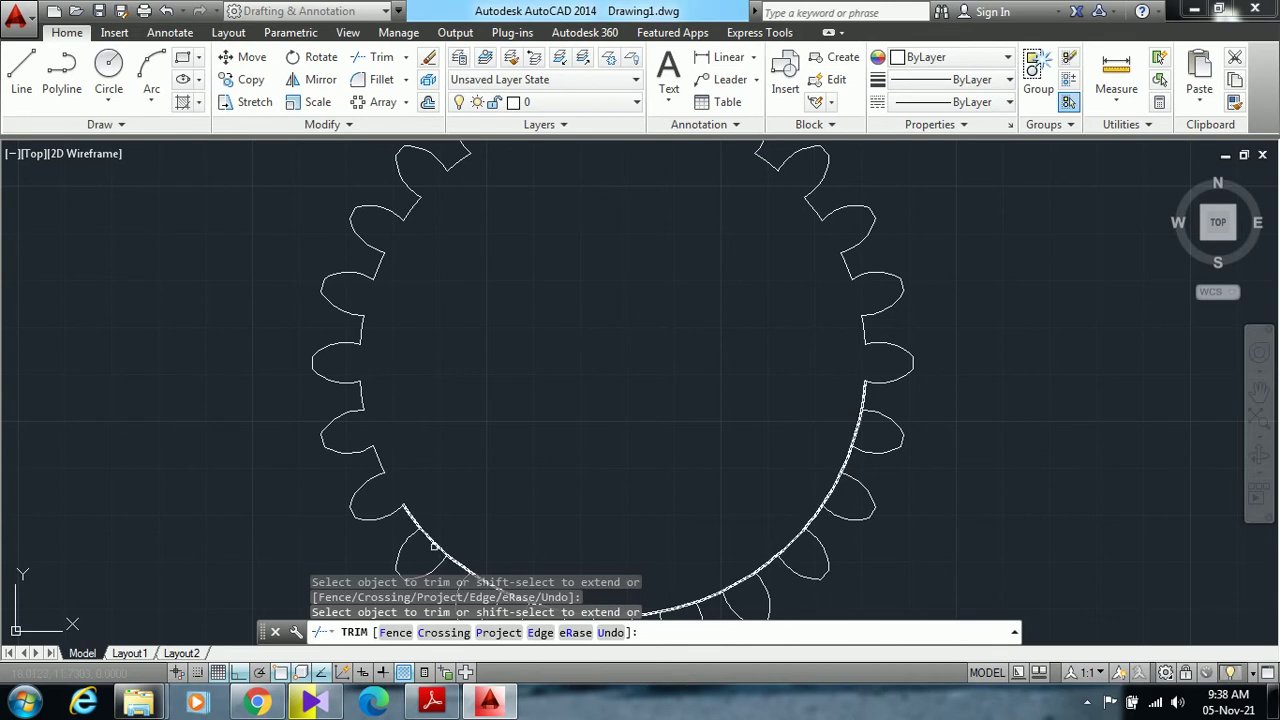
pyautogui.moveTo(586, 423); pyautogui.dragTo(523, 331, button='middle')
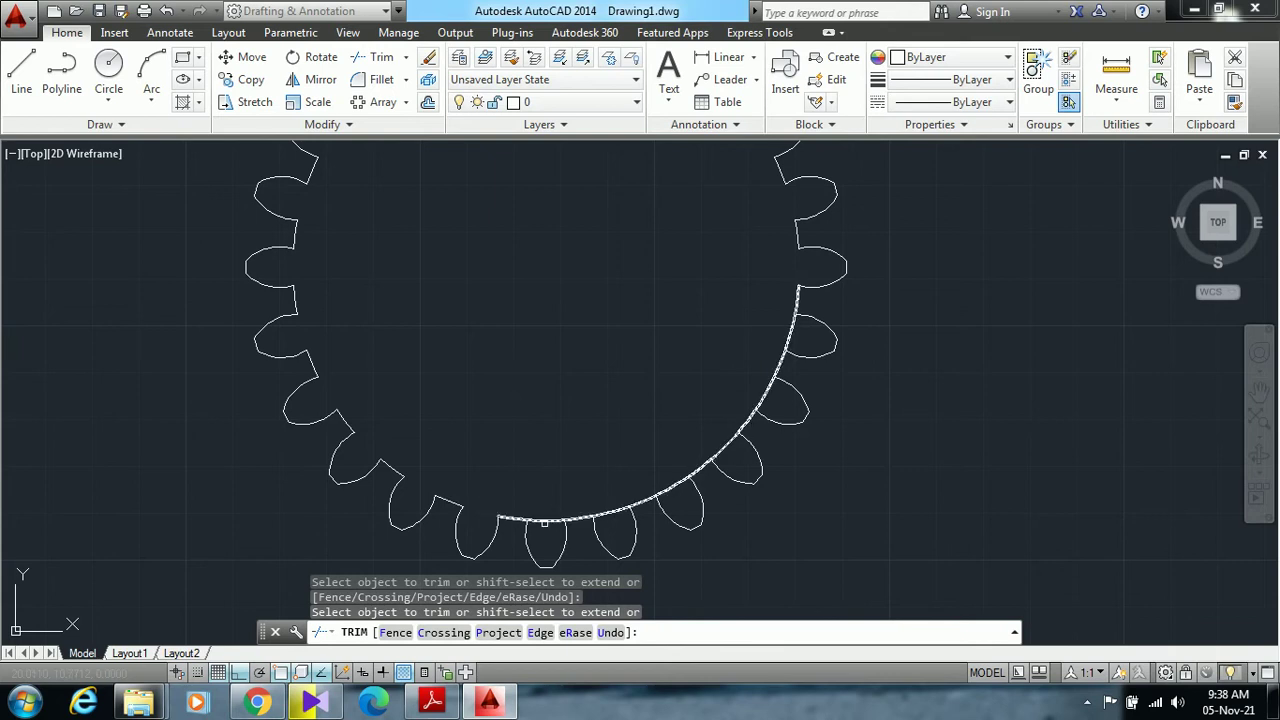
pyautogui.click(606, 519)
pyautogui.click(673, 492)
pyautogui.click(723, 451)
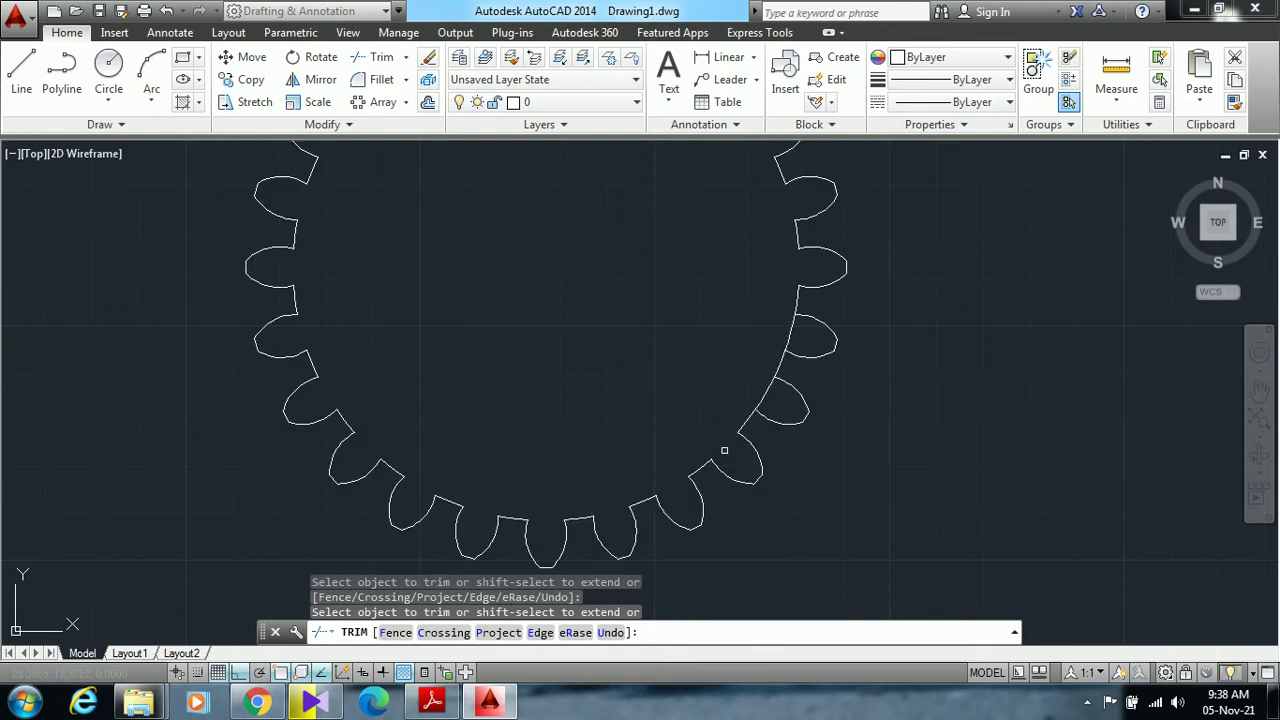
pyautogui.click(765, 395)
# Draw a circle of radius 0.5 at the gear's centre
pyautogui.scroll(-3, 558, 310)
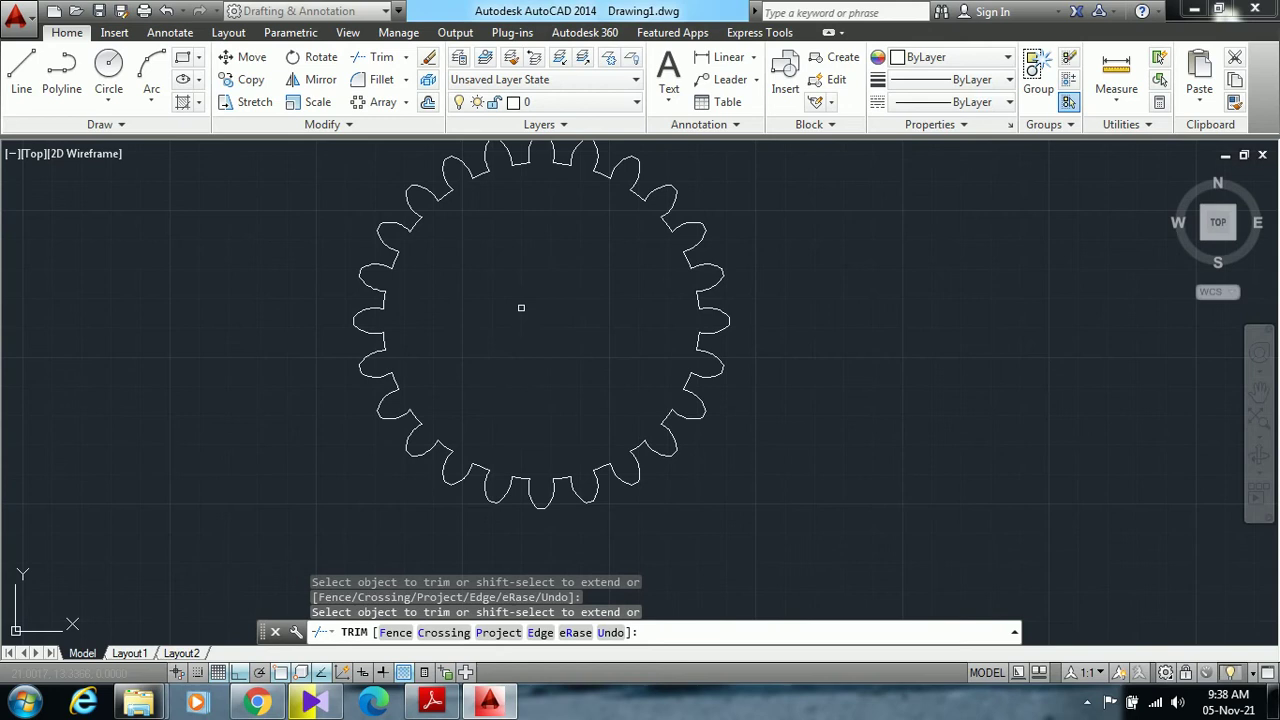
pyautogui.moveTo(529, 221)
pyautogui.mouseDown(button='middle')
pyautogui.moveTo(531, 306)
pyautogui.moveTo(539, 287)
pyautogui.mouseUp(button='middle')
pyautogui.moveTo(529, 338); pyautogui.dragTo(541, 301, button='middle')
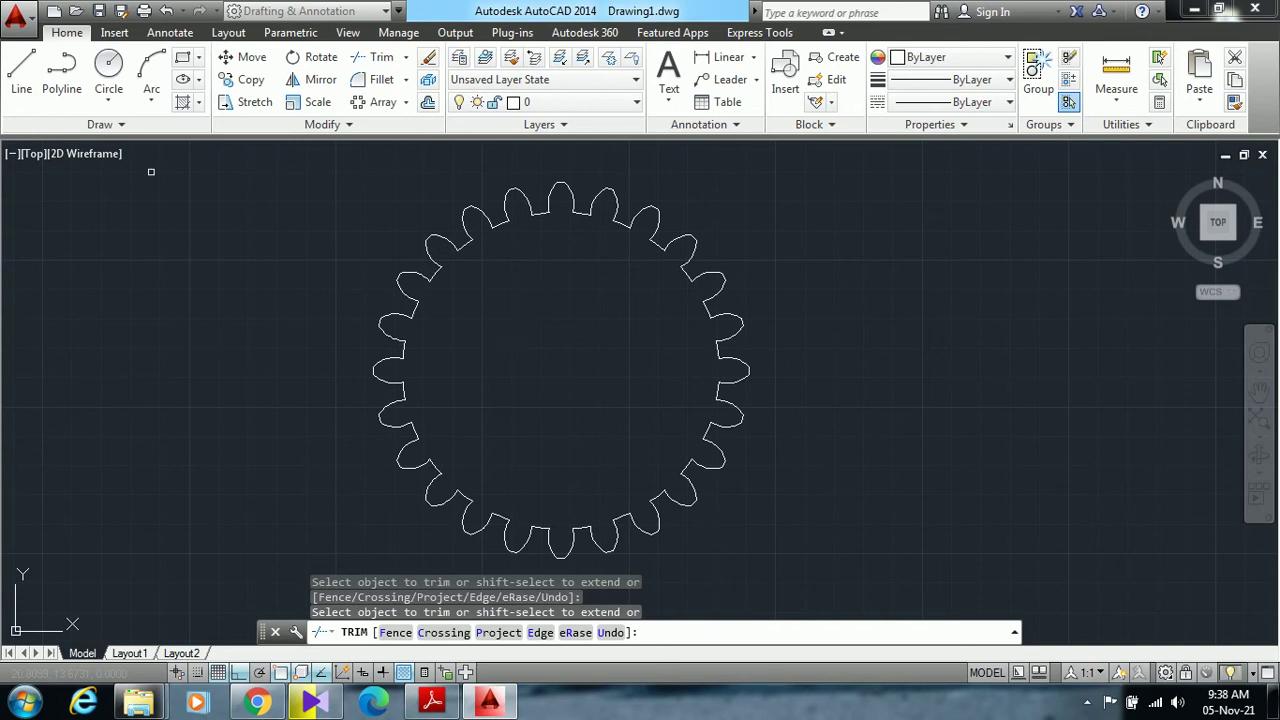
pyautogui.click(108, 72)
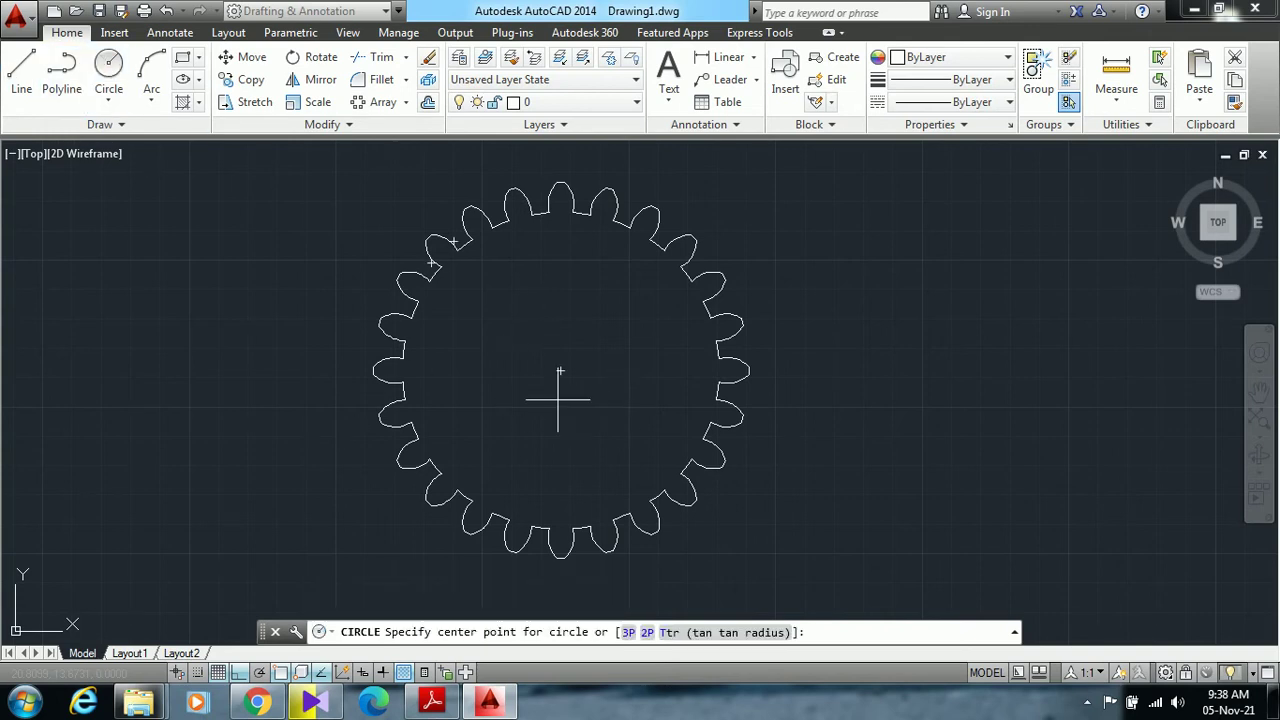
pyautogui.click(560, 370)
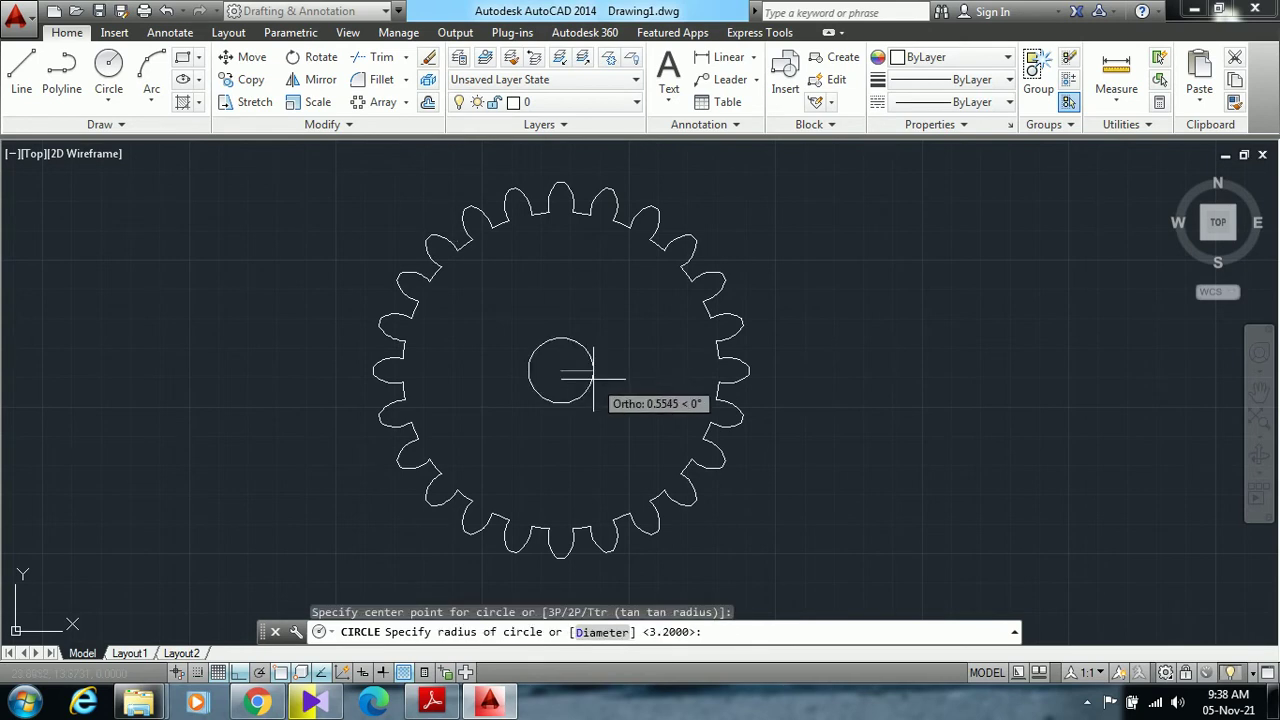
pyautogui.write('.5')
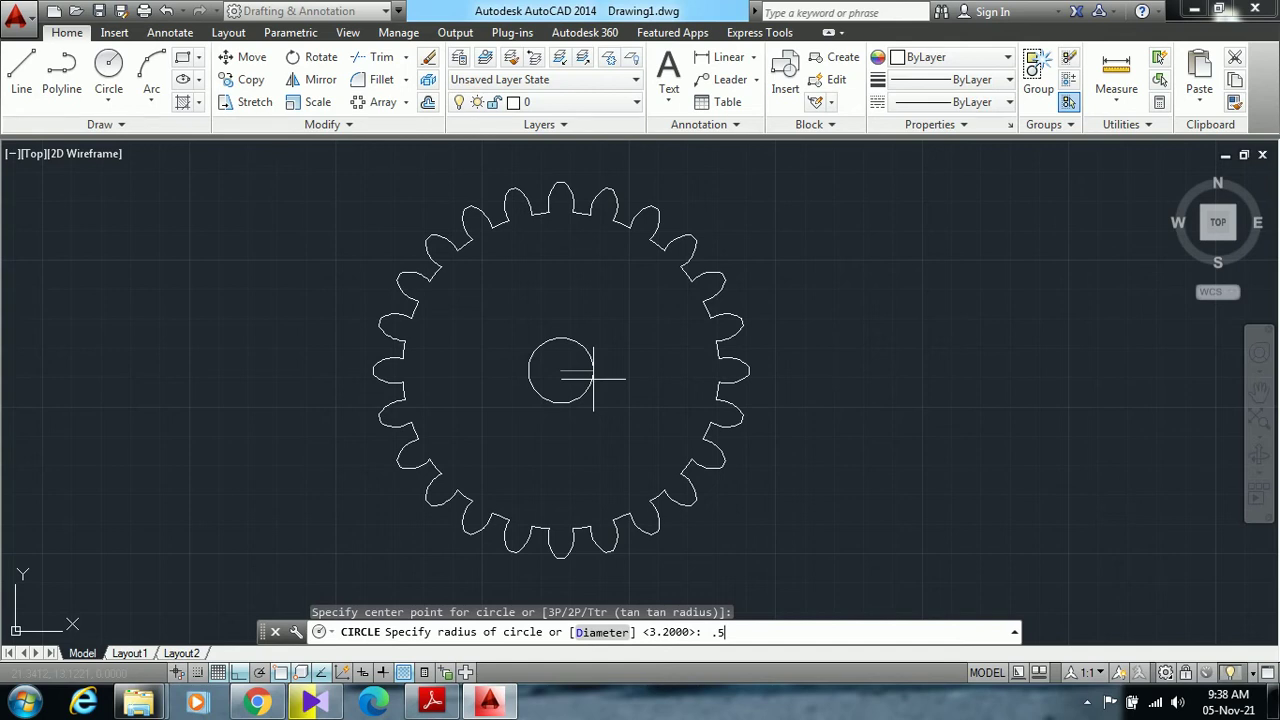
pyautogui.press('Return')
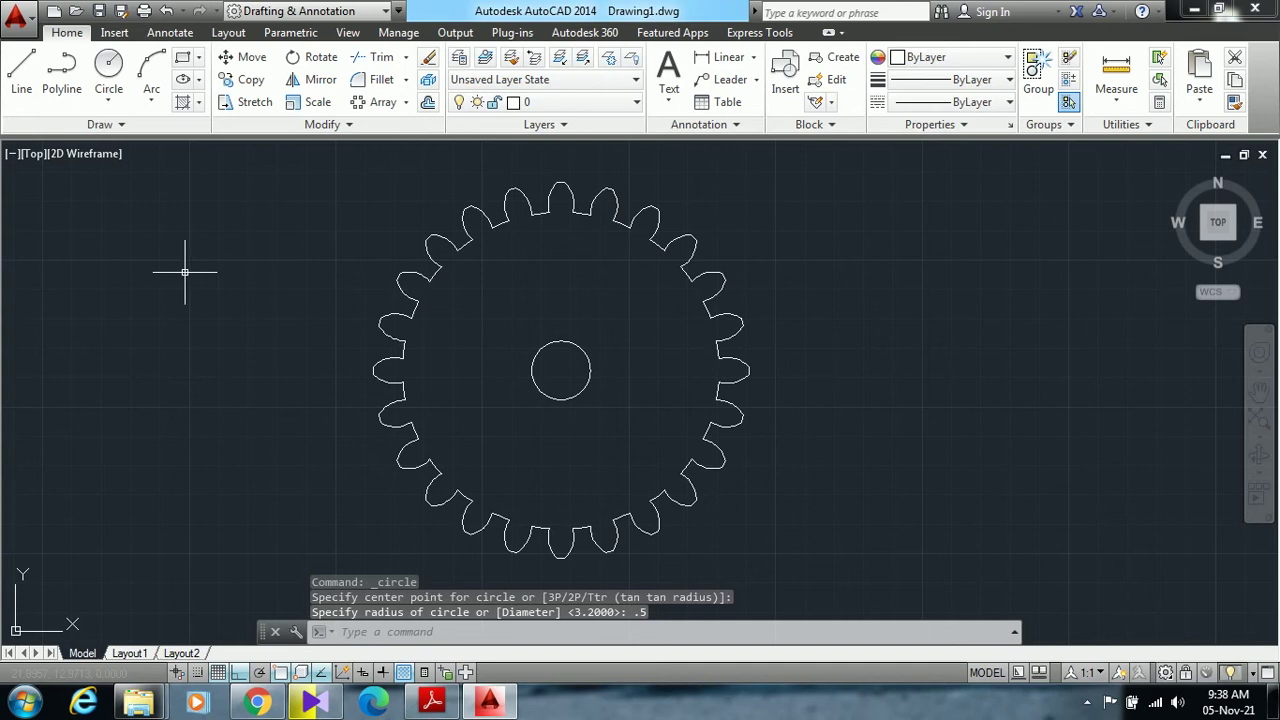
# Draw a second concentric circle of radius 0.8 at the gear's centre
pyautogui.click(108, 70)
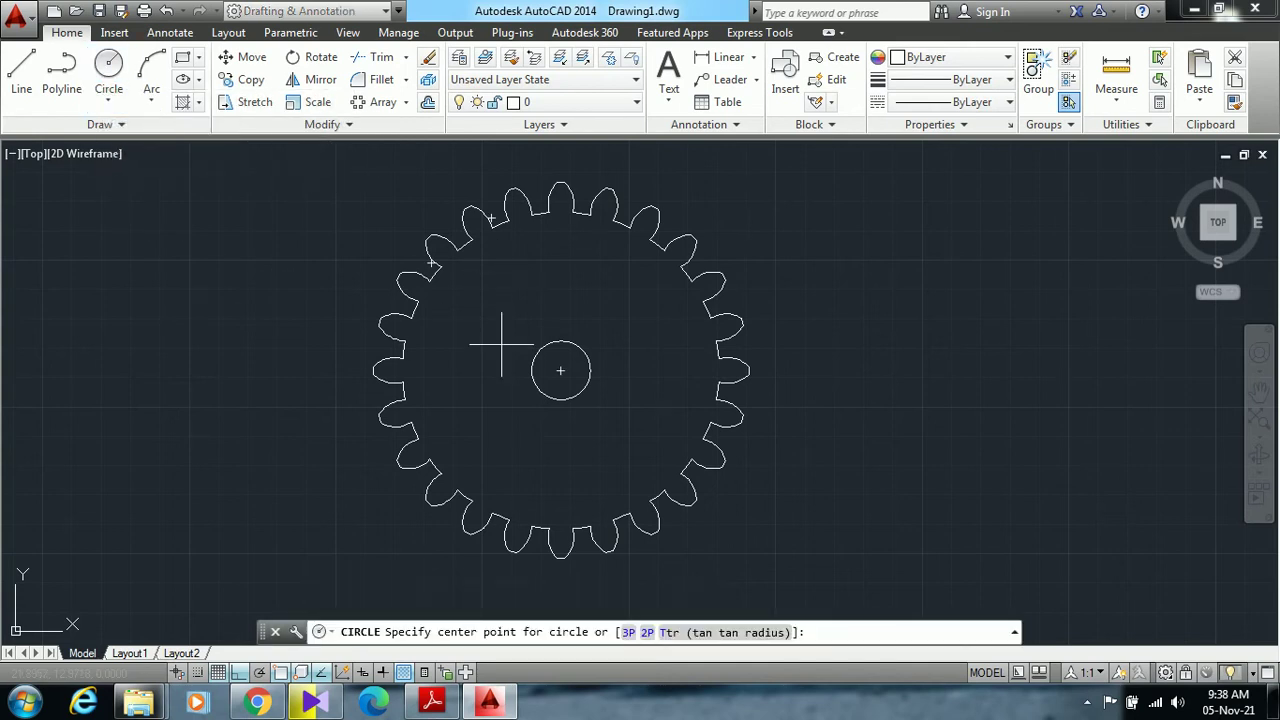
pyautogui.click(560, 371)
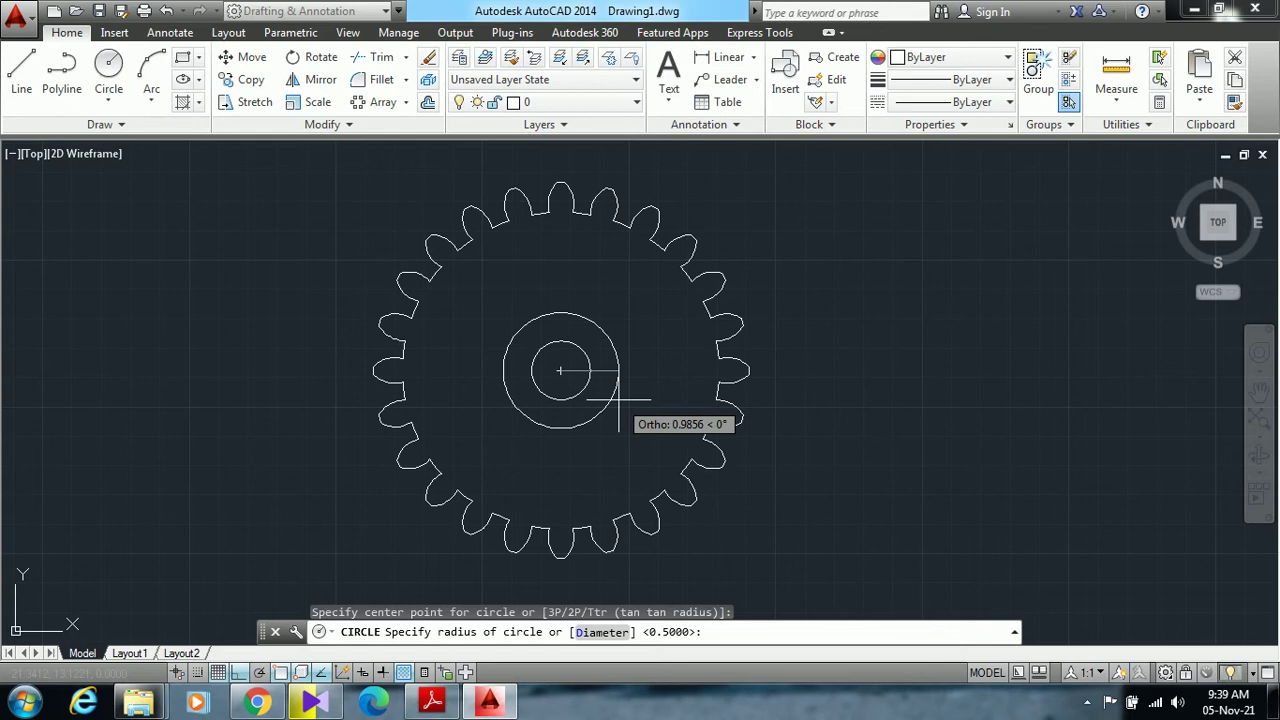
pyautogui.write('.8')
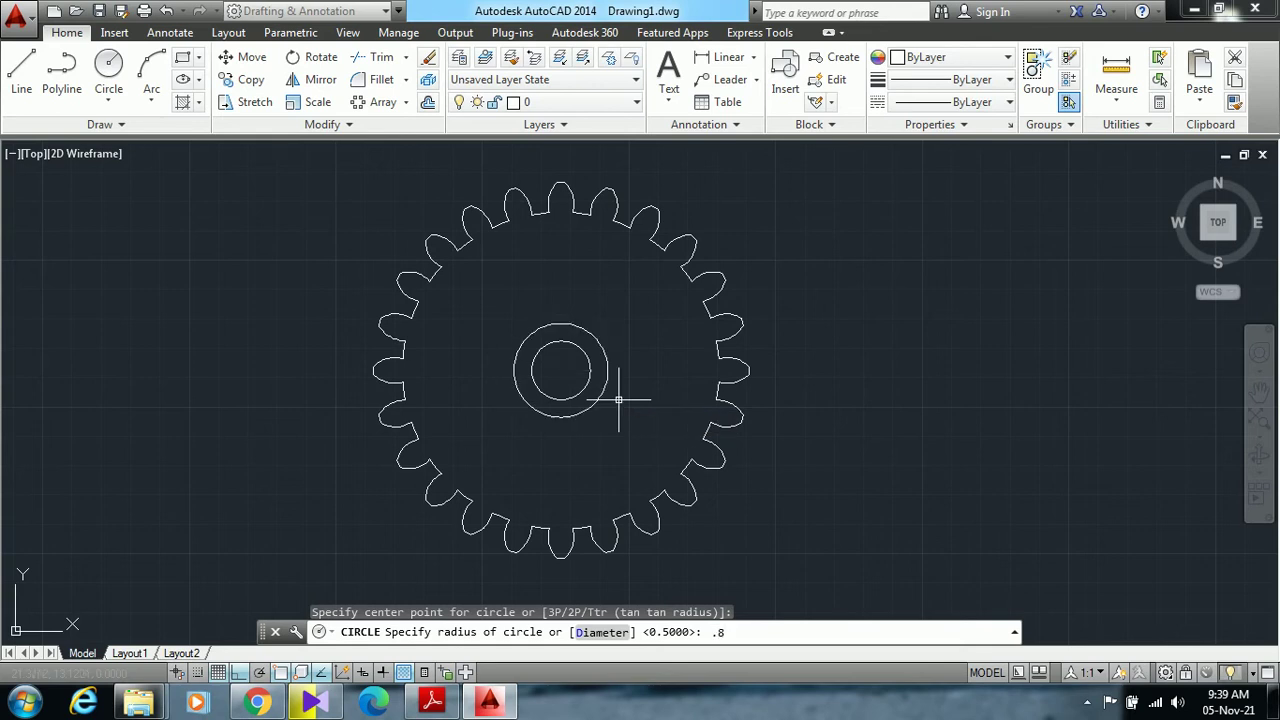
pyautogui.press('Return')
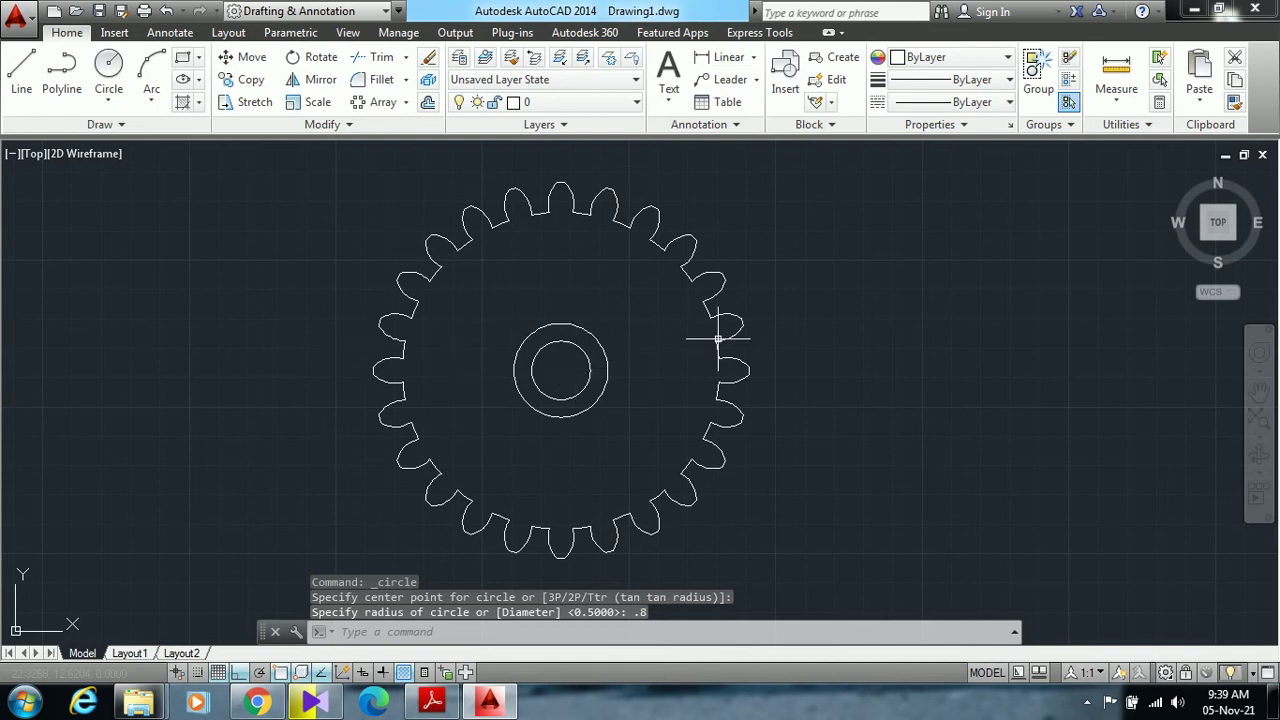
# Switch to the 3D Basics workspace and set the Conceptual visual style, with the gear viewed from an oblique angle
pyautogui.click(1245, 248)
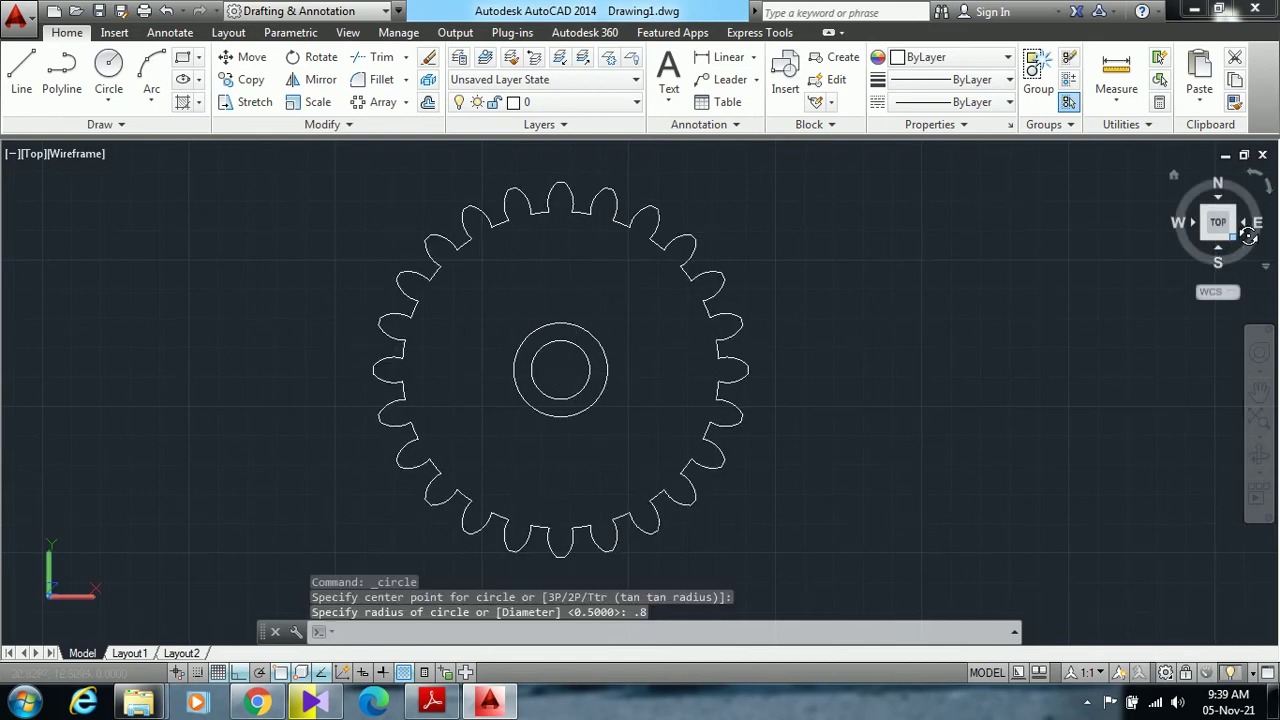
pyautogui.moveTo(1250, 212)
pyautogui.mouseDown()
pyautogui.moveTo(1230, 232)
pyautogui.moveTo(1250, 170)
pyautogui.mouseUp()
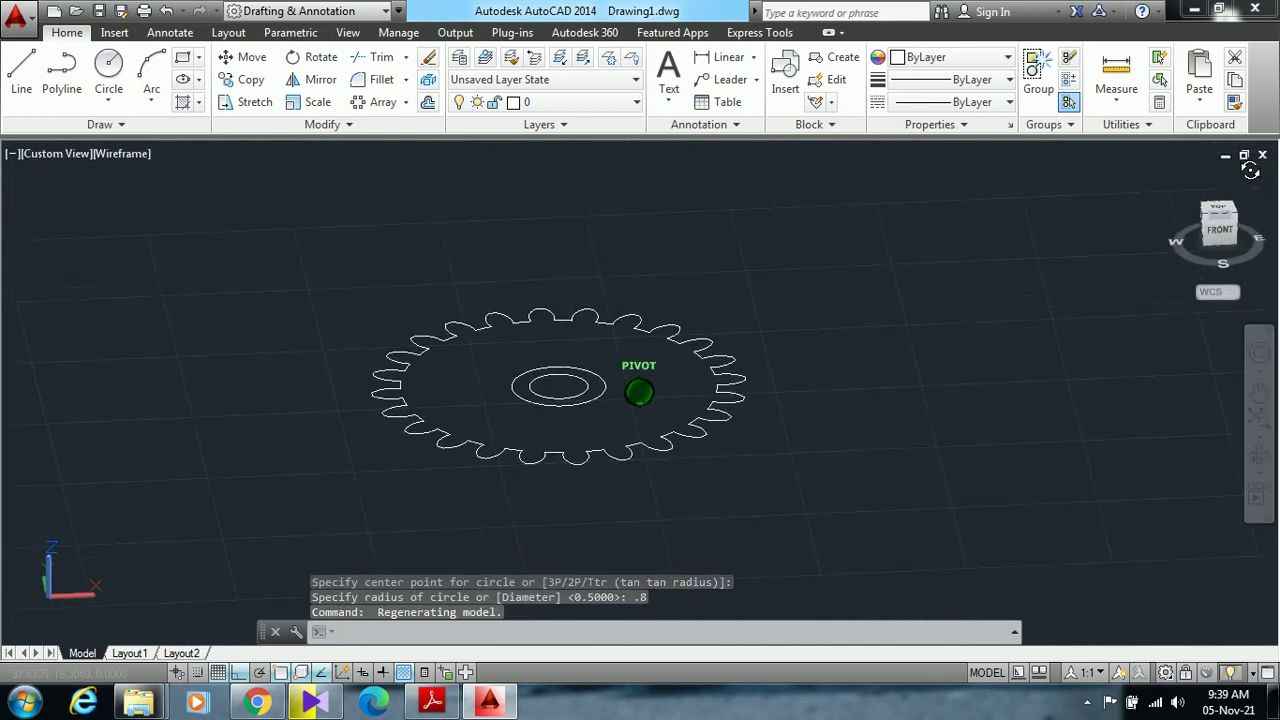
pyautogui.click(386, 11)
pyautogui.click(312, 54)
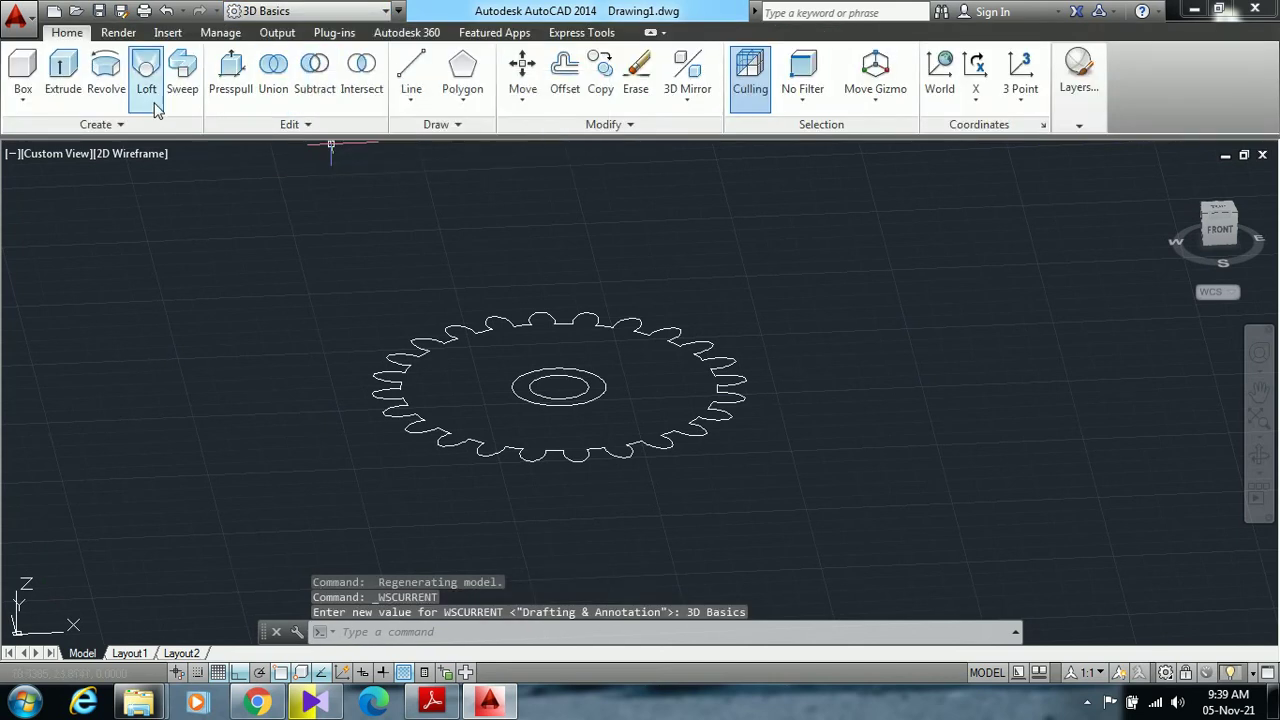
pyautogui.click(138, 155)
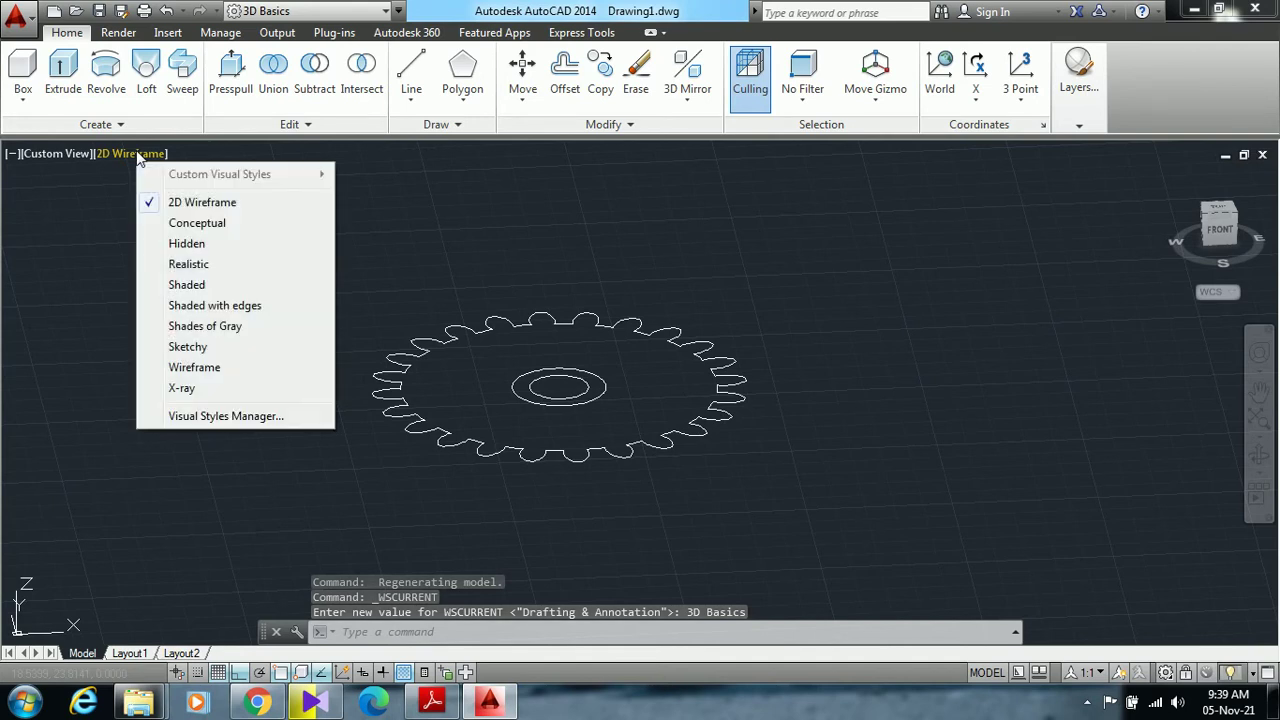
pyautogui.click(193, 226)
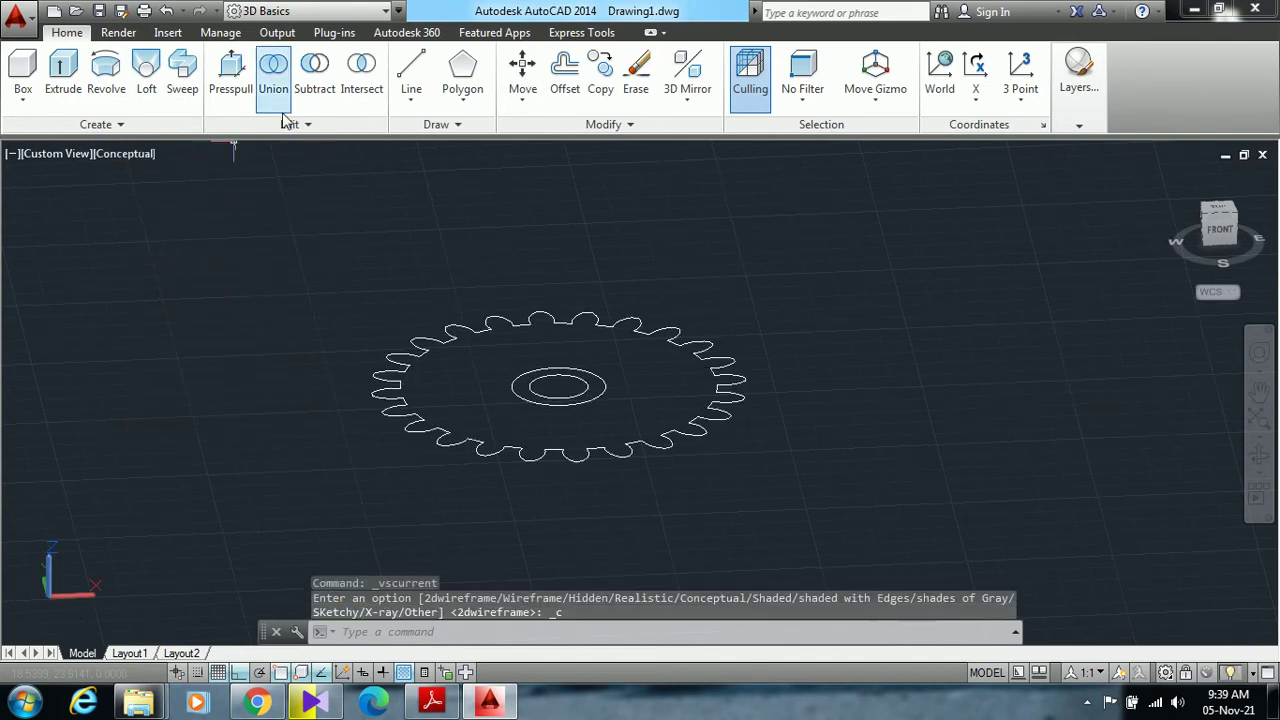
# Switch back to the Drafting & Annotation workspace and view the gear from the top
pyautogui.click(232, 80)
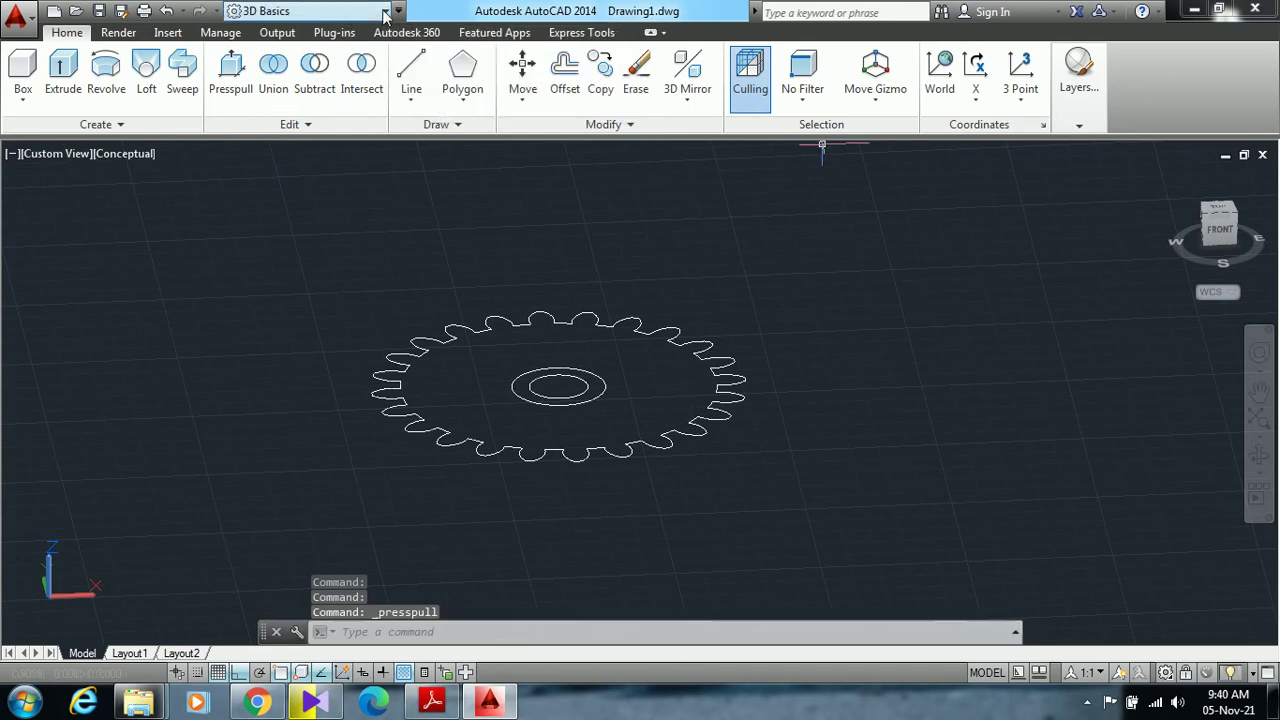
pyautogui.click(384, 12)
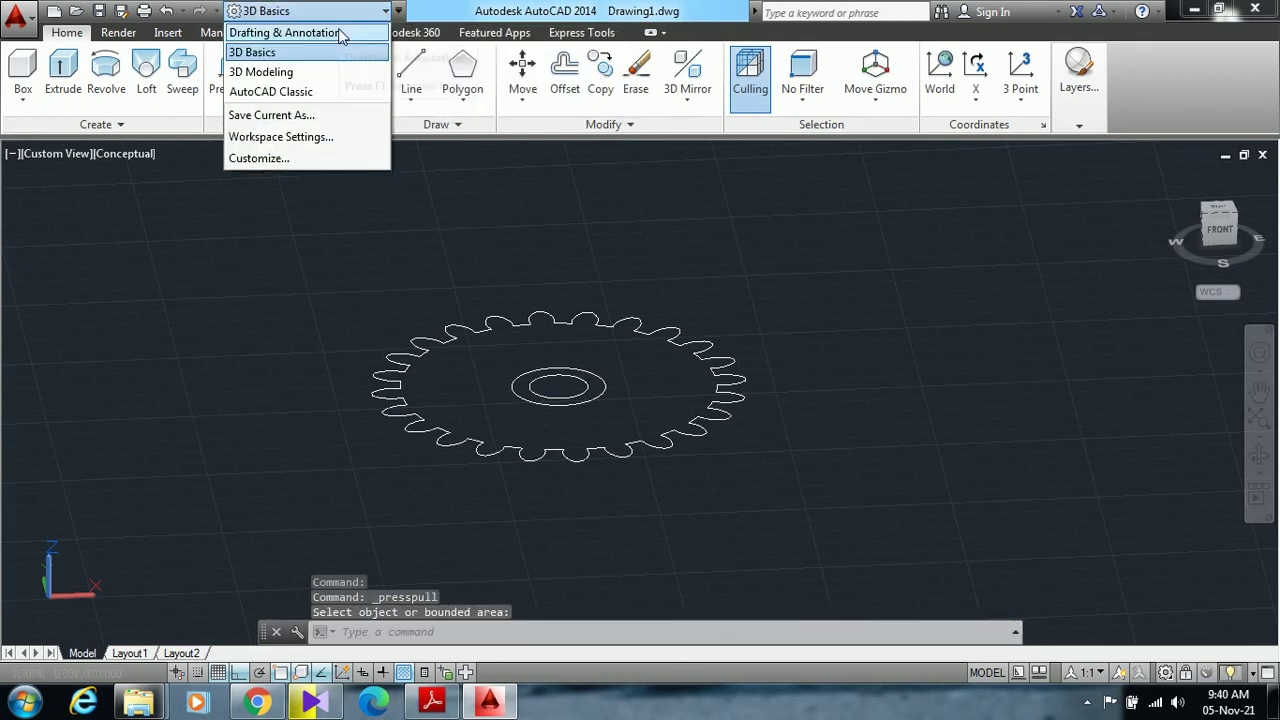
pyautogui.click(340, 33)
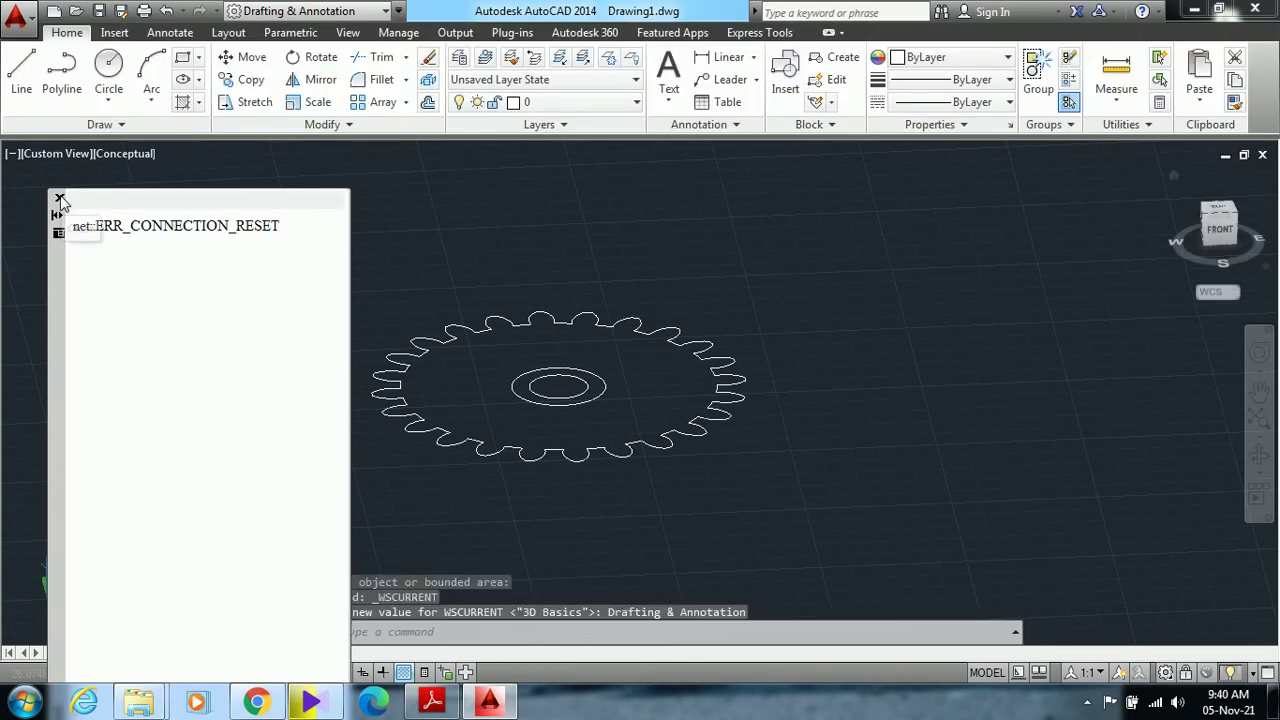
pyautogui.click(59, 199)
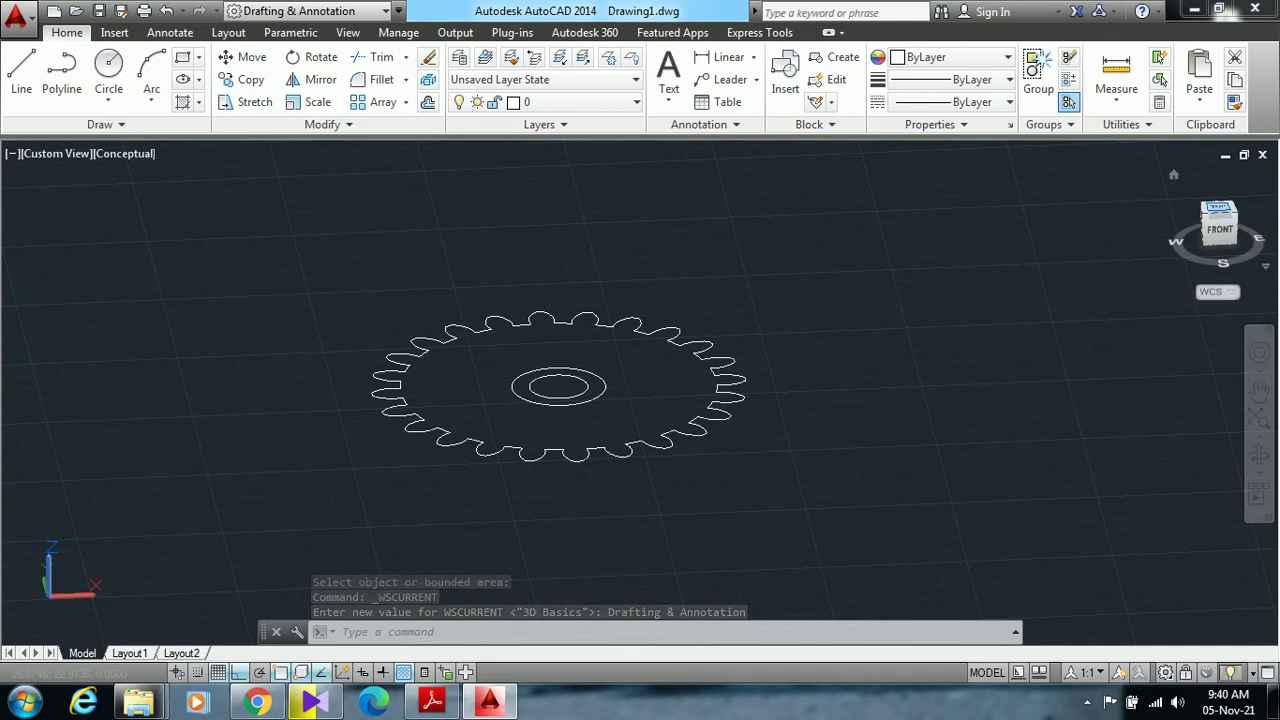
pyautogui.click(1218, 207)
pyautogui.moveTo(1248, 316); pyautogui.dragTo(1240, 270)
pyautogui.click(1218, 222)
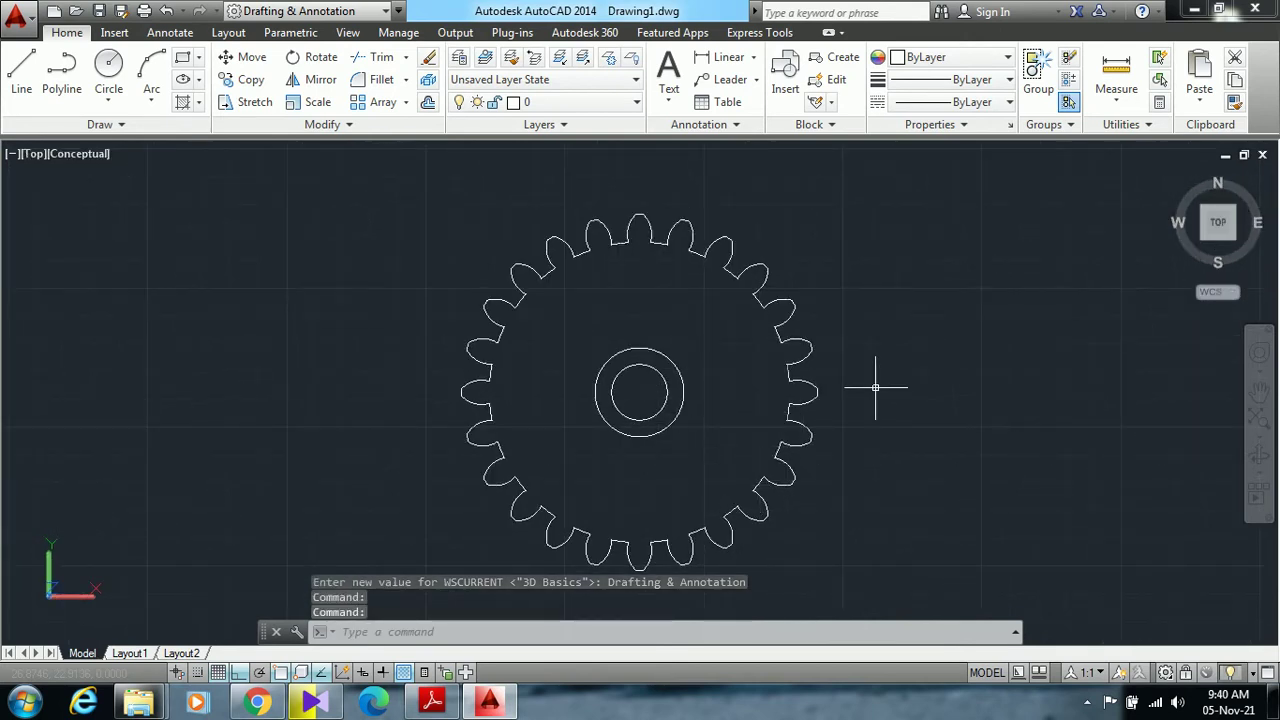
# Draw a small three-sided rectangular polyline, open at its lower side, in the empty space right of the gear
pyautogui.scroll(1, 909, 388)
pyautogui.scroll(1, 909, 388)
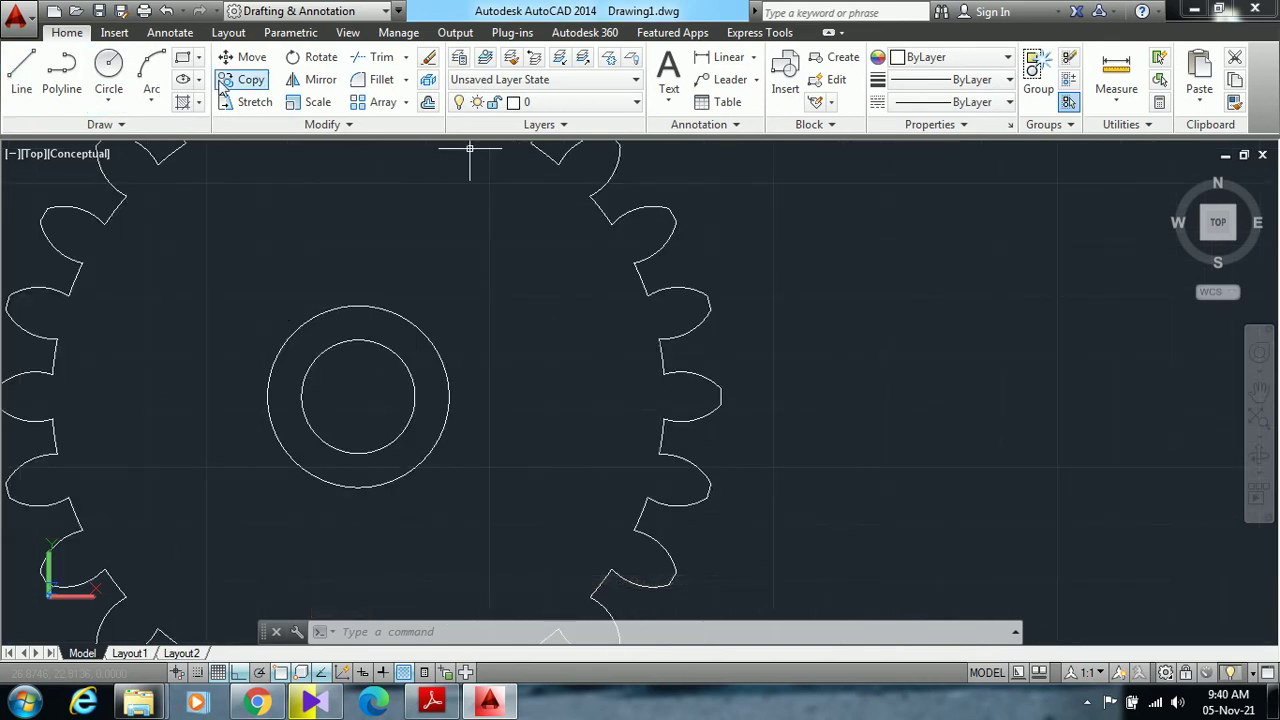
pyautogui.click(61, 68)
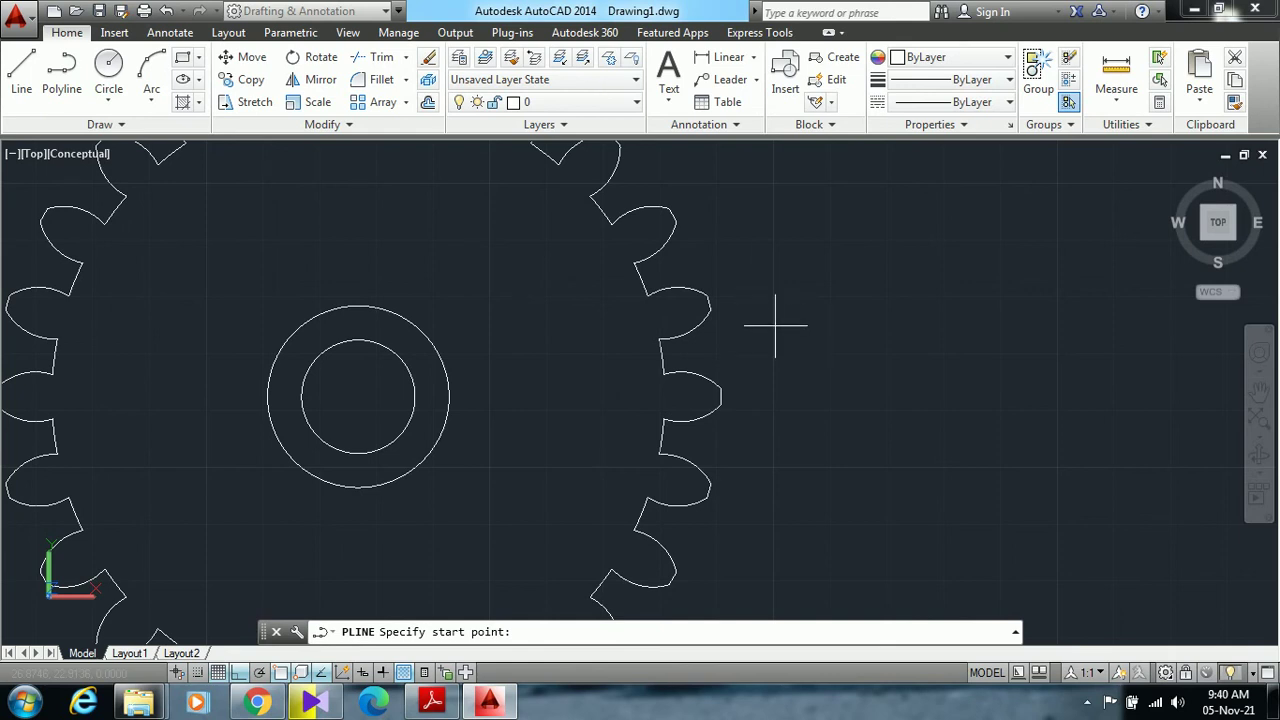
pyautogui.click(774, 324)
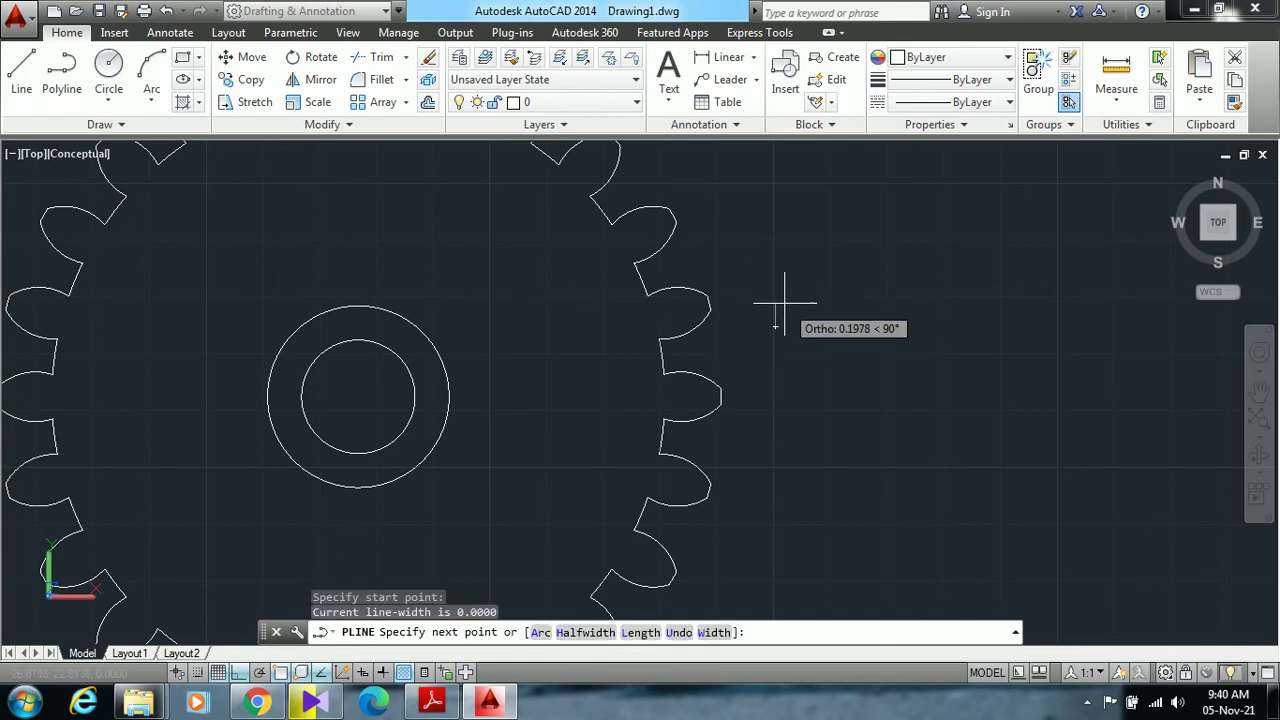
pyautogui.click(782, 310)
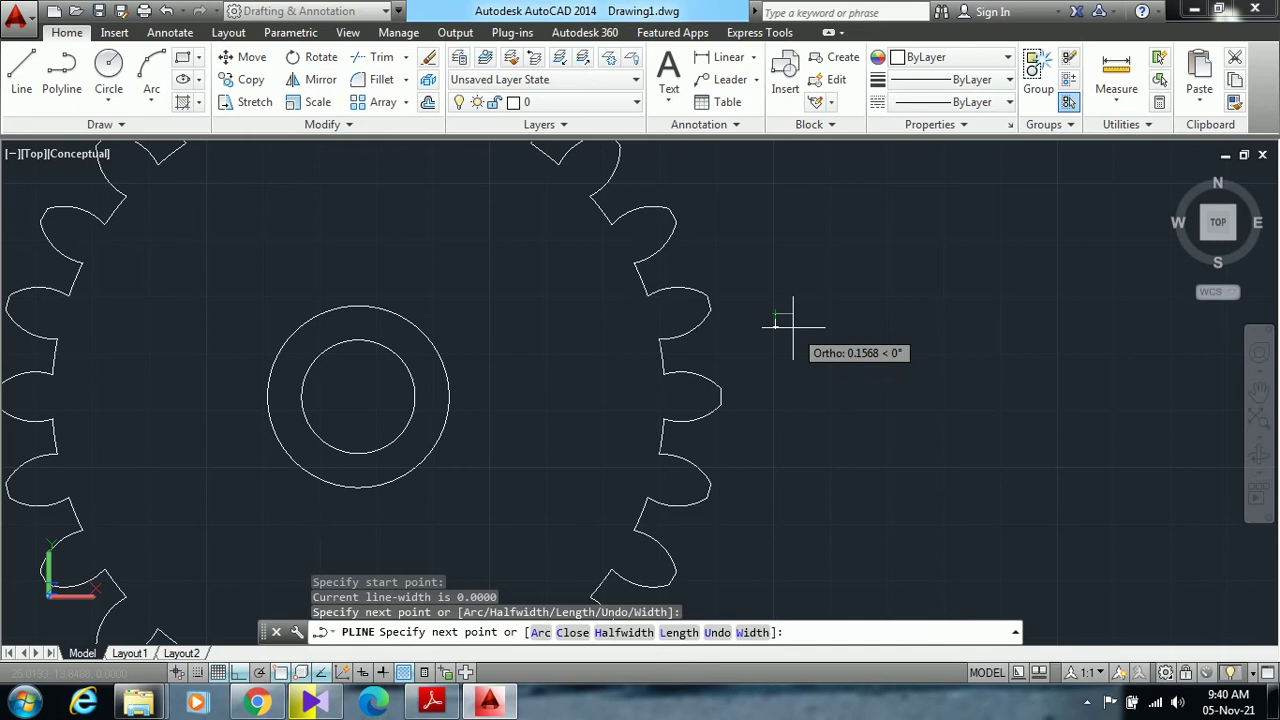
pyautogui.click(797, 322)
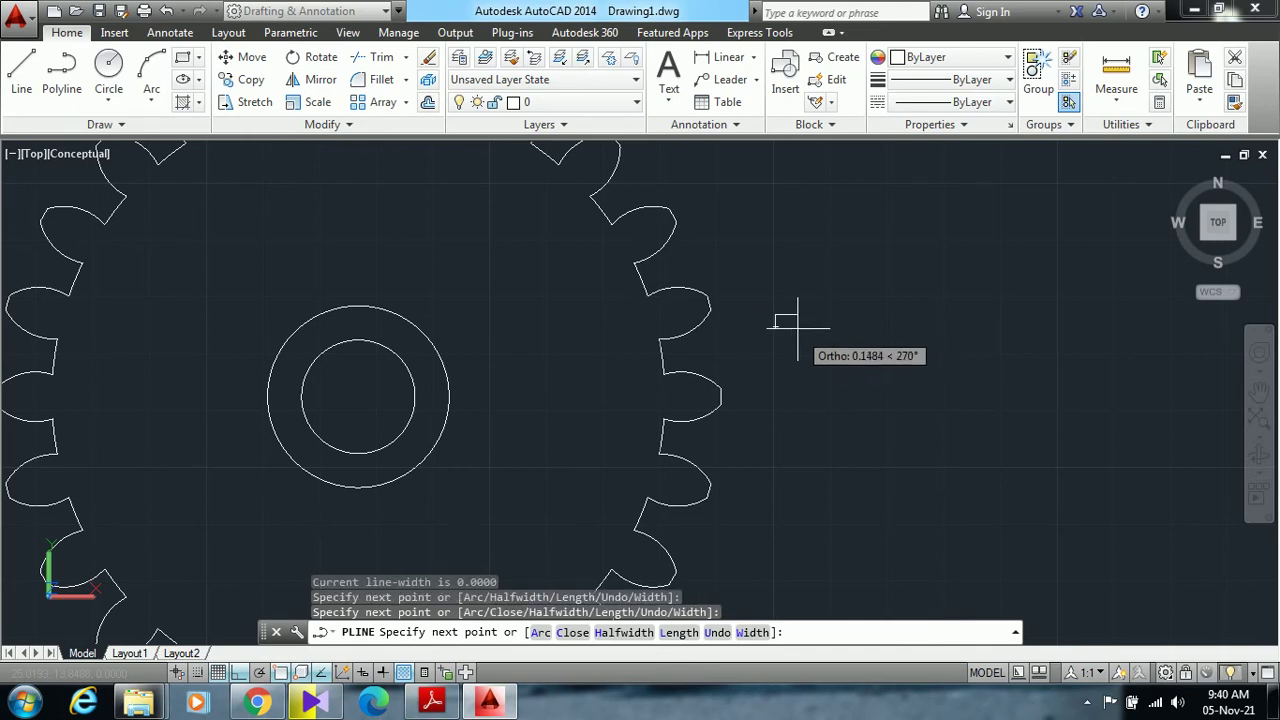
pyautogui.click(797, 323)
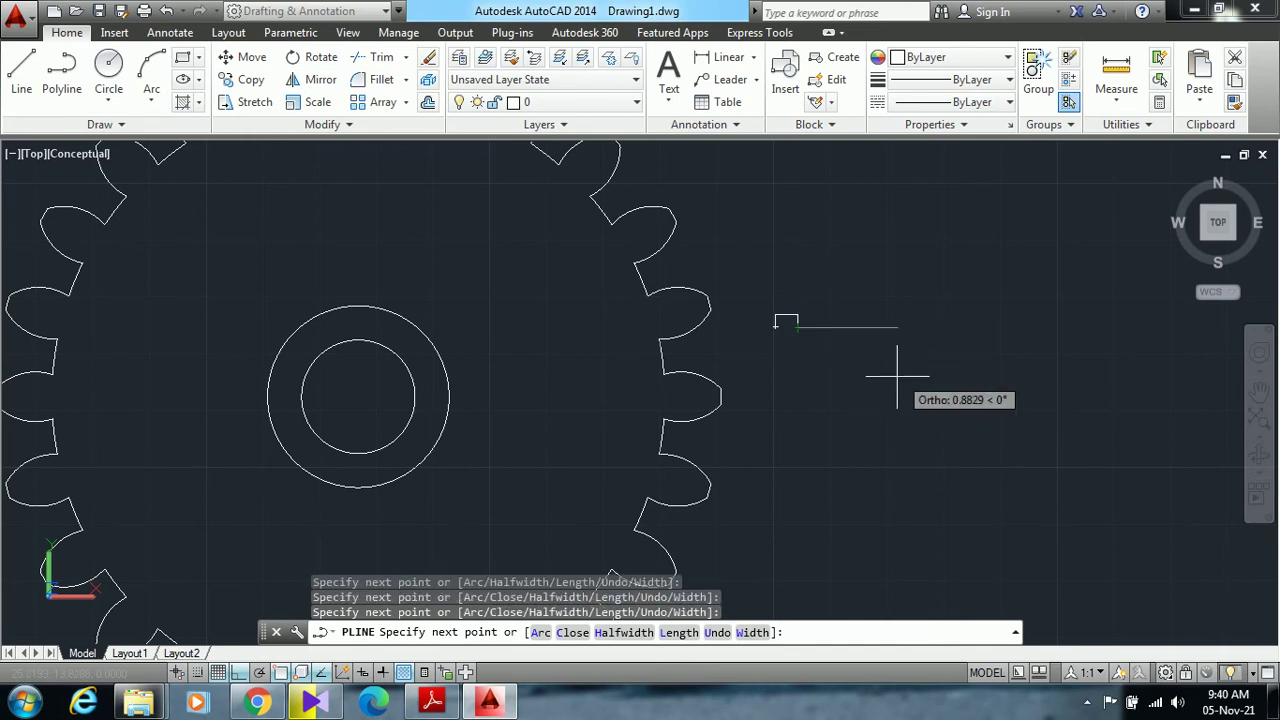
pyautogui.press('Escape')
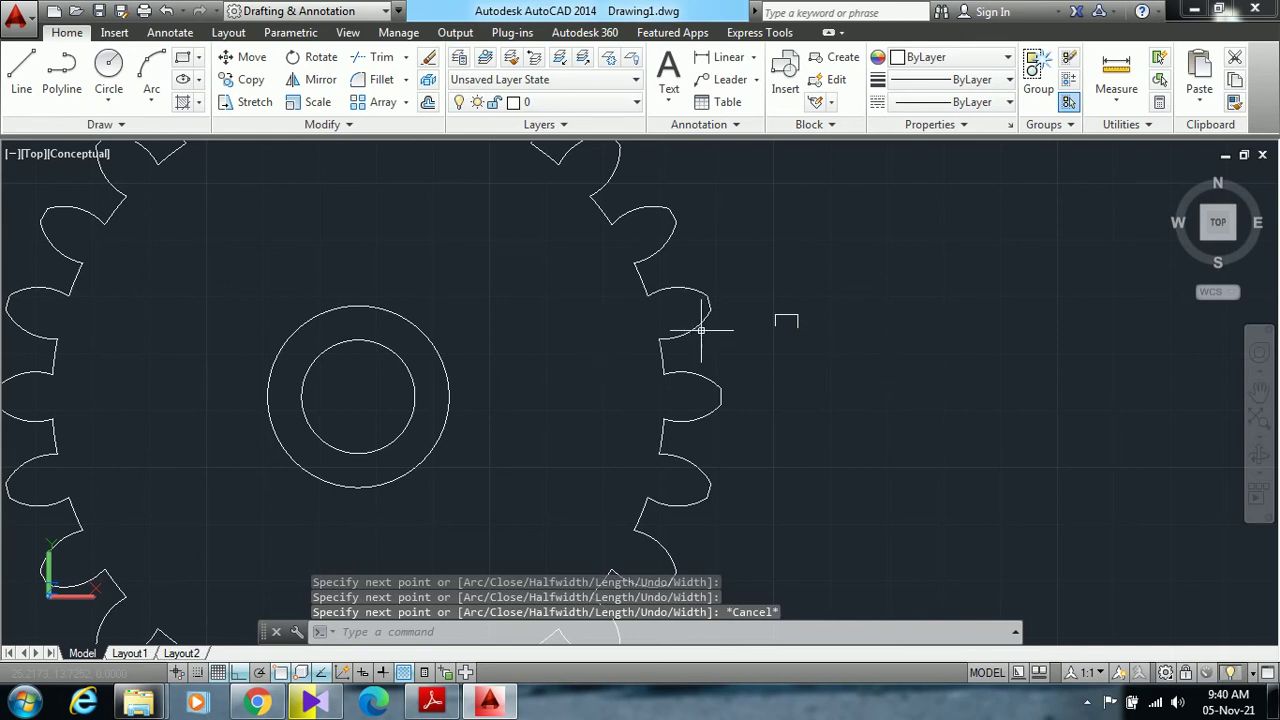
# Move the three-sided polyline with Ortho off into the hub ring, just above the top of the inner circle
pyautogui.click(835, 319)
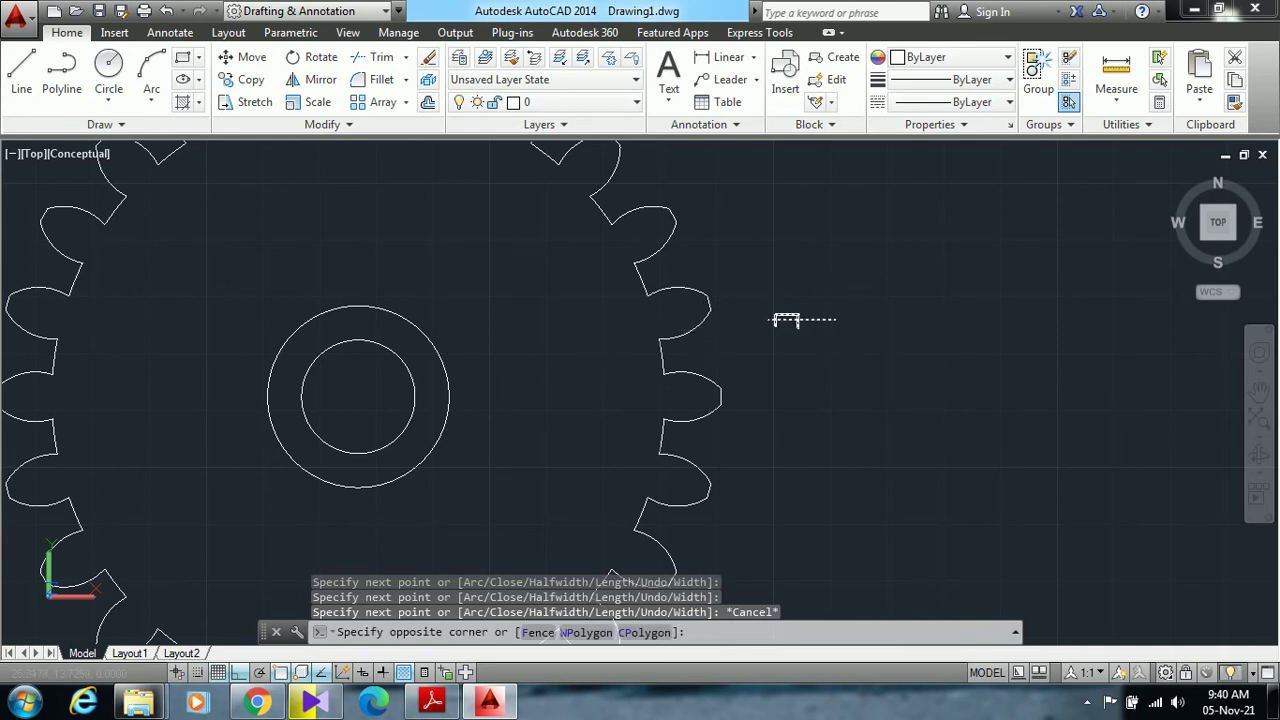
pyautogui.click(786, 319)
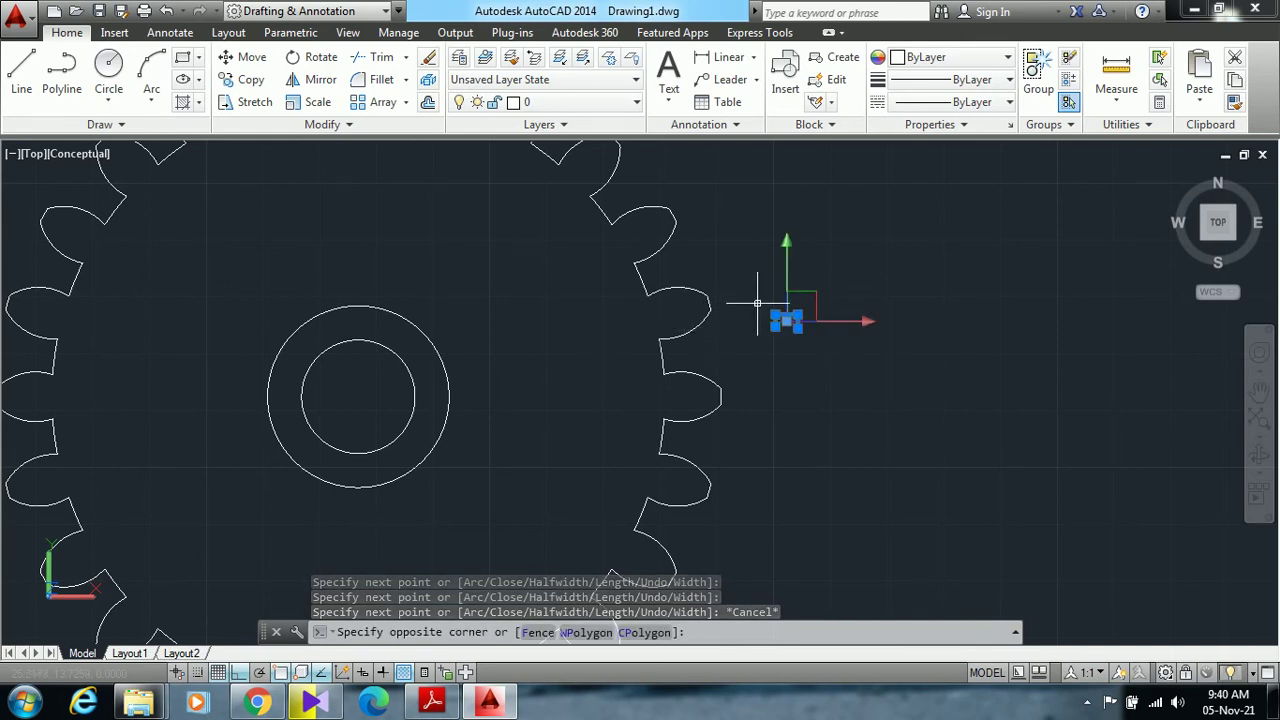
pyautogui.click(248, 59)
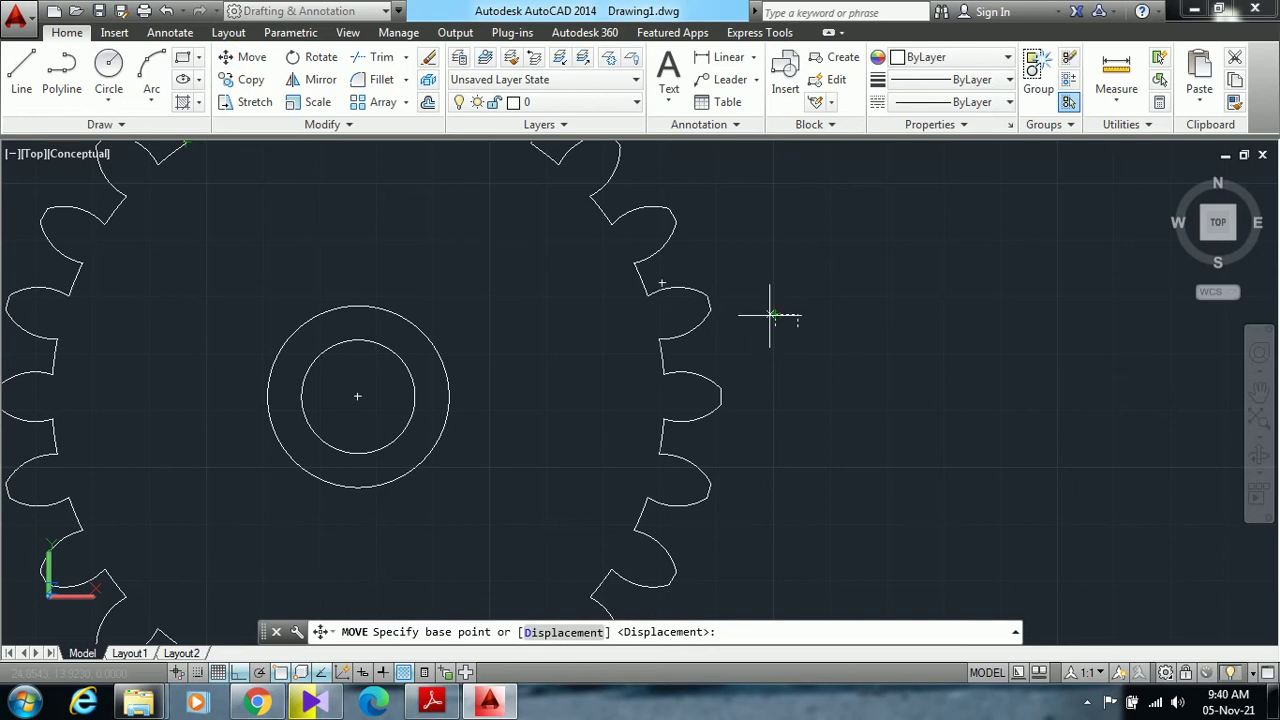
pyautogui.click(776, 315)
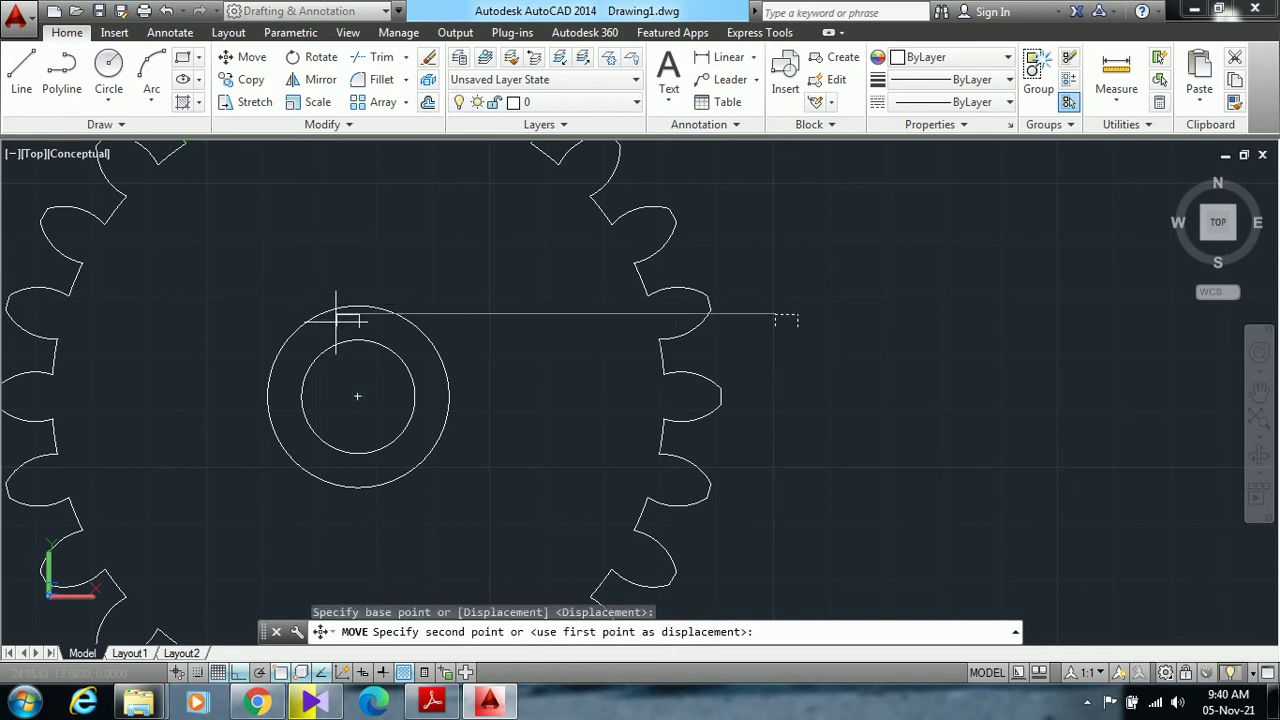
pyautogui.press('F8')
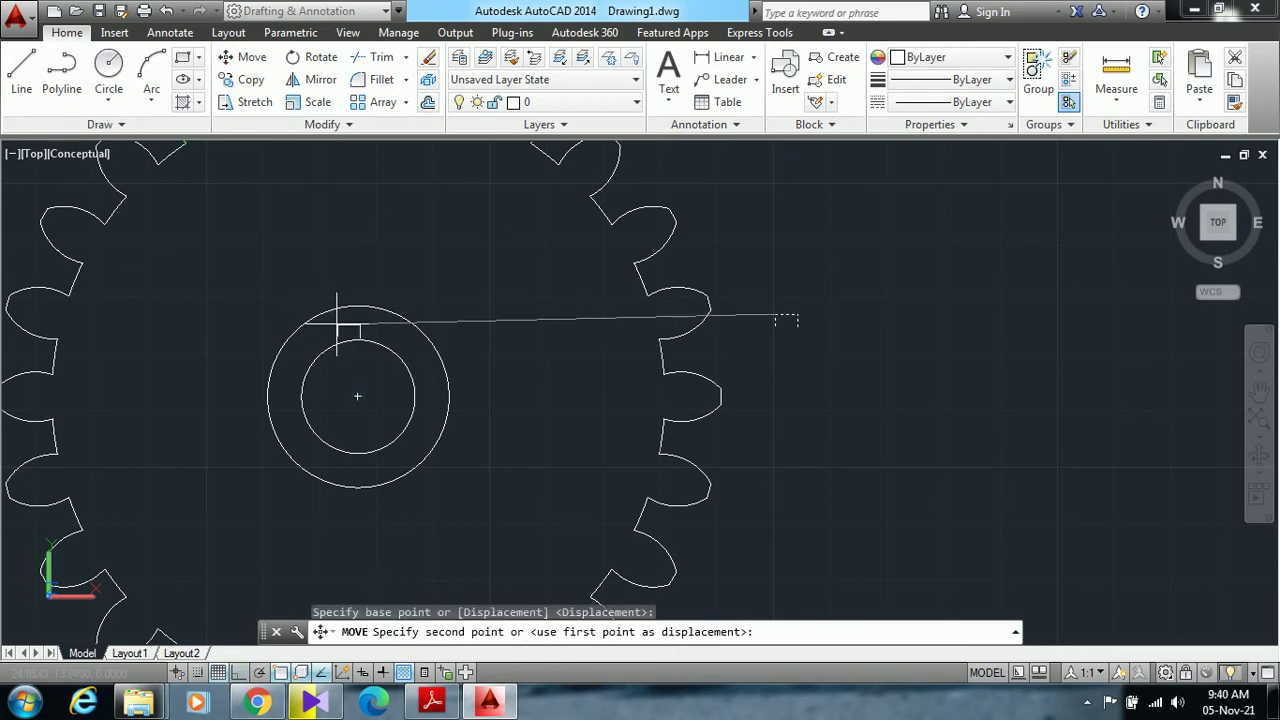
pyautogui.click(338, 320)
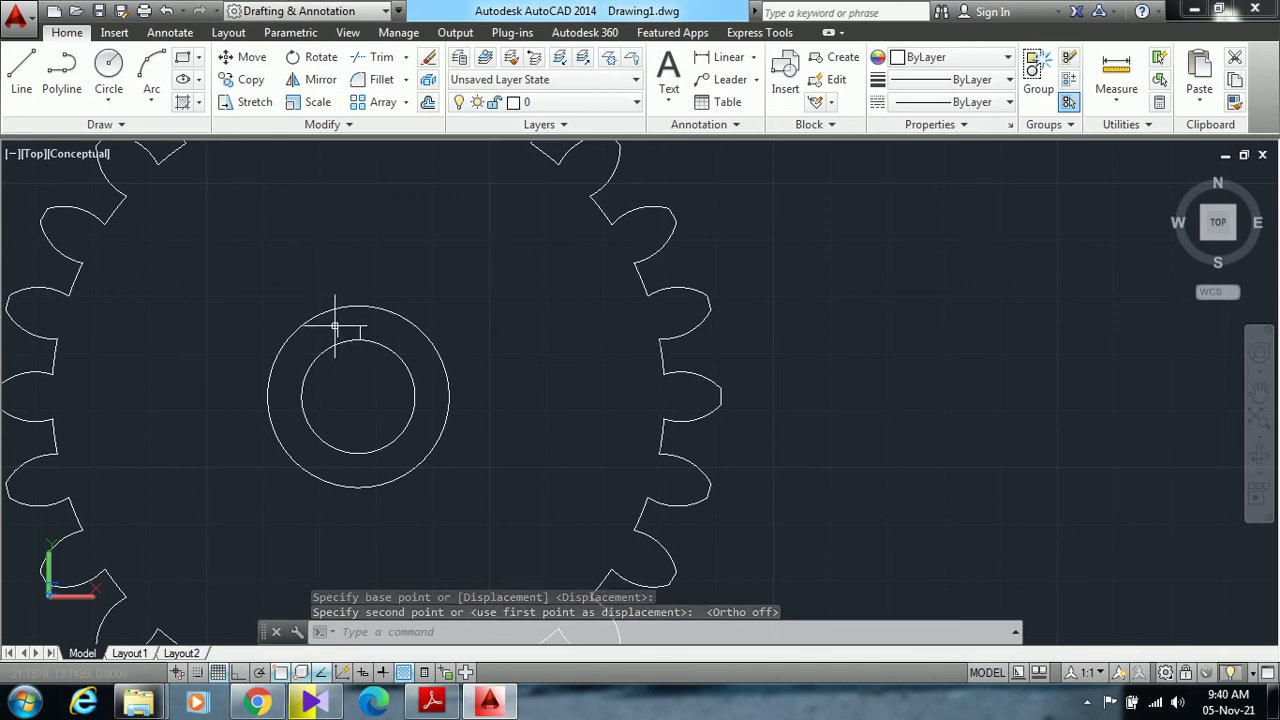
pyautogui.scroll(6, 270, 356)
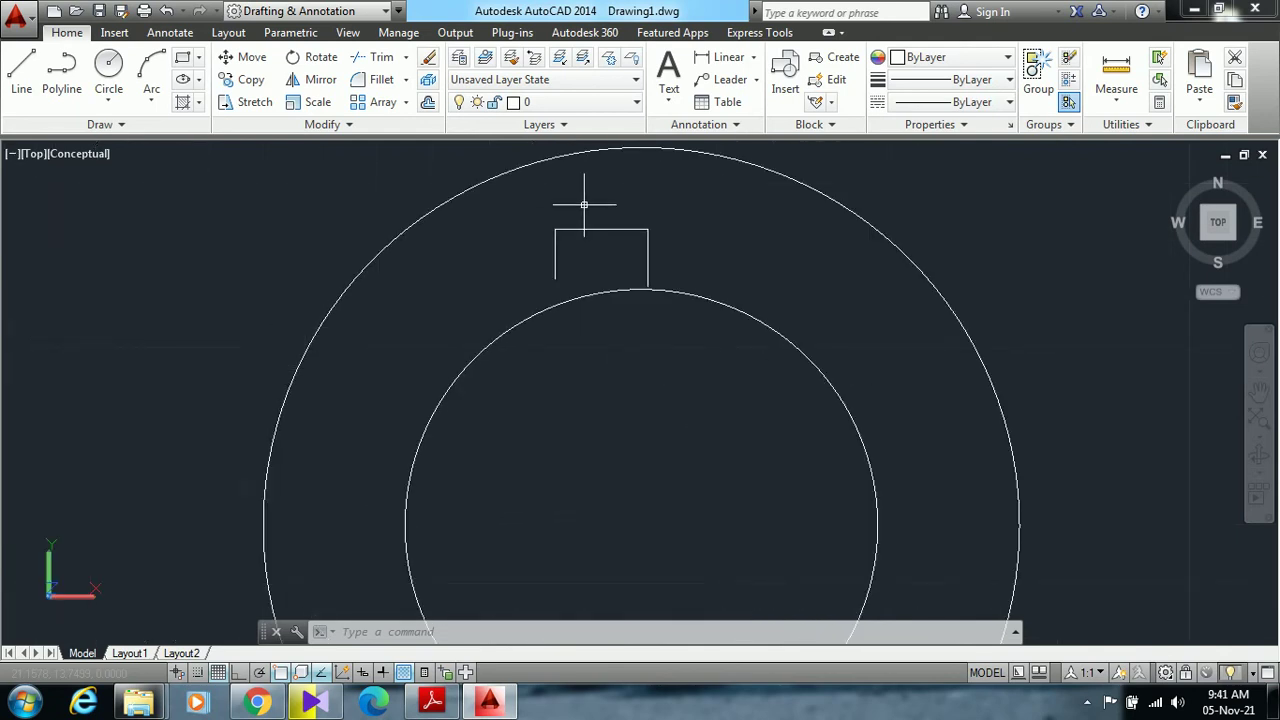
pyautogui.click(245, 57)
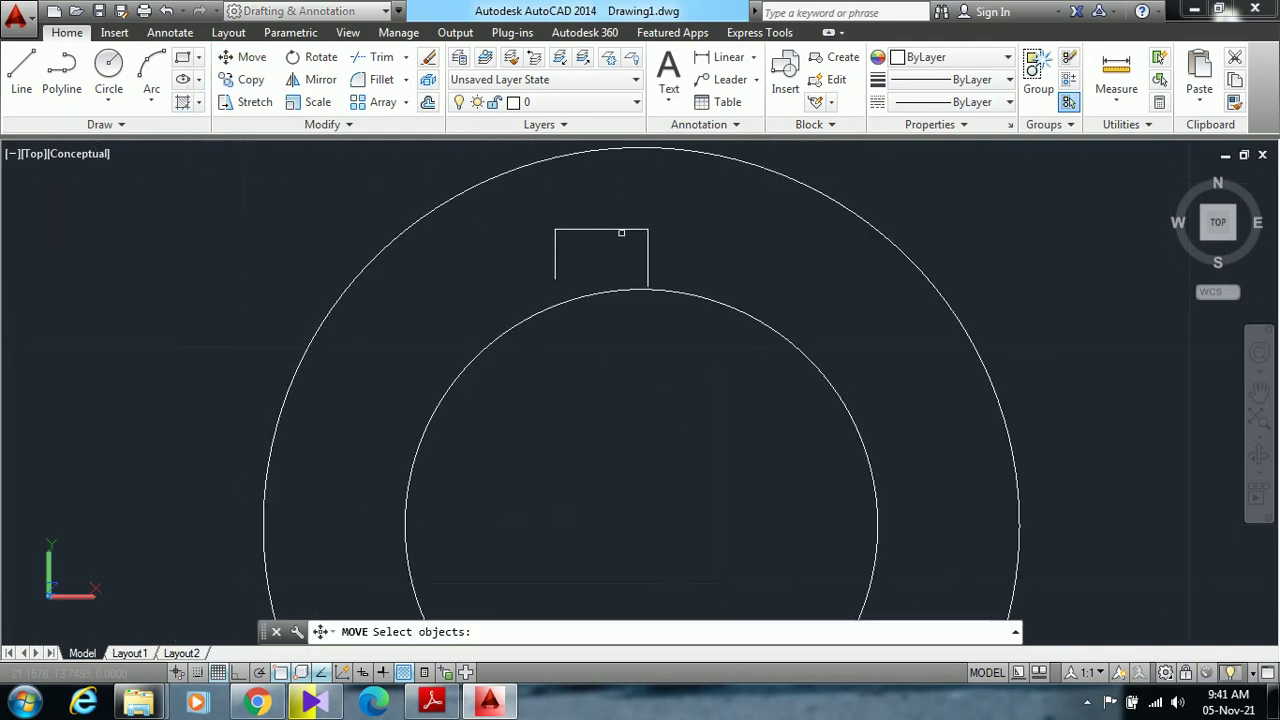
pyautogui.click(682, 246)
pyautogui.click(545, 222)
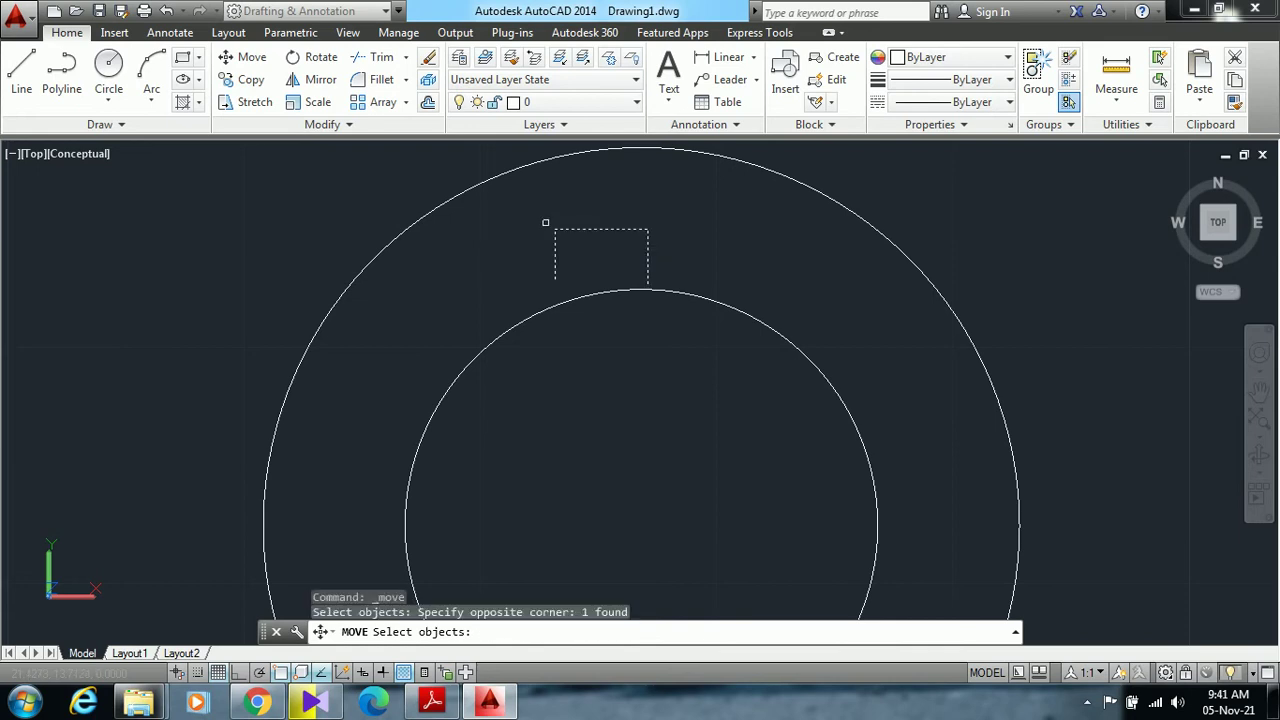
pyautogui.click(594, 229)
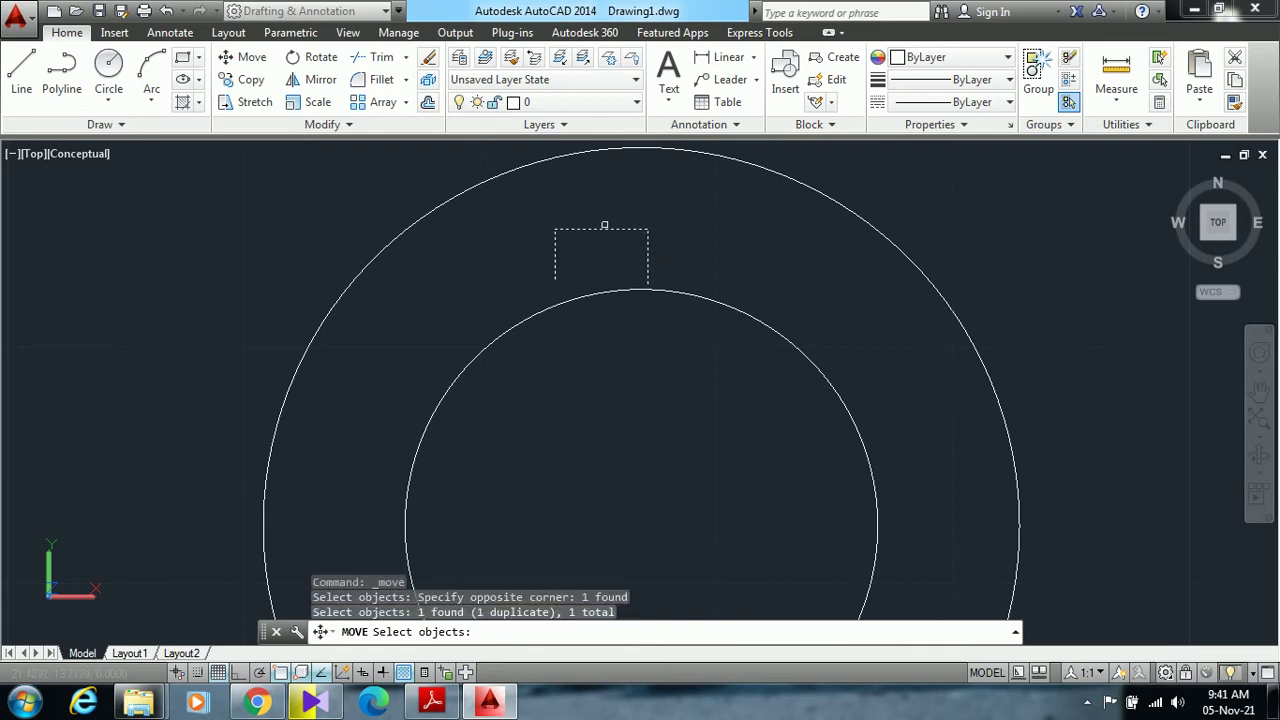
pyautogui.click(670, 244)
pyautogui.click(518, 219)
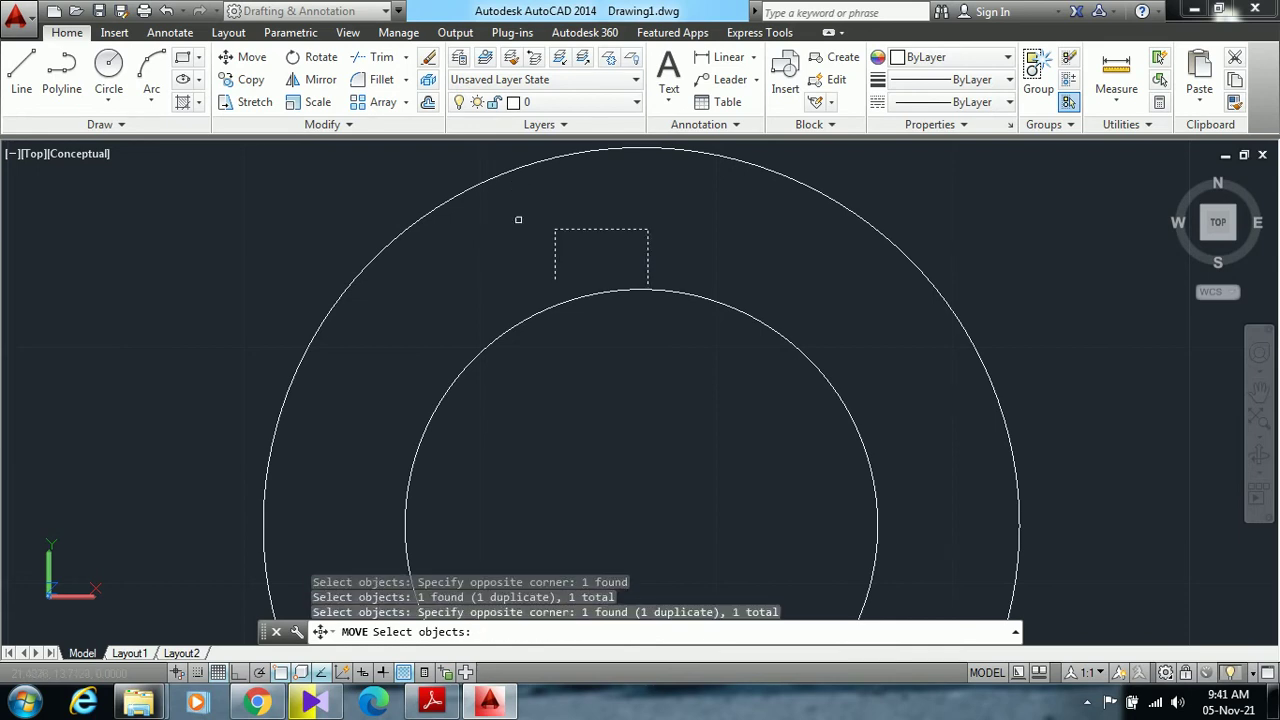
pyautogui.press('Escape')
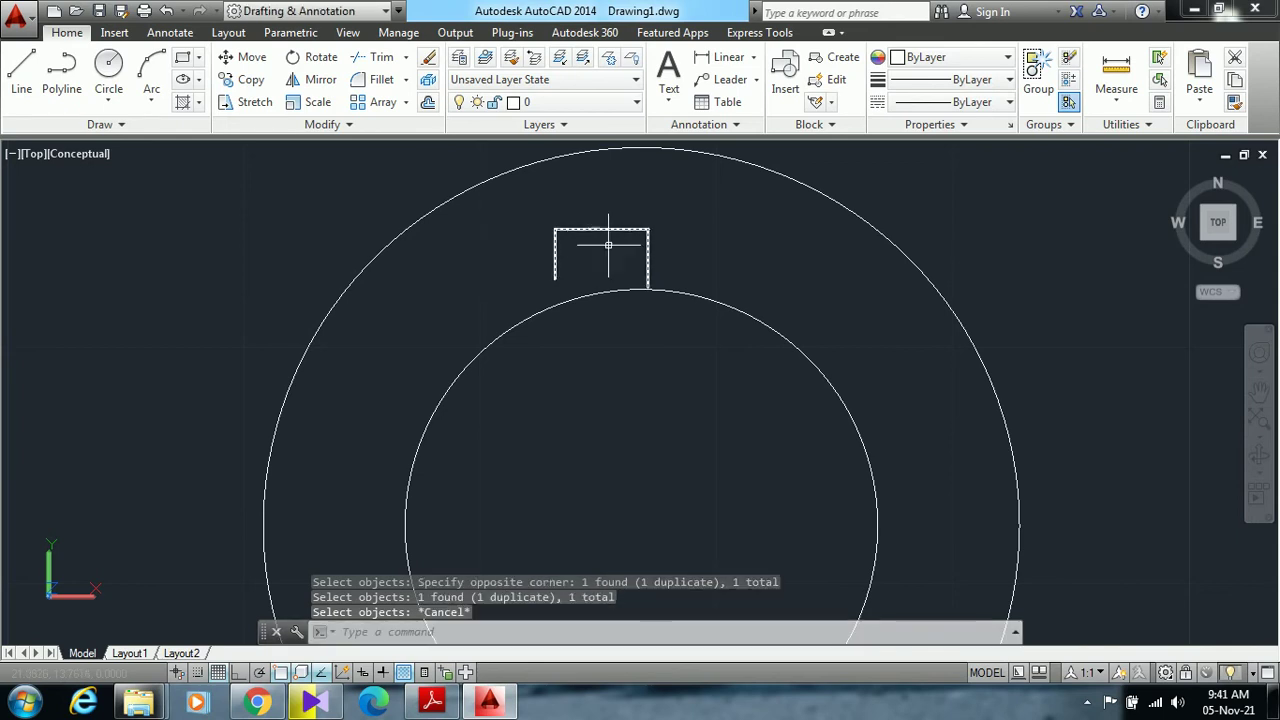
# Move the three-sided polyline to the right from its upper right corner, so it straddles the top of the inner circle
pyautogui.click(680, 254)
pyautogui.click(528, 214)
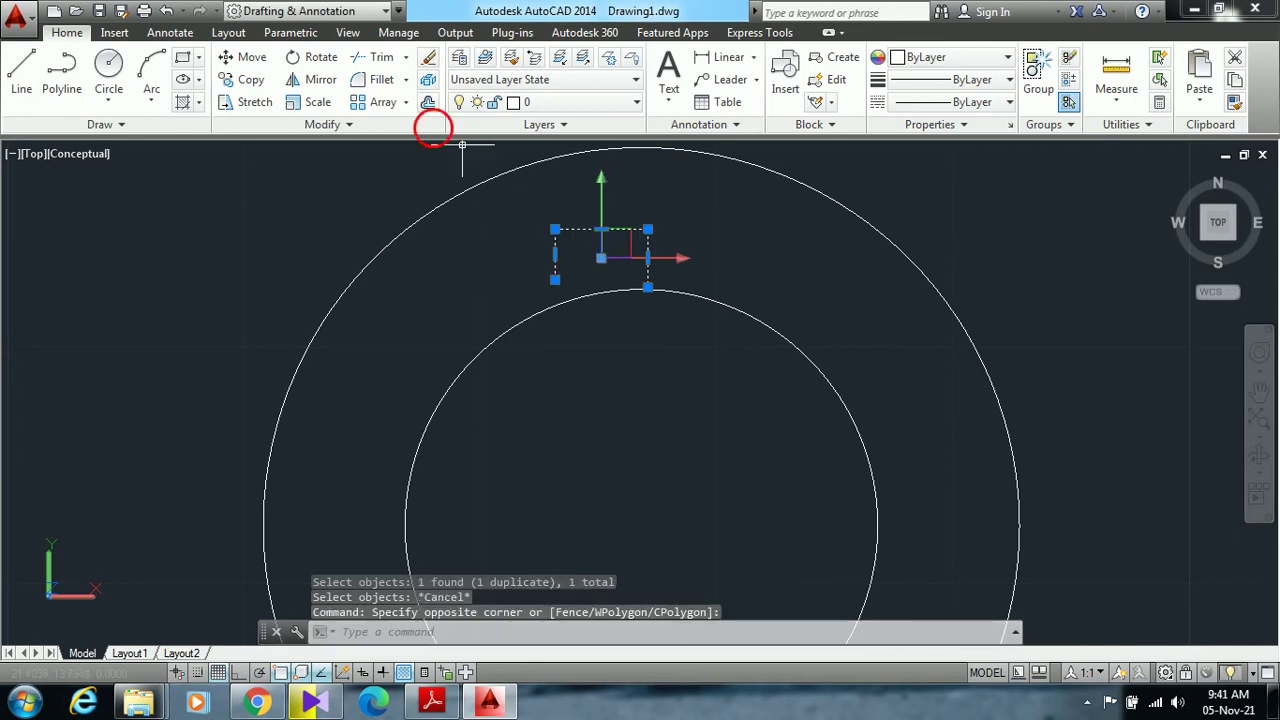
pyautogui.click(252, 59)
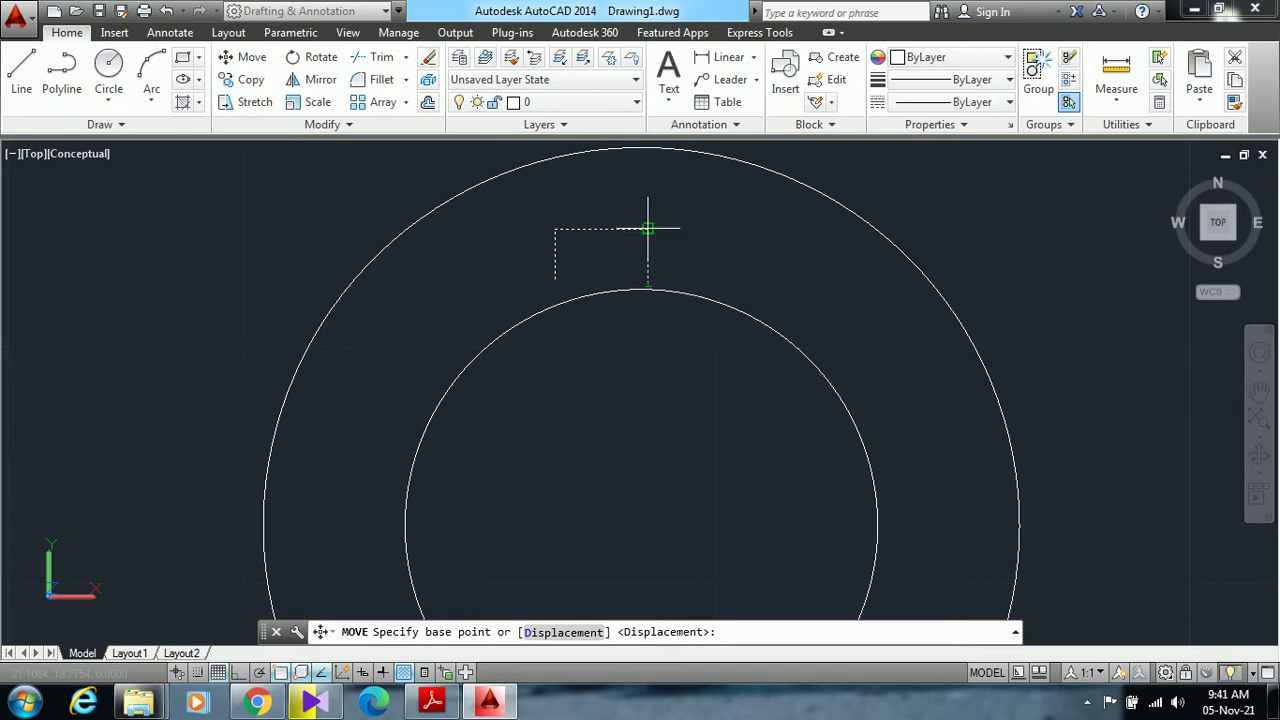
pyautogui.click(648, 229)
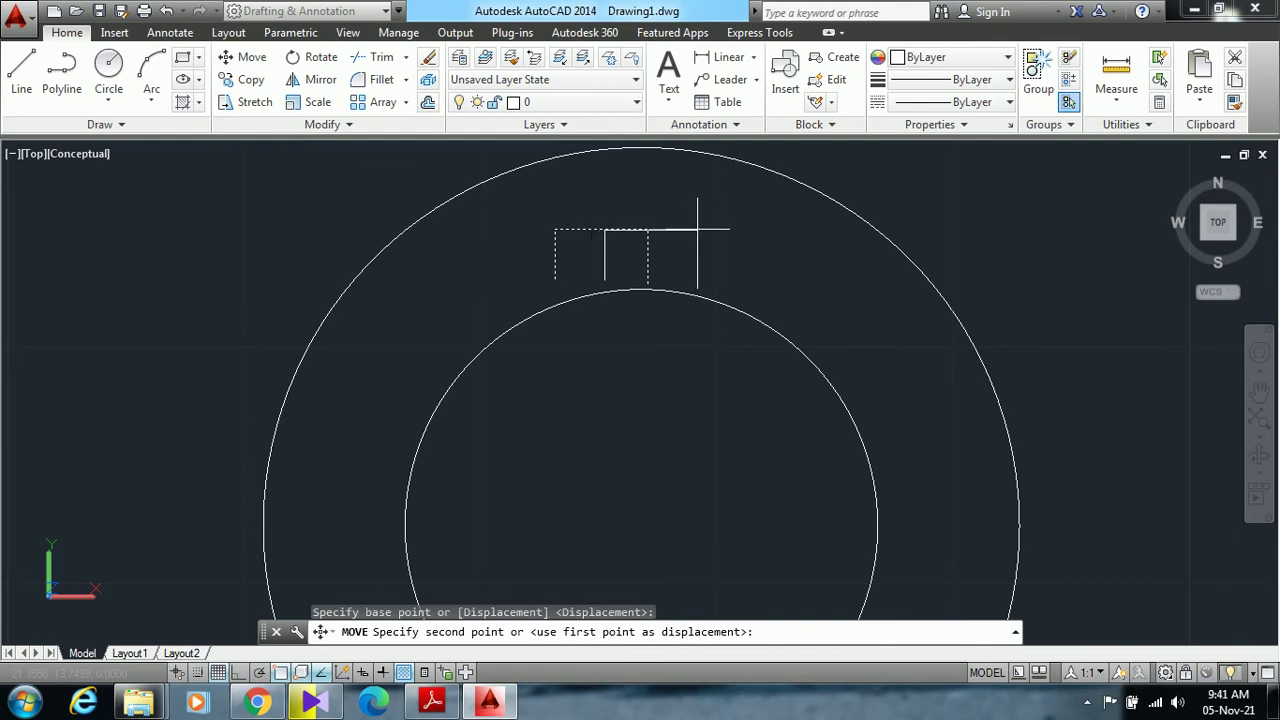
pyautogui.click(698, 229)
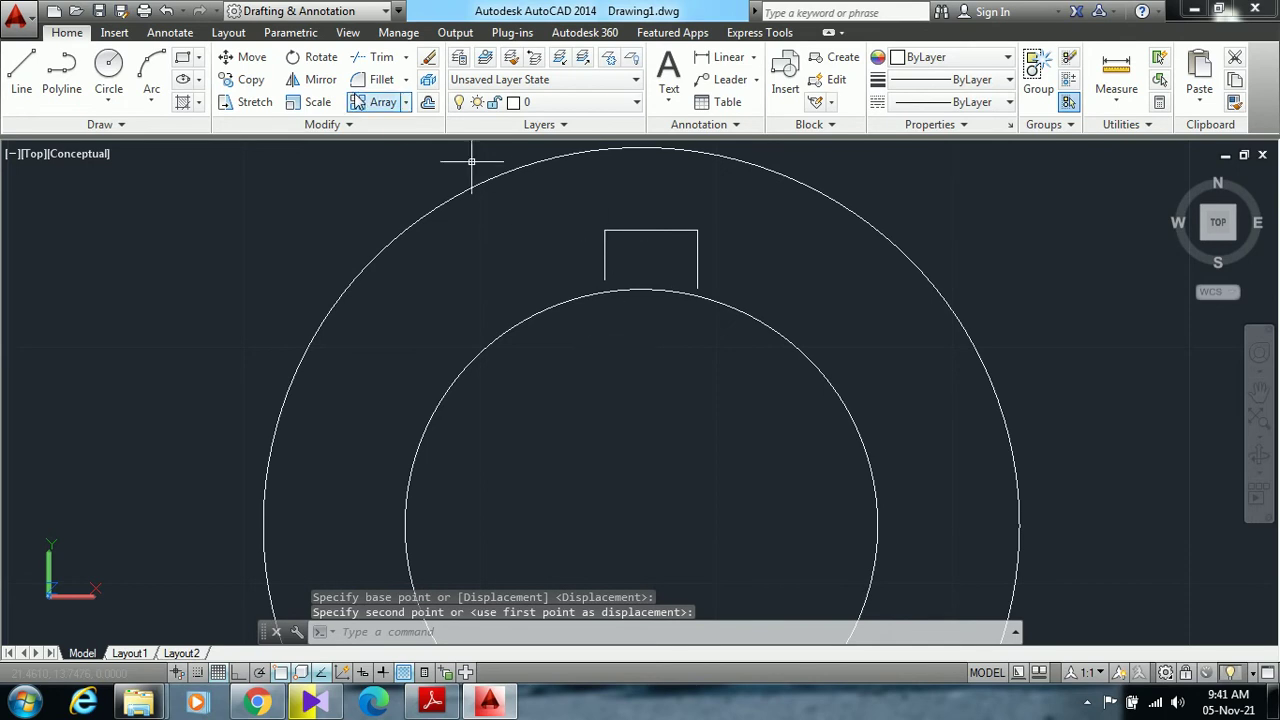
# Move the three-sided polyline down from its left leg's lower end until that end lies on the inner circle
pyautogui.click(734, 243)
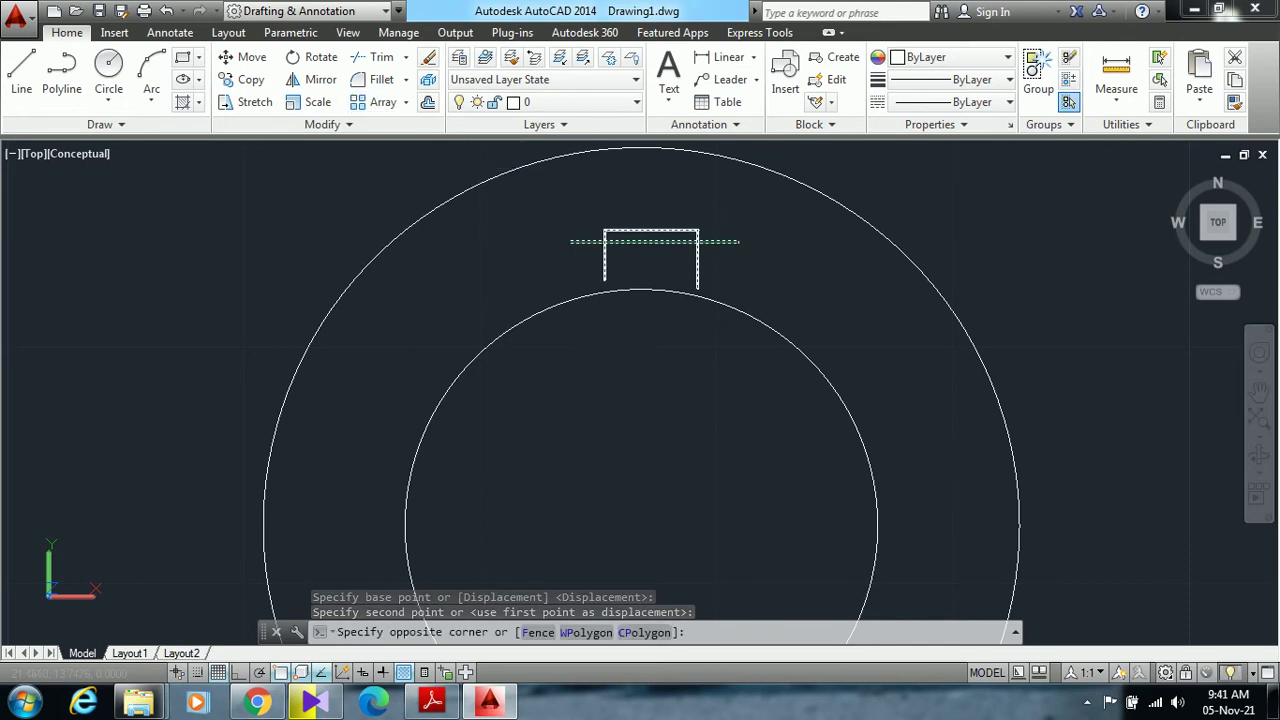
pyautogui.click(570, 241)
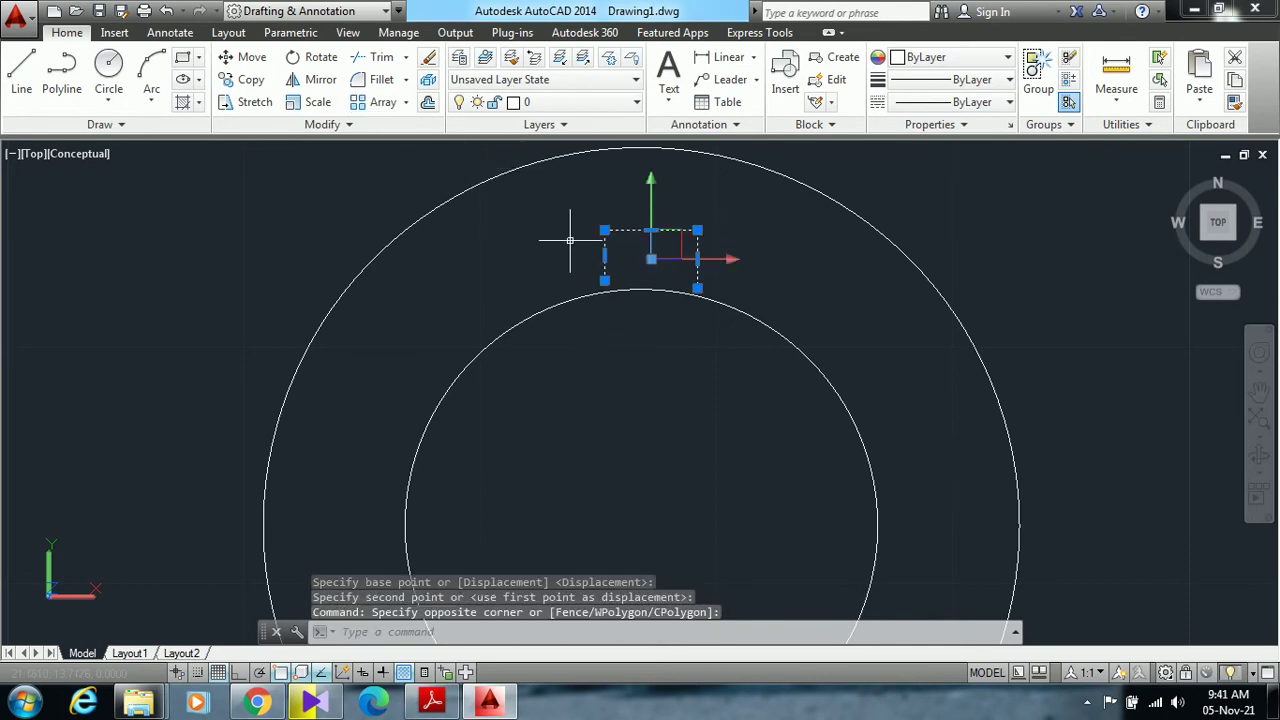
pyautogui.click(248, 57)
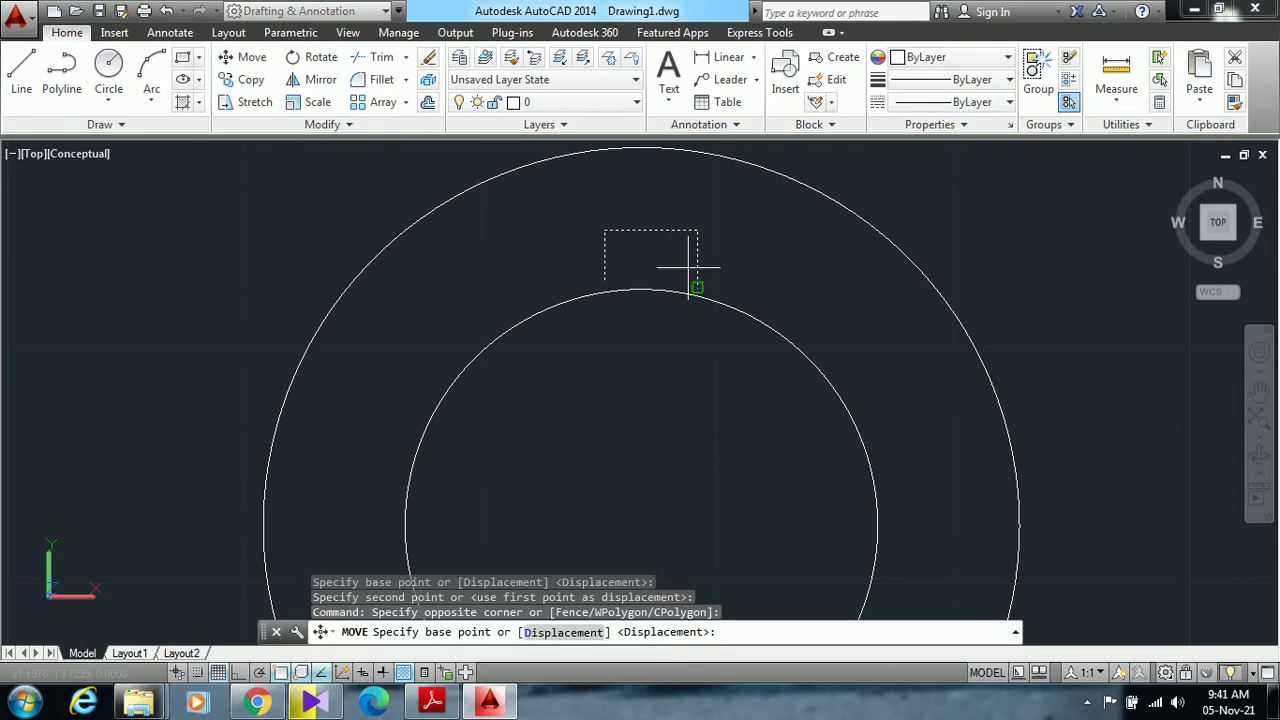
pyautogui.click(604, 281)
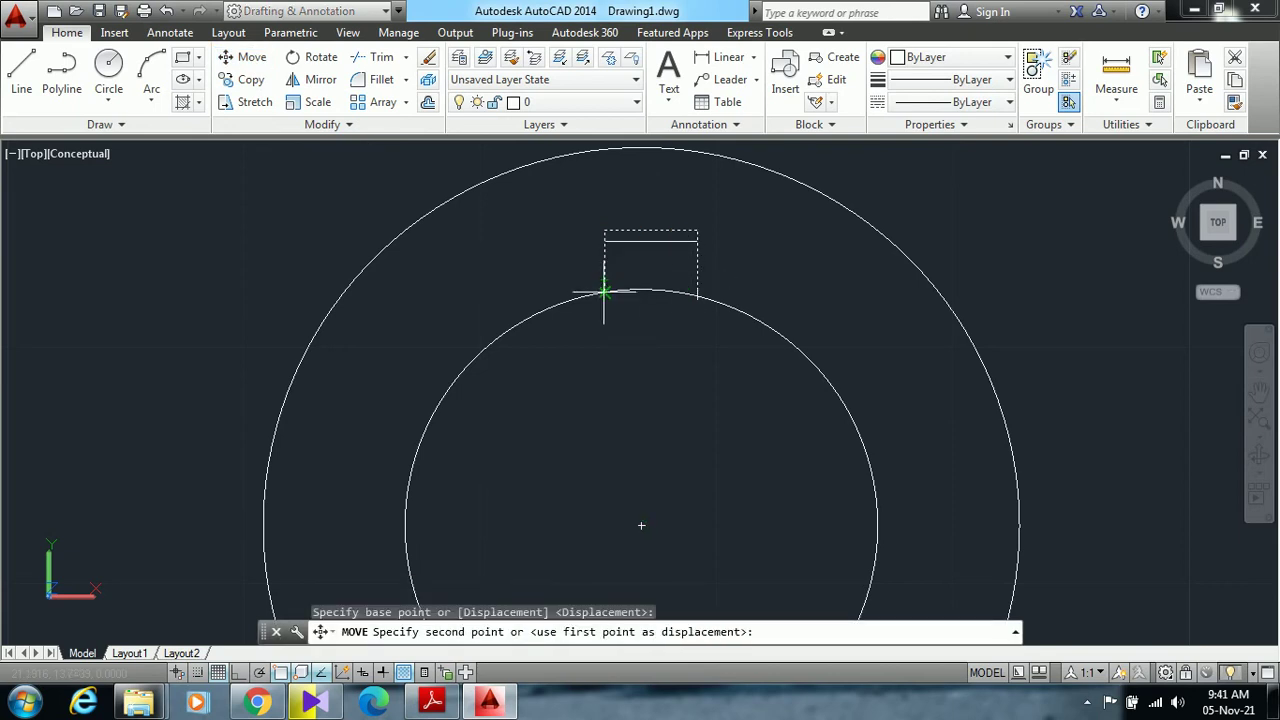
pyautogui.click(604, 291)
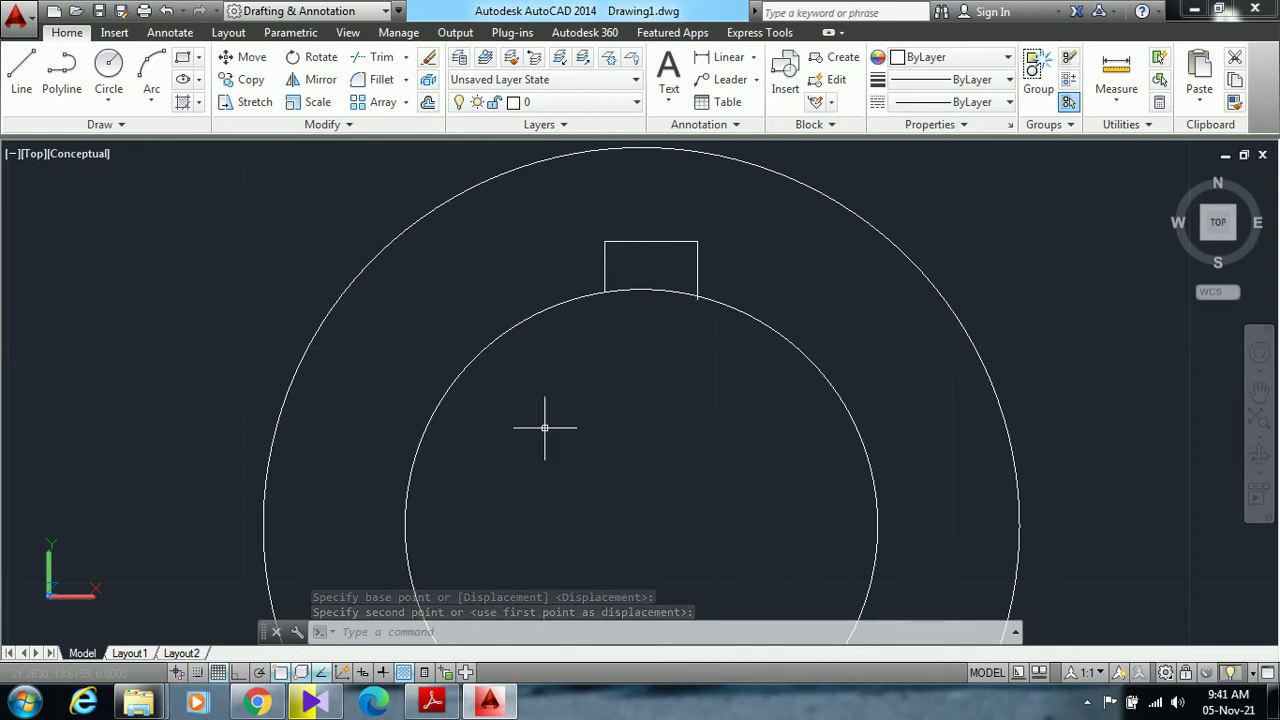
pyautogui.press('Escape')
# Trim away the inner circle's arc between the two legs of the keyway so the bore and keyway form one opening
pyautogui.click(376, 60)
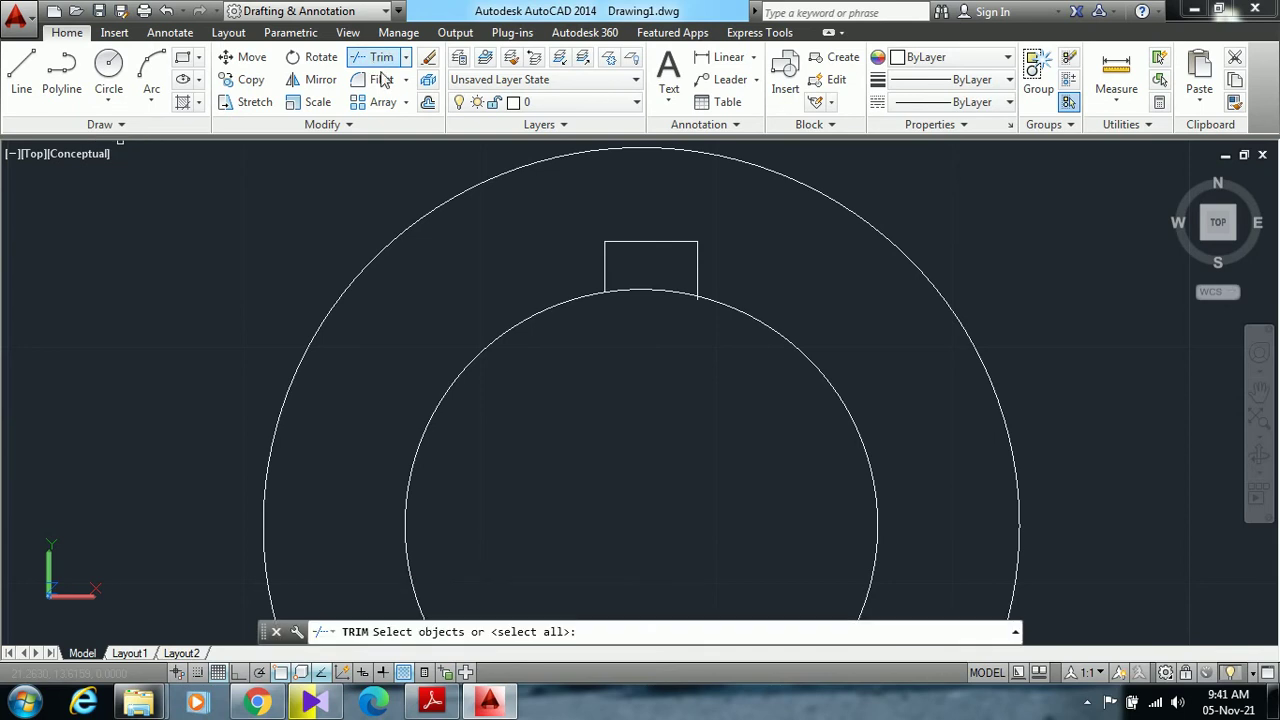
pyautogui.press('Return')
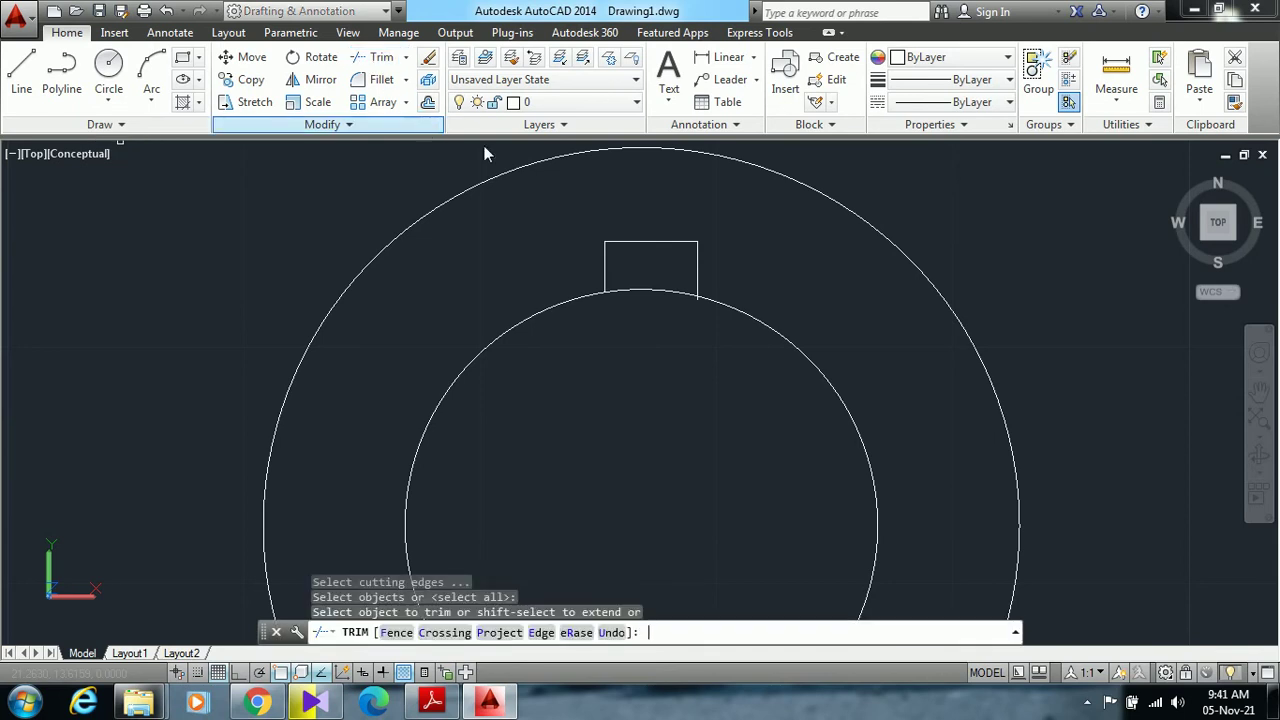
pyautogui.click(649, 295)
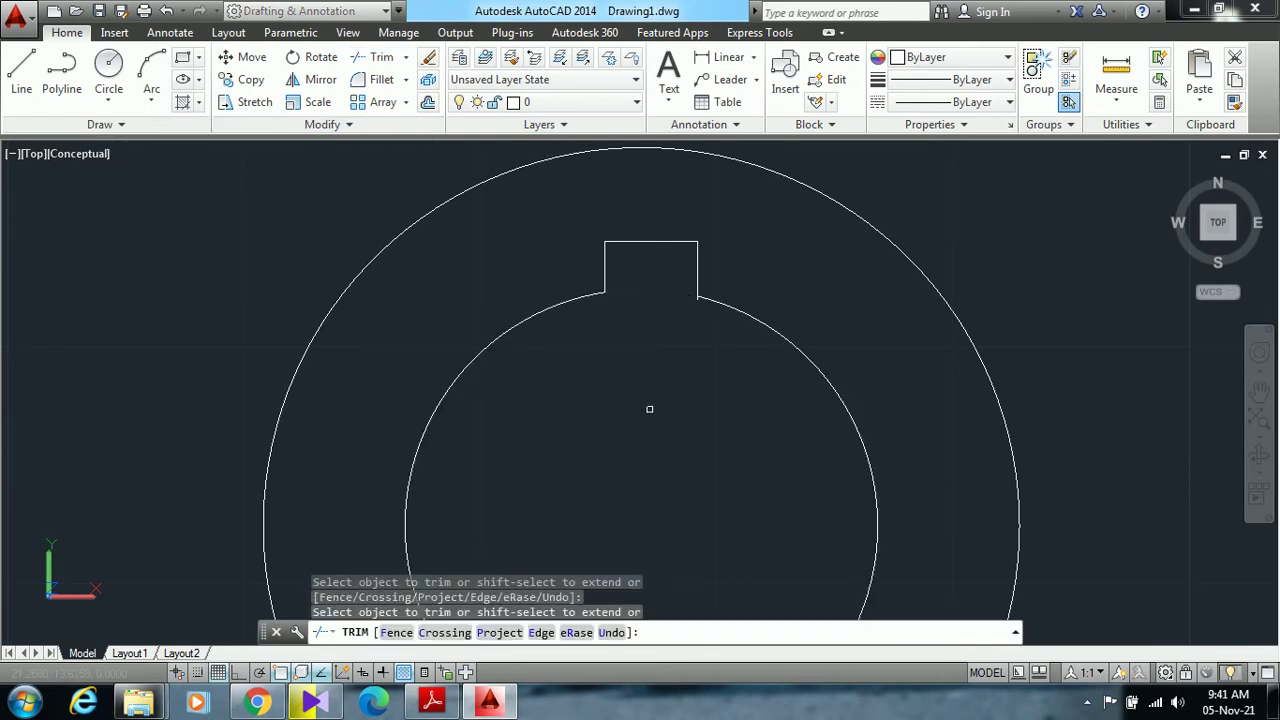
pyautogui.scroll(-2, 649, 409)
pyautogui.scroll(-6, 791, 420)
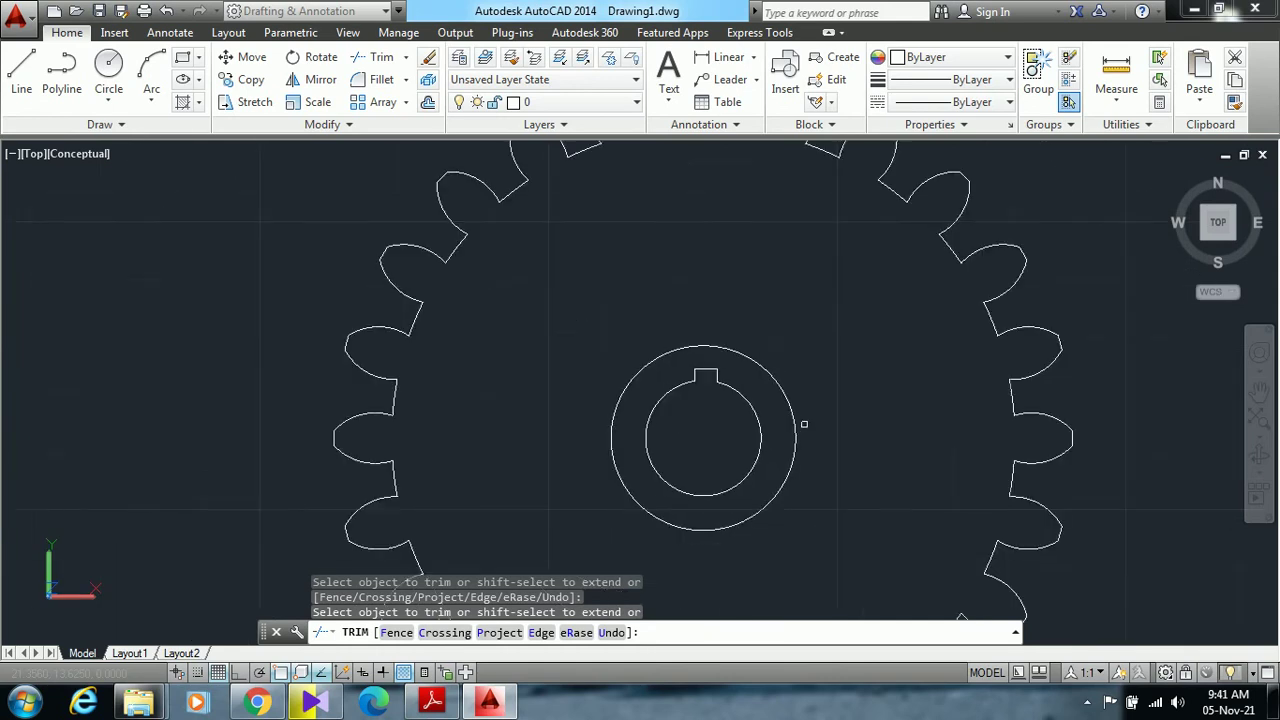
pyautogui.press('Escape')
pyautogui.click(580, 420)
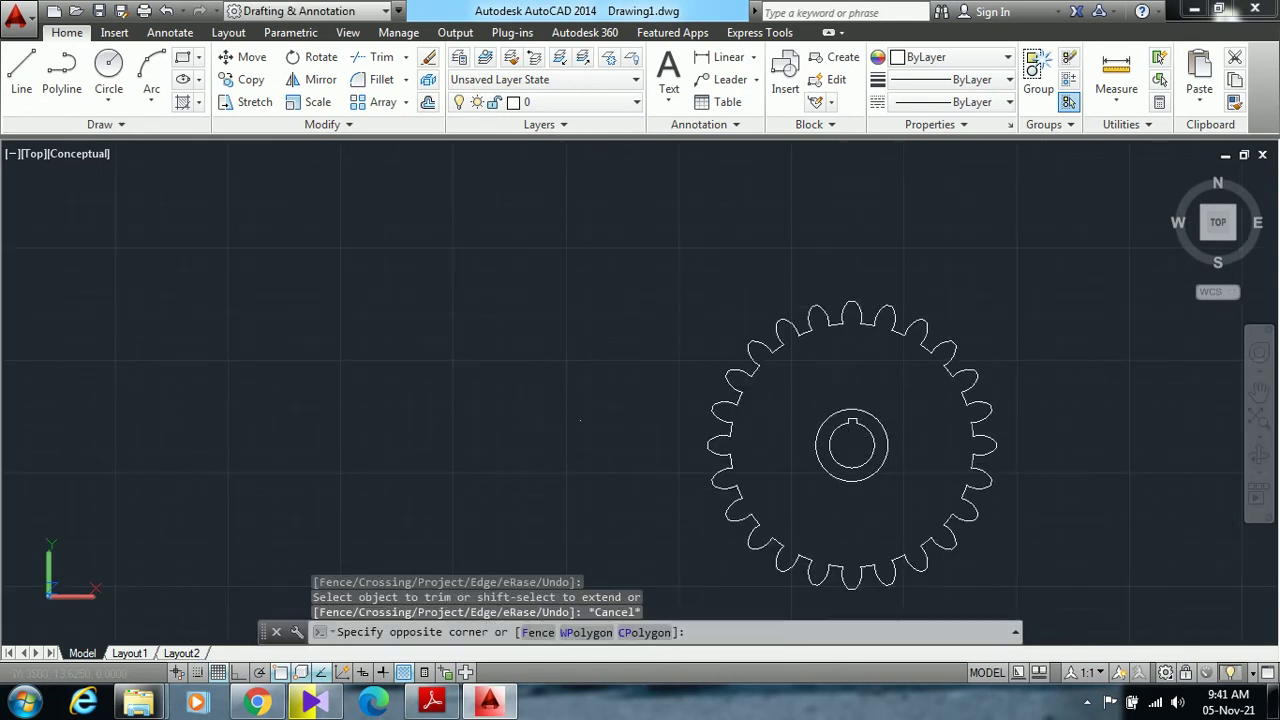
pyautogui.press('Escape')
# Switch the workspace to 3D Basics and apply the Conceptual visual style to a tilted view of the gear
pyautogui.moveTo(629, 414)
pyautogui.mouseDown(button='middle')
pyautogui.moveTo(529, 347)
pyautogui.moveTo(348, 325)
pyautogui.mouseUp(button='middle')
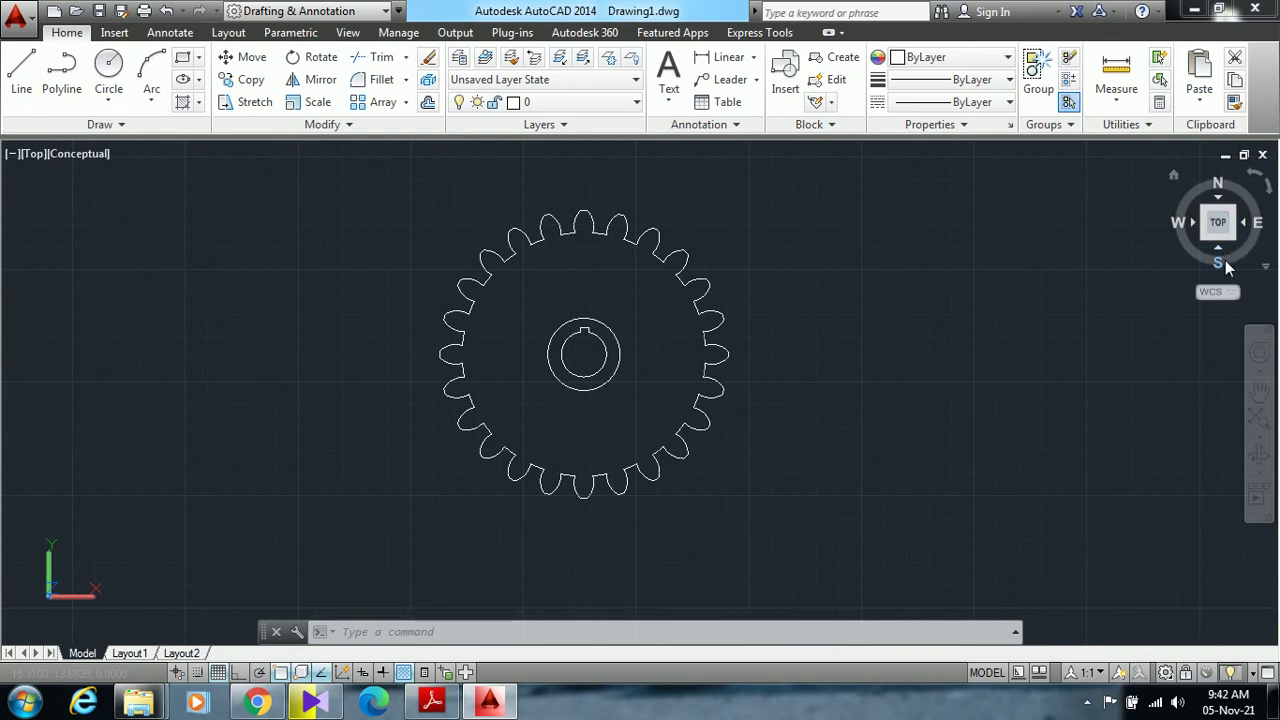
pyautogui.moveTo(1240, 250); pyautogui.dragTo(1255, 172)
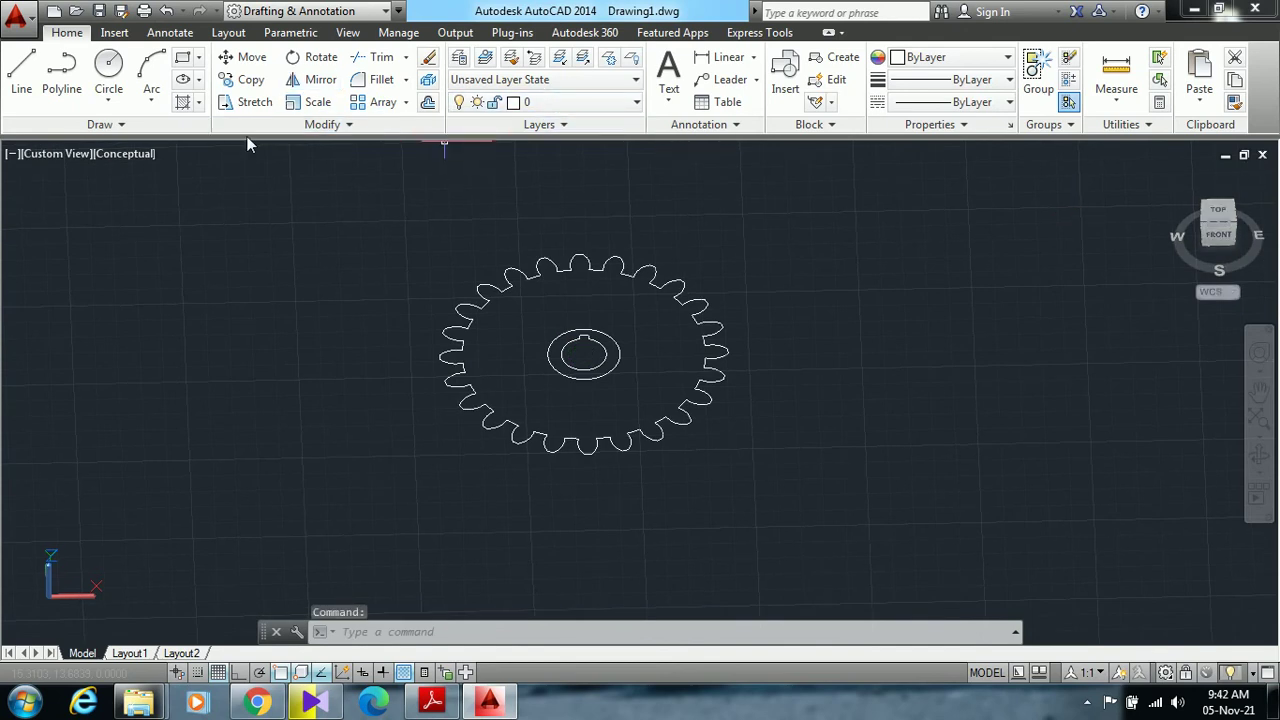
pyautogui.click(386, 11)
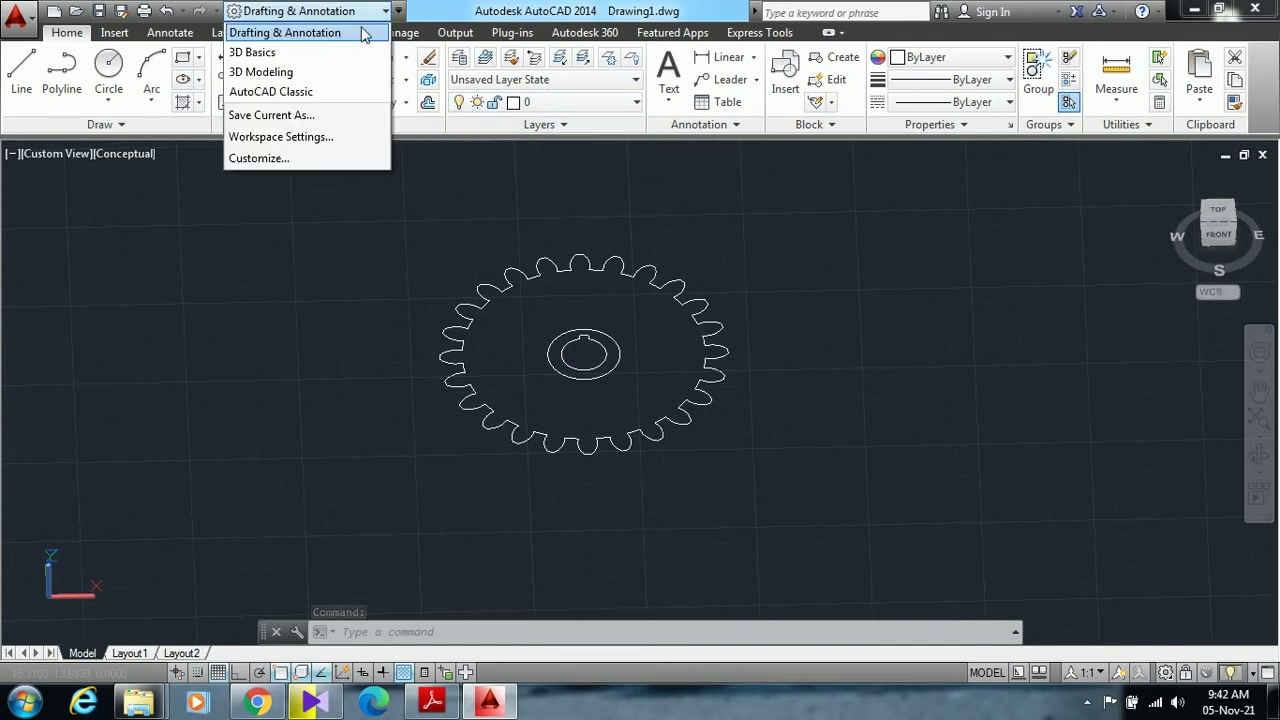
pyautogui.click(300, 52)
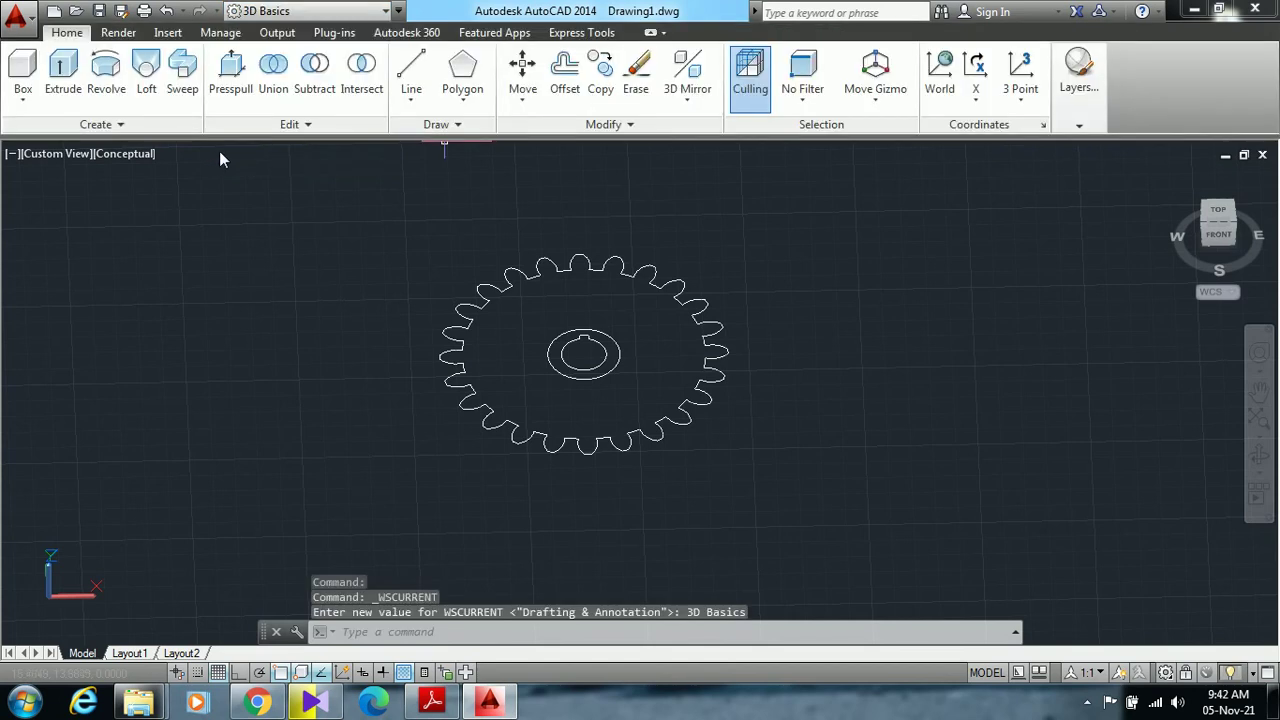
pyautogui.click(125, 156)
pyautogui.click(140, 220)
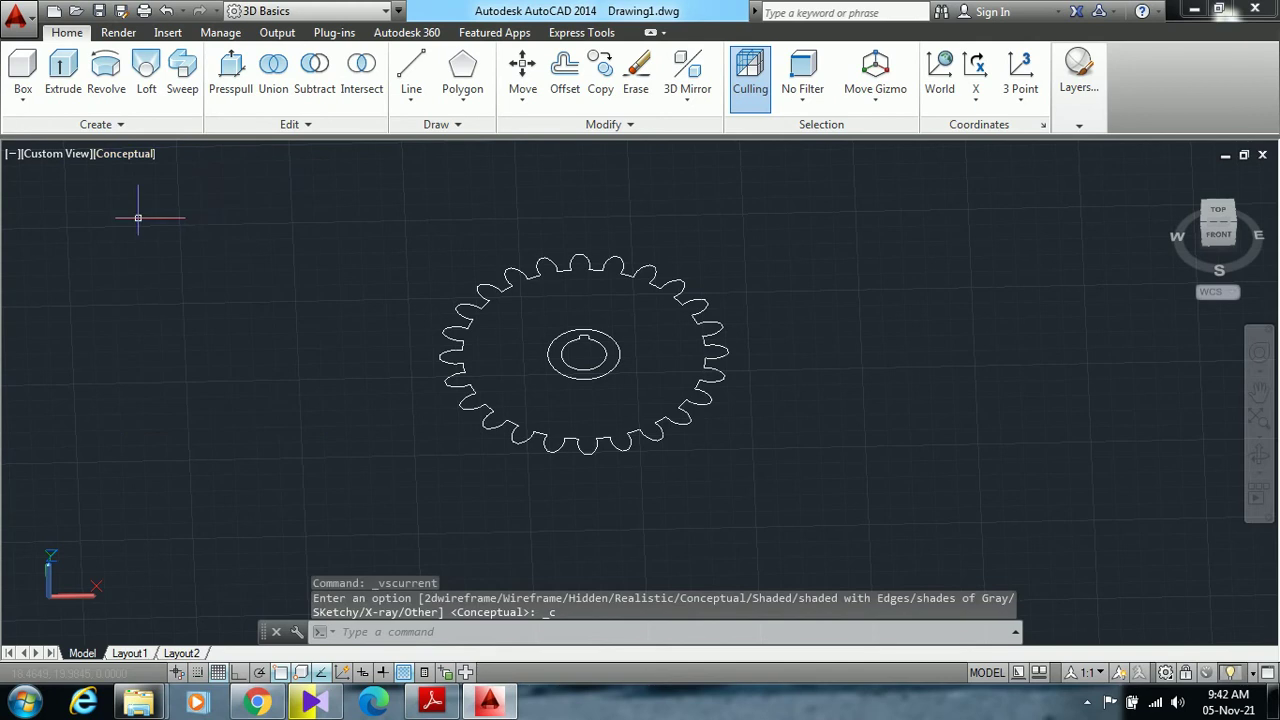
# Try to Presspull the whole hub circle, including the bore, to a height of 1.25
pyautogui.click(231, 68)
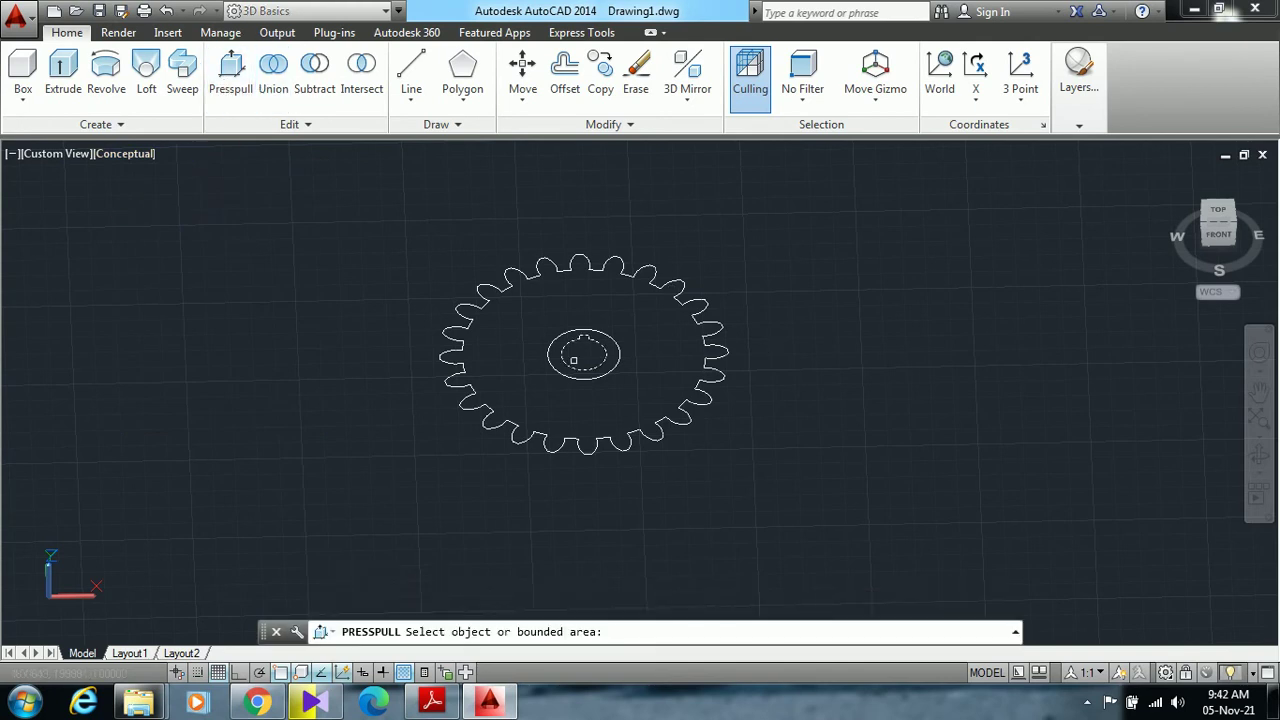
pyautogui.click(583, 354)
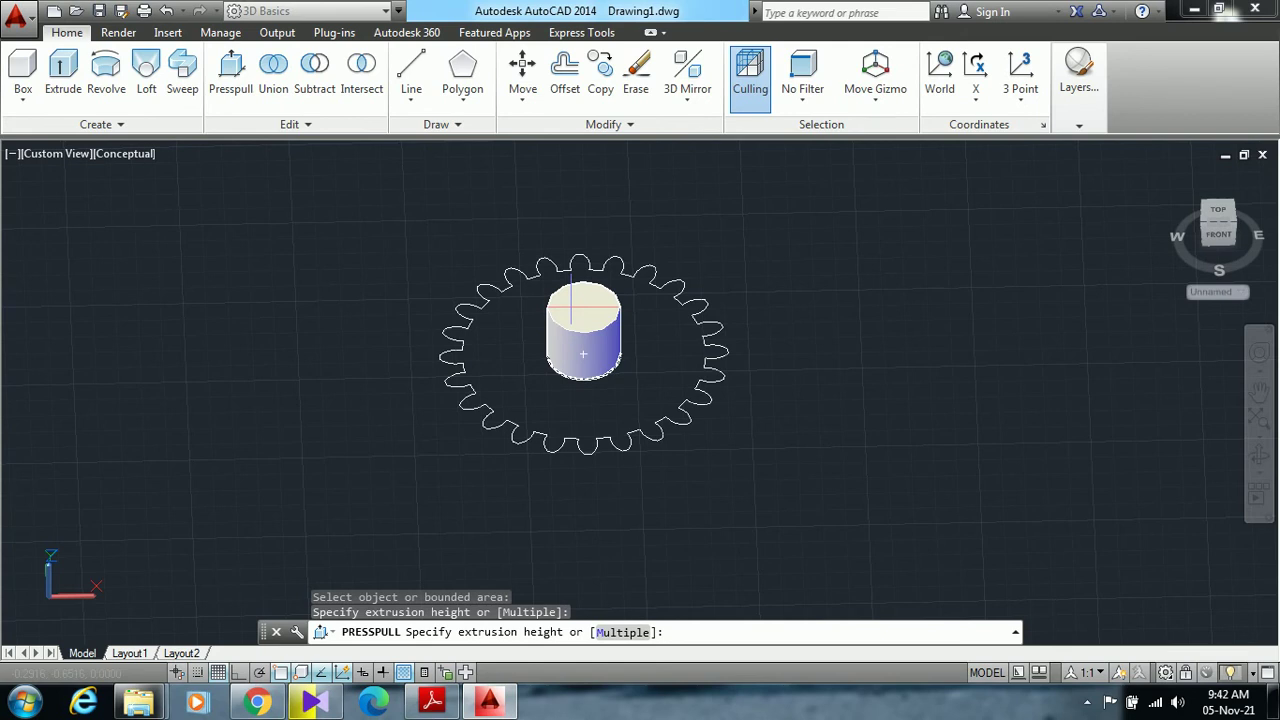
pyautogui.write('.25')
pyautogui.press('Return')
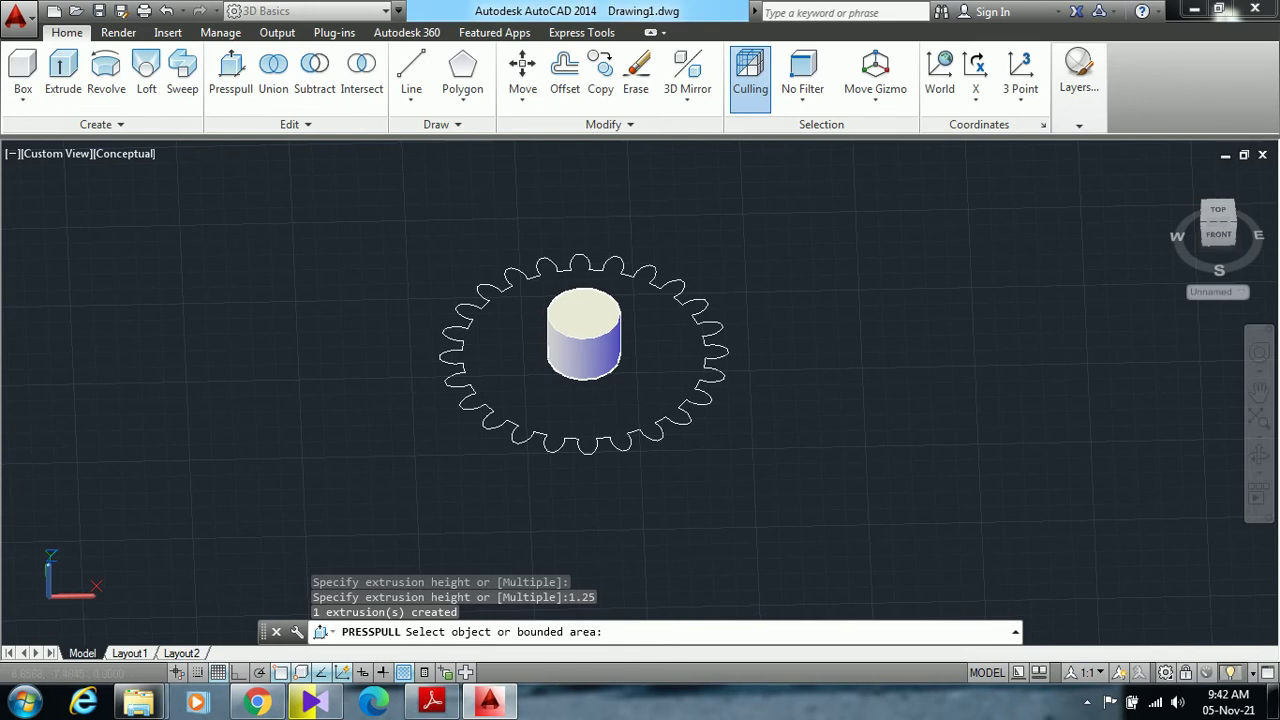
# Try to Presspull the toothed area around the hub to a height of 1.25, and undo the Presspull extrusions
pyautogui.click(668, 290)
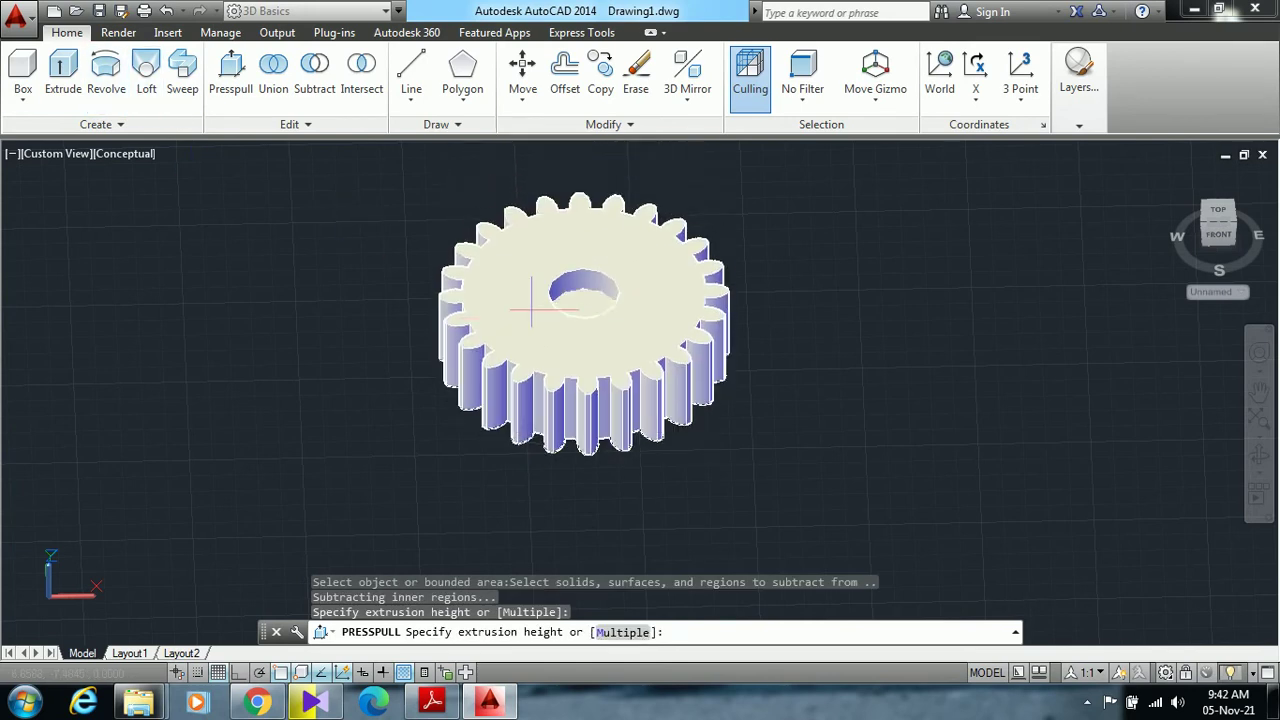
pyautogui.write('1.25')
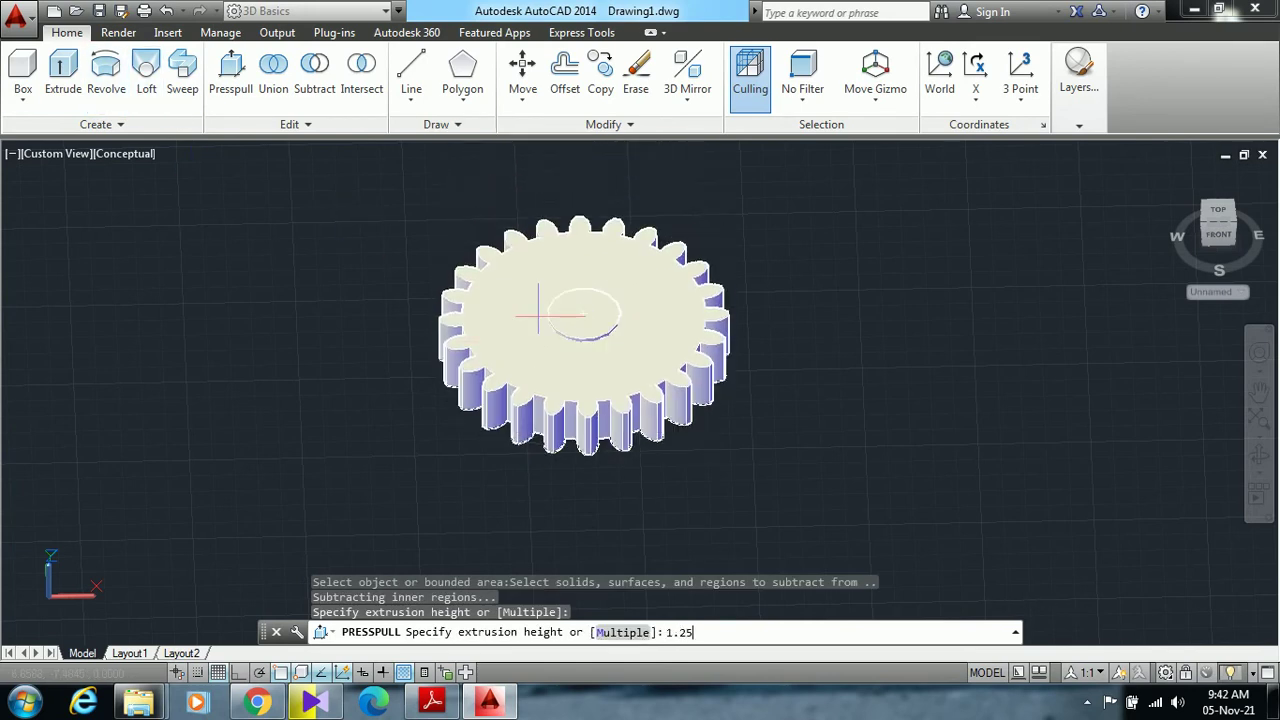
pyautogui.press('Return')
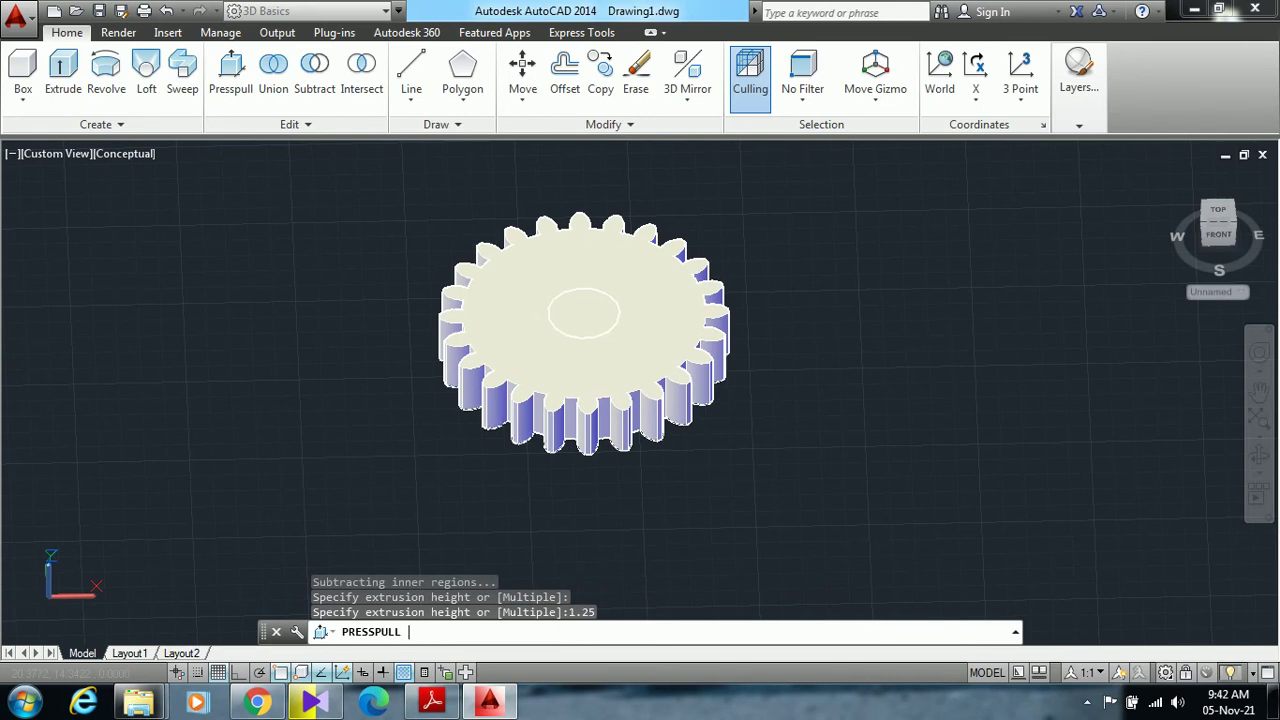
pyautogui.scroll(-2, 1215, 232)
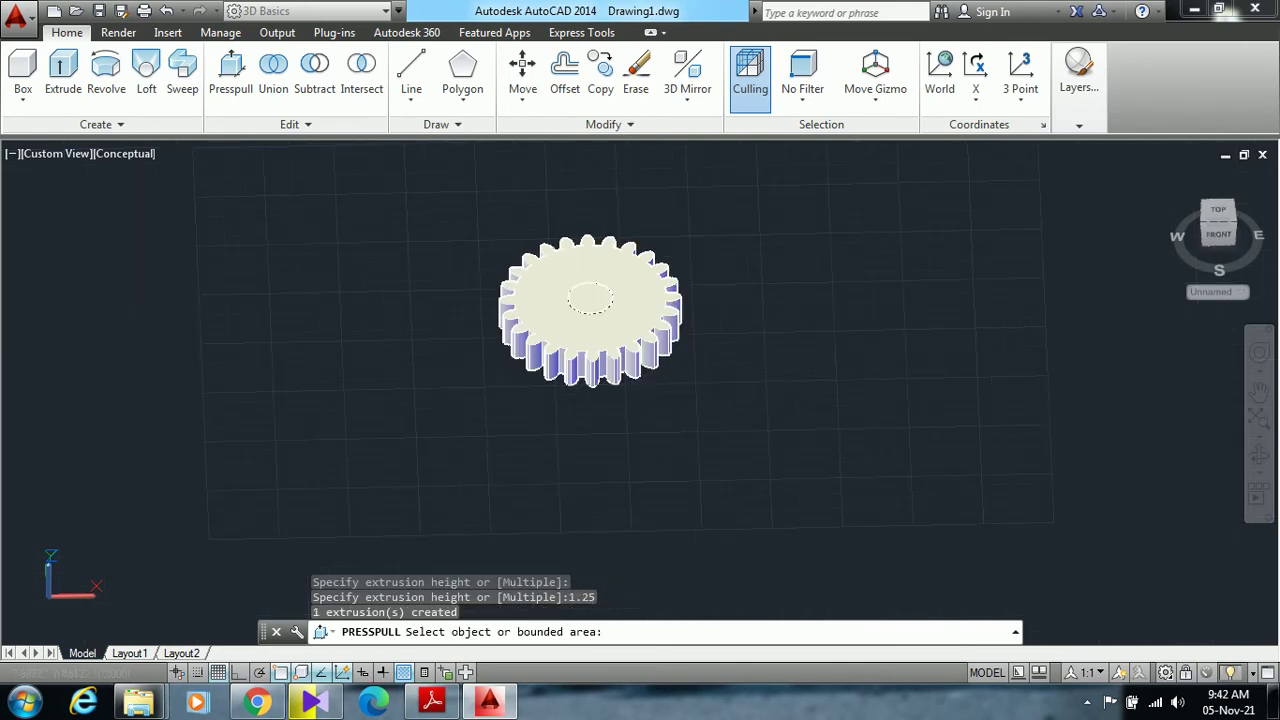
pyautogui.moveTo(1232, 240)
pyautogui.mouseDown()
pyautogui.moveTo(1242, 298)
pyautogui.moveTo(1228, 222)
pyautogui.mouseUp()
pyautogui.click(1228, 222)
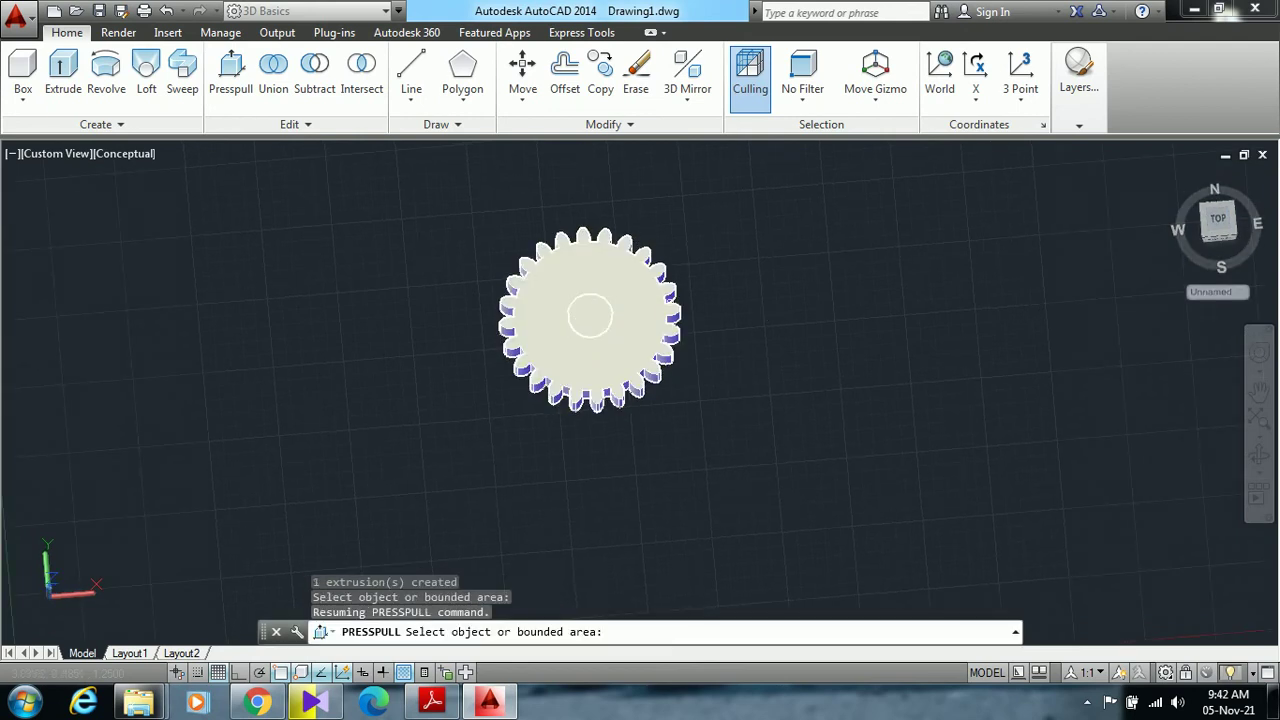
pyautogui.click(166, 10)
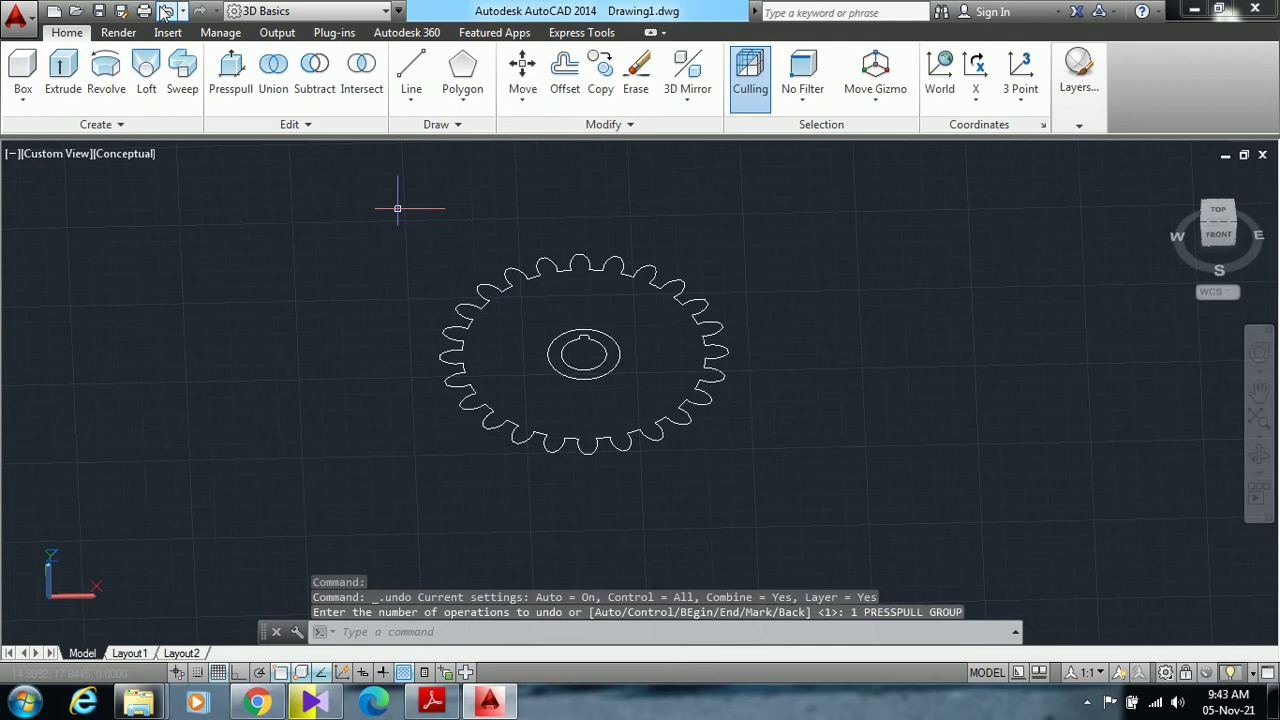
# Presspull the hub ring between the outer hub circle and the keyed bore to a height of 1.25
pyautogui.click(232, 78)
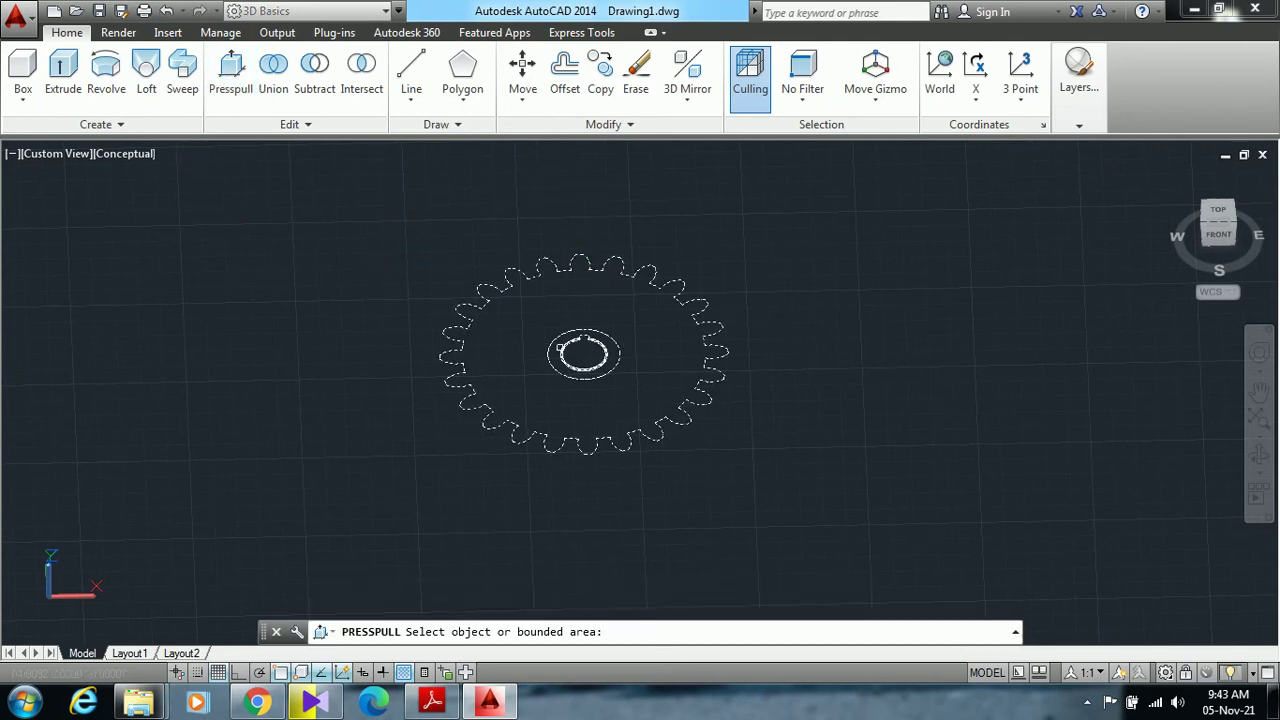
pyautogui.click(558, 352)
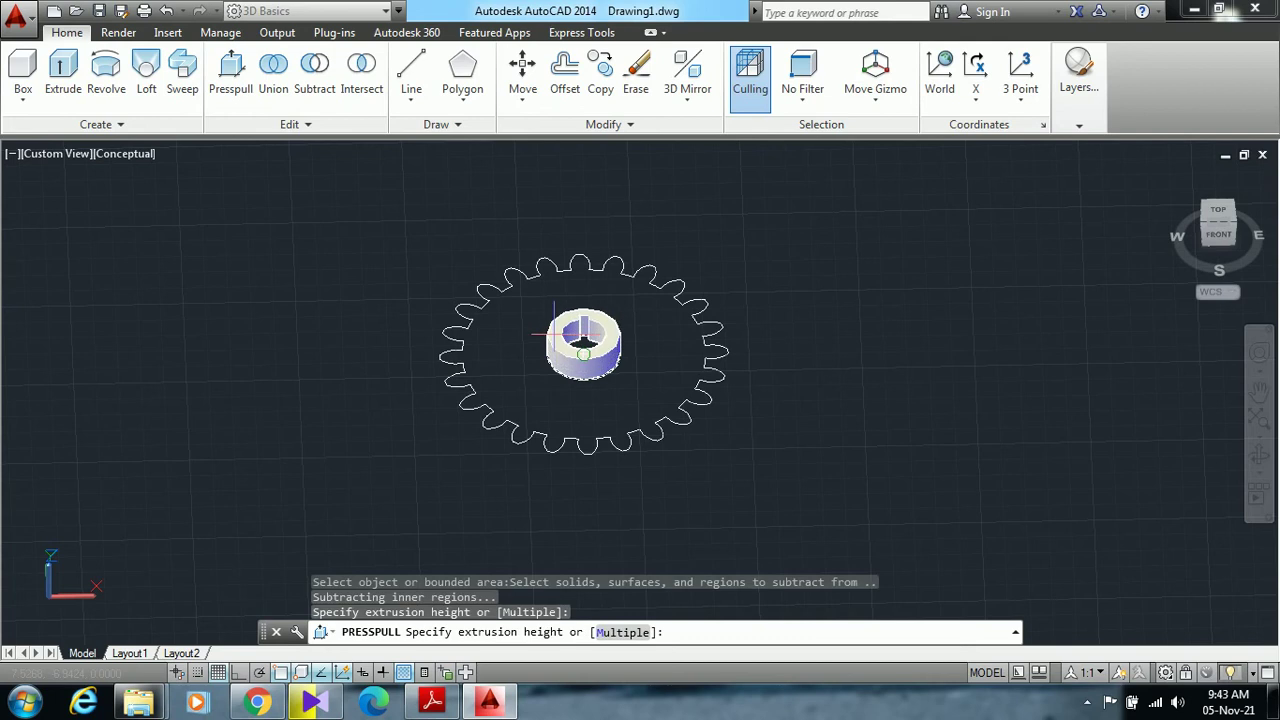
pyautogui.write('1.25')
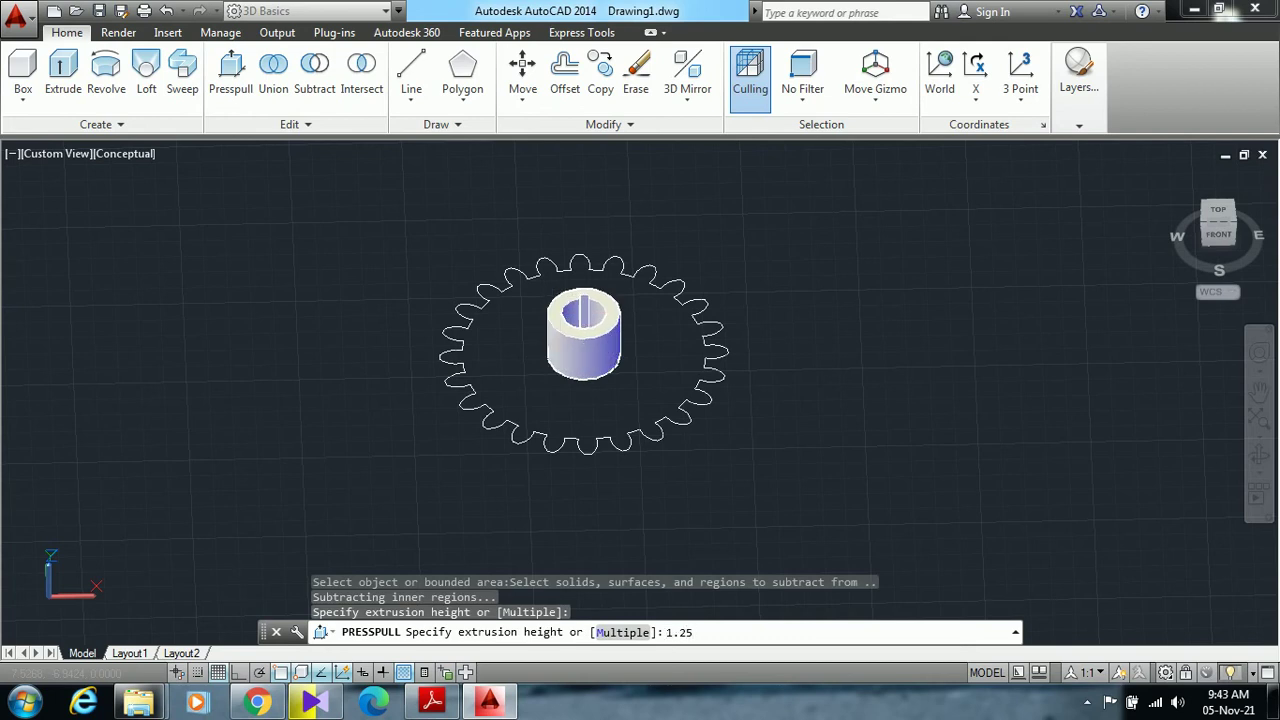
pyautogui.press('Return')
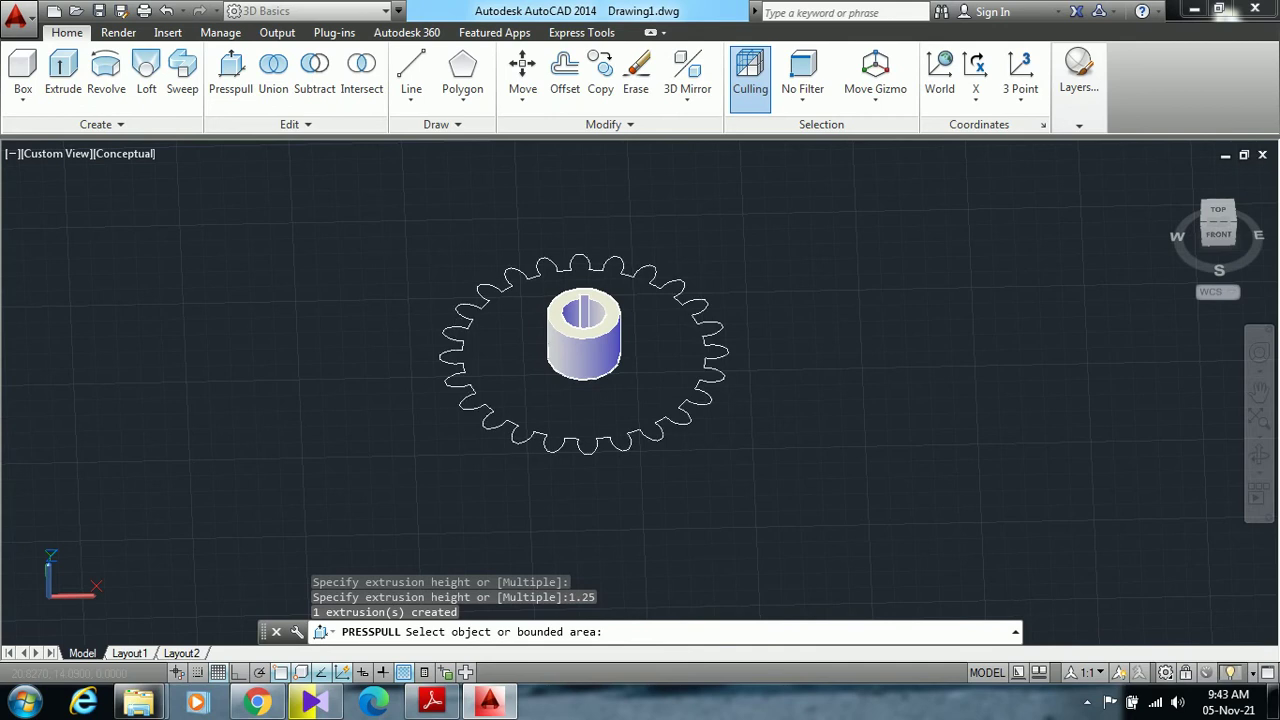
# Presspull the toothed gear body around the hub ring to a height of 1.25
pyautogui.click(509, 286)
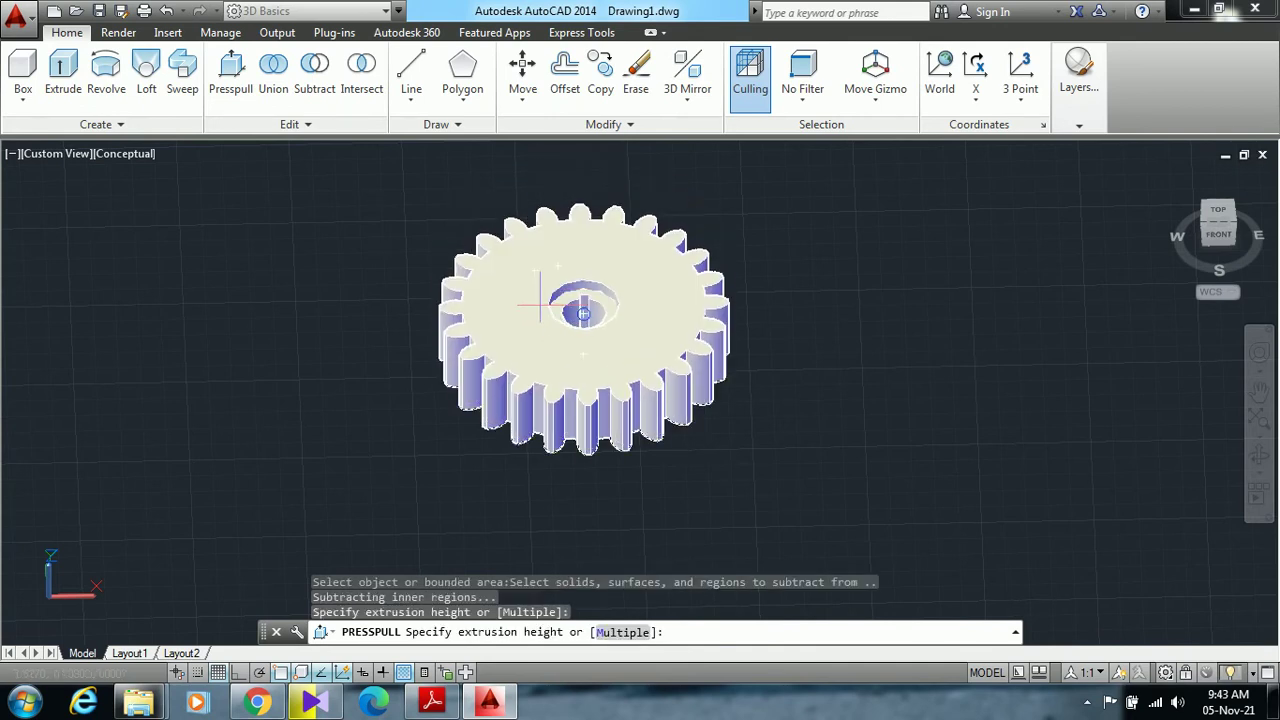
pyautogui.write('1.25')
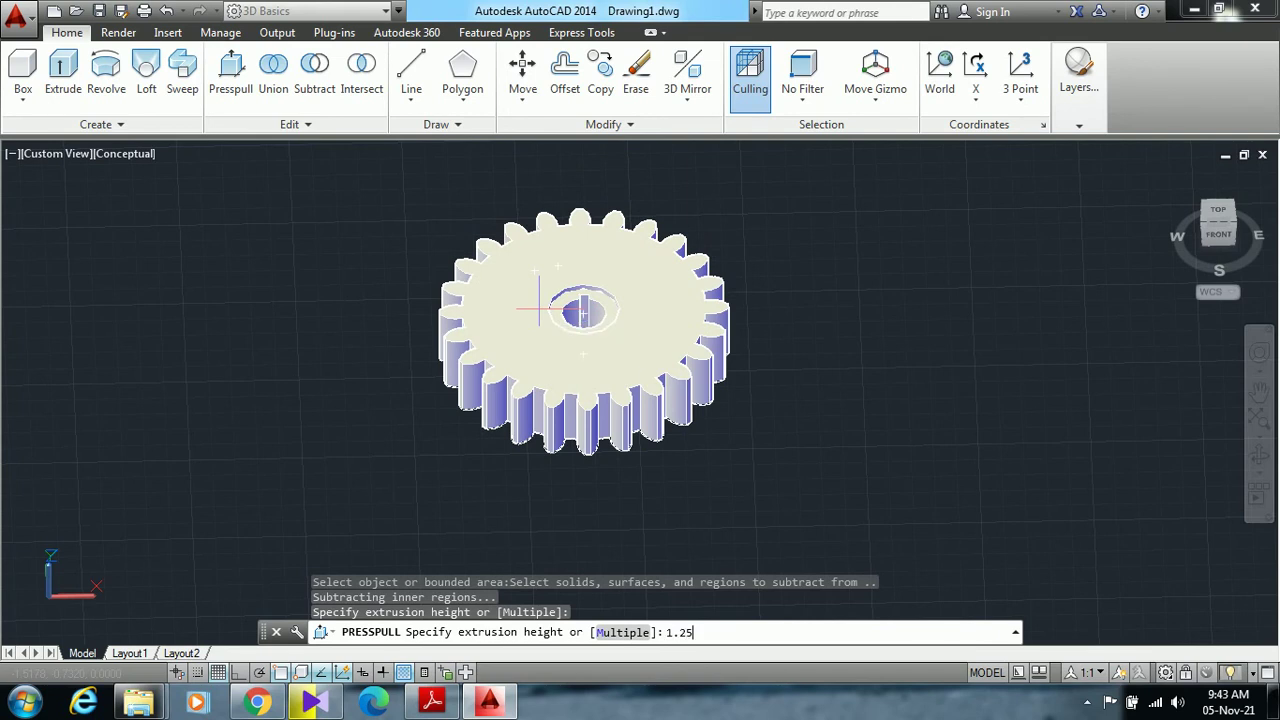
pyautogui.press('Return')
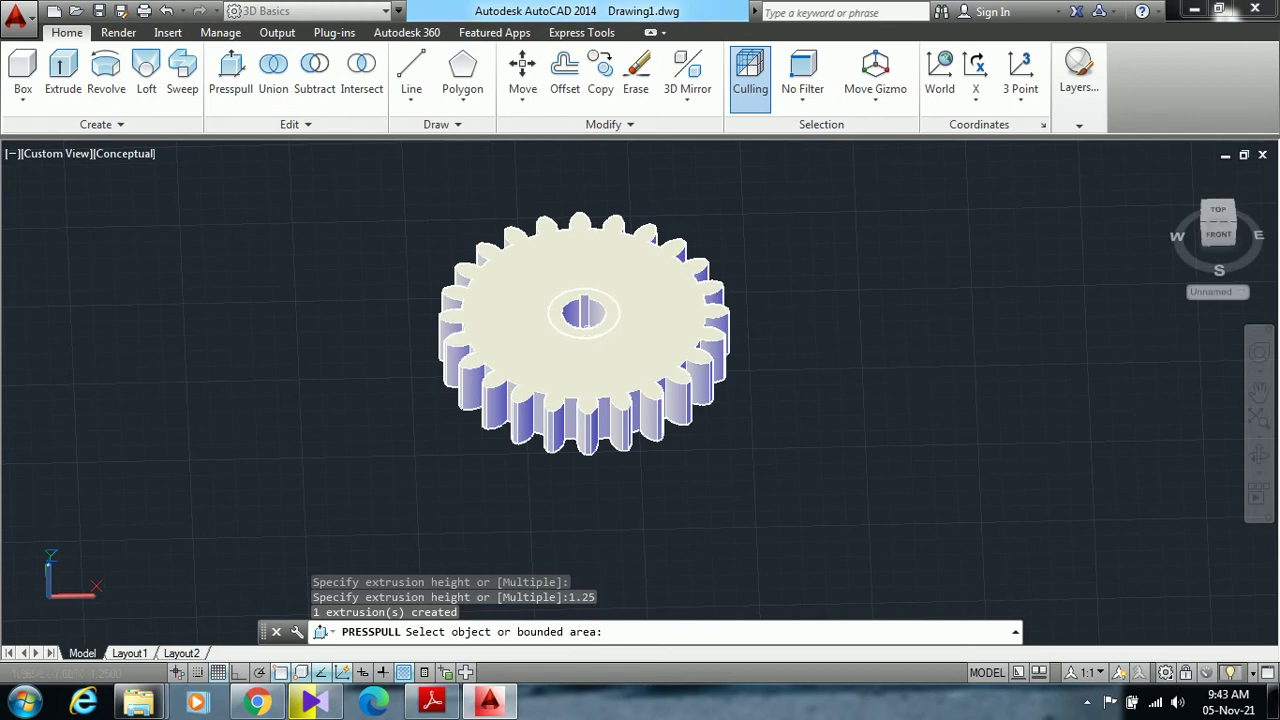
# Presspull the hub ring around the keyed bore with an extrusion height of .25
pyautogui.click(585, 308)
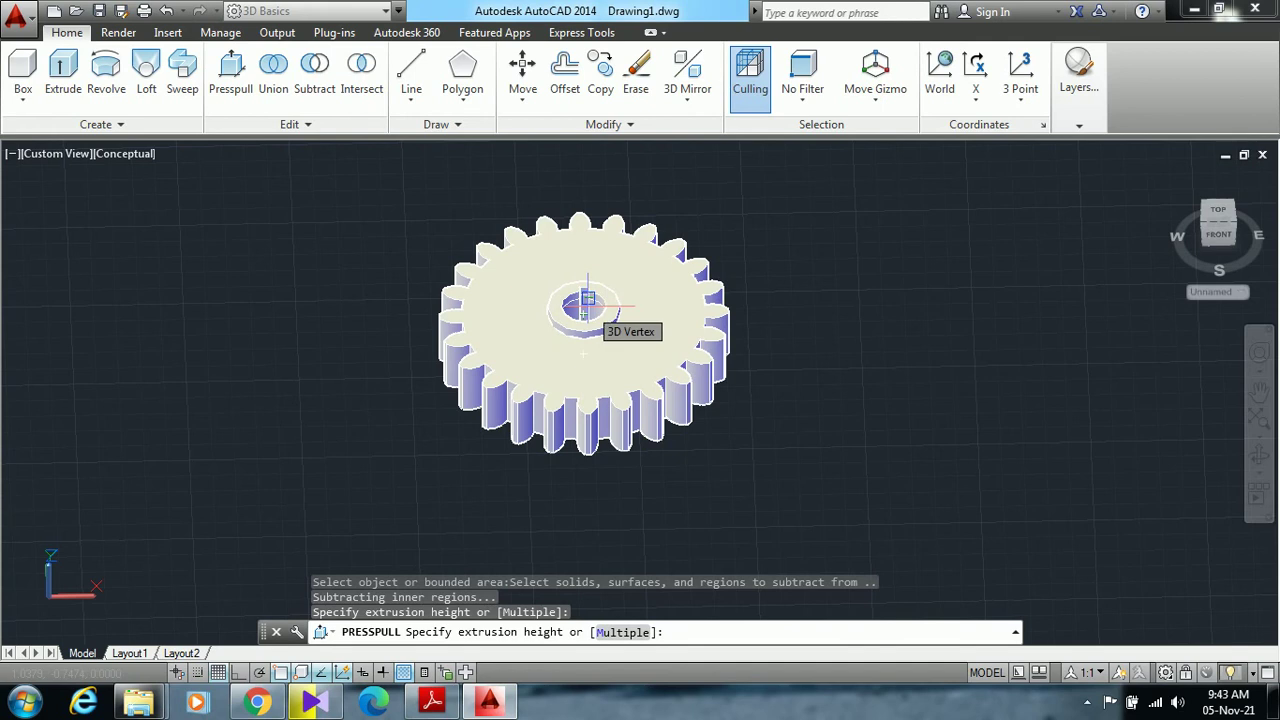
pyautogui.write('.')
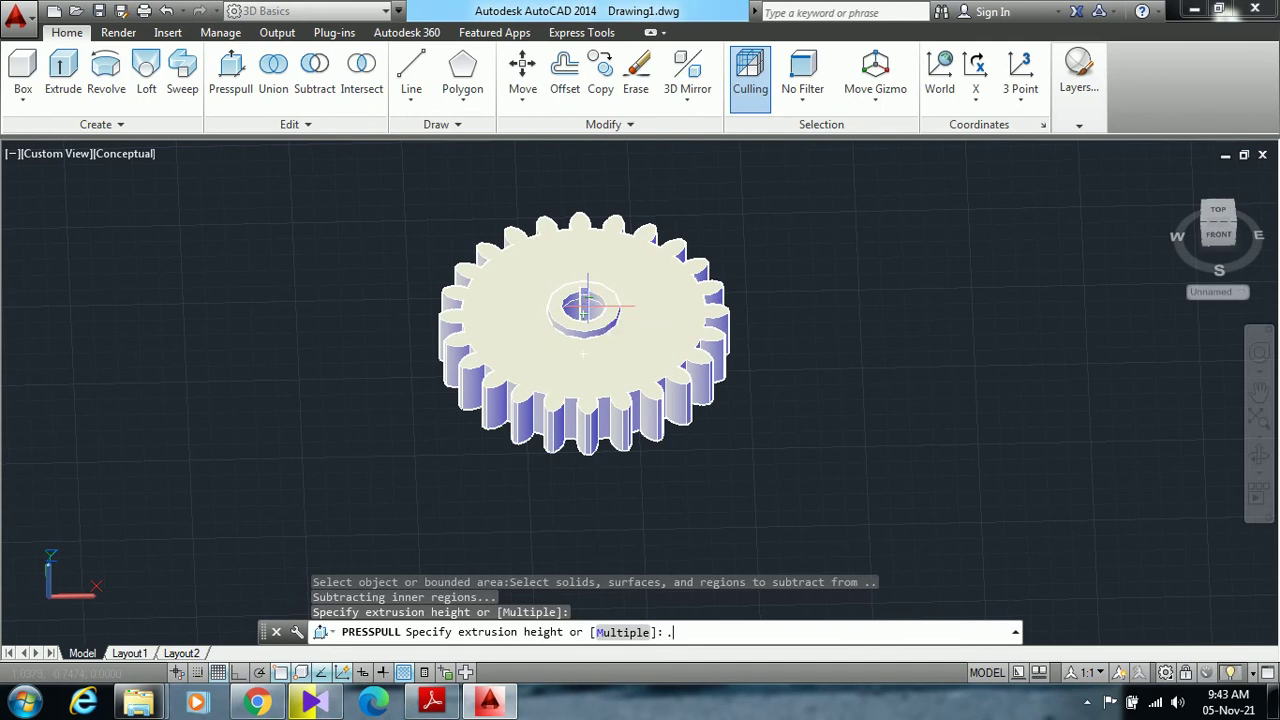
pyautogui.write('25')
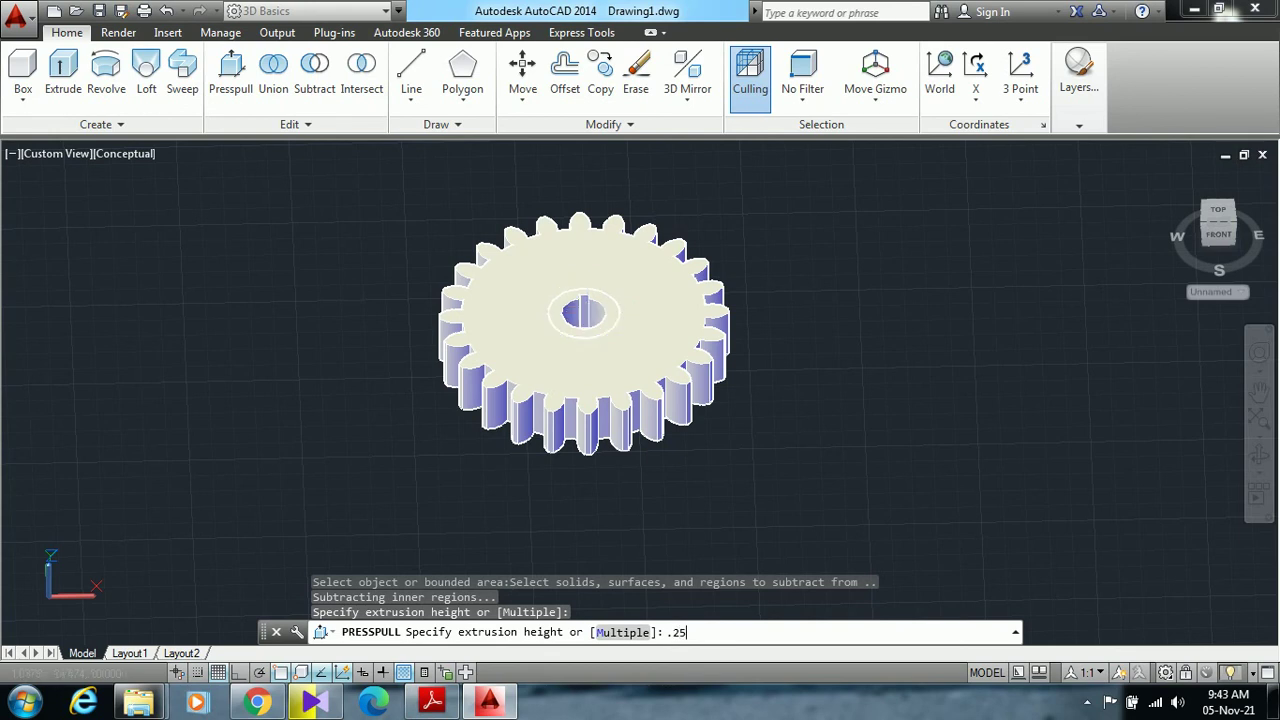
pyautogui.press('Return')
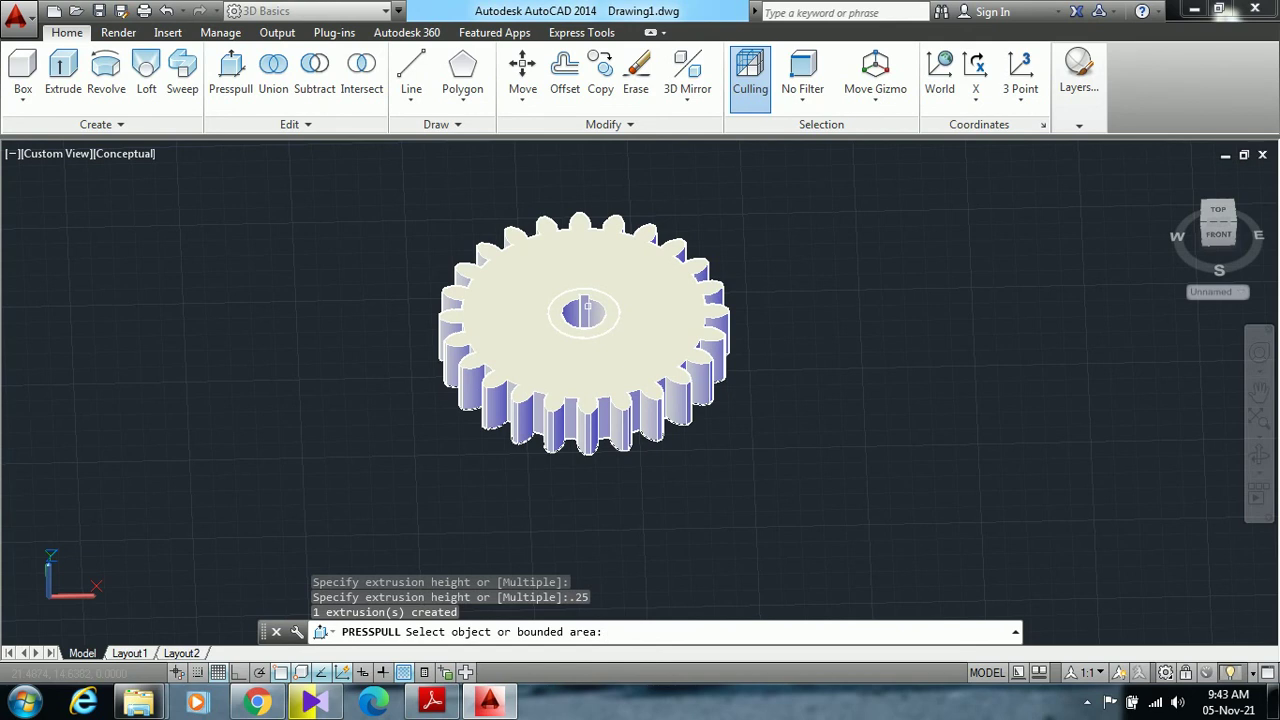
# Examine the extruded gear's teeth, hub and keyed bore from above, from the front and from oblique angles
pyautogui.moveTo(1218, 222); pyautogui.dragTo(1216, 222)
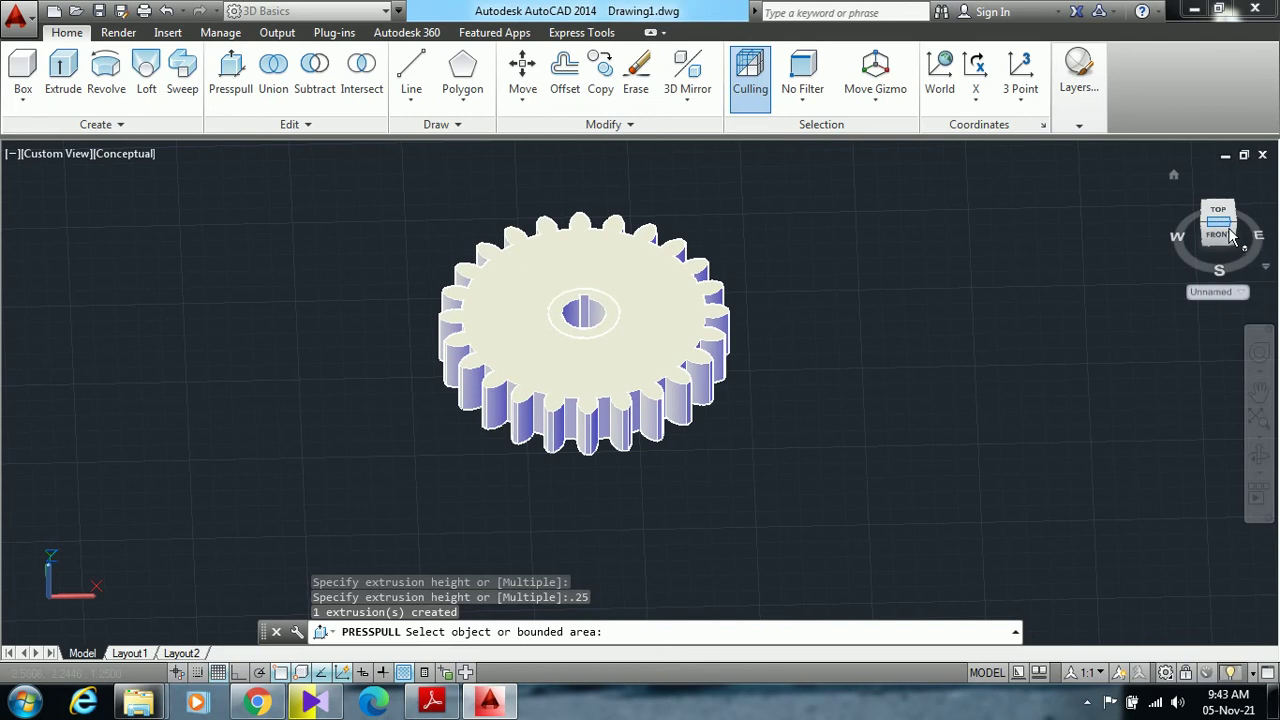
pyautogui.moveTo(1237, 272); pyautogui.dragTo(1242, 292)
pyautogui.moveTo(1242, 340); pyautogui.dragTo(1223, 280)
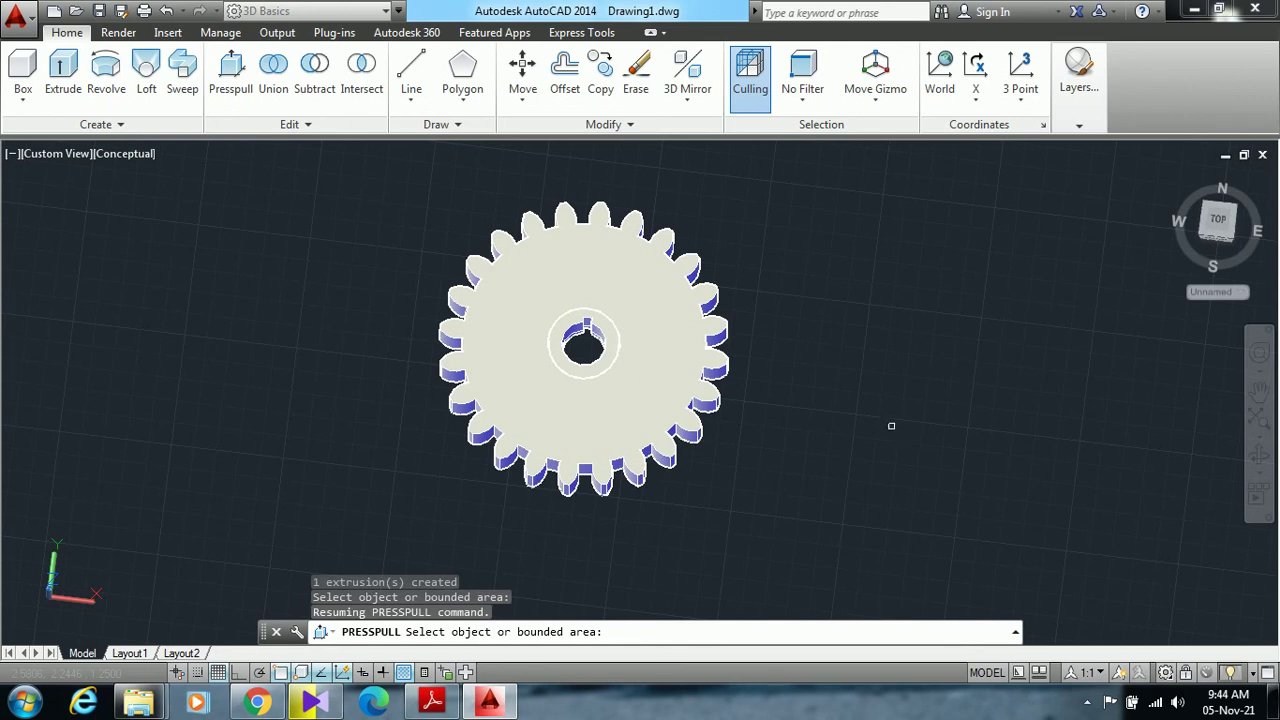
pyautogui.moveTo(1232, 207); pyautogui.dragTo(1250, 196)
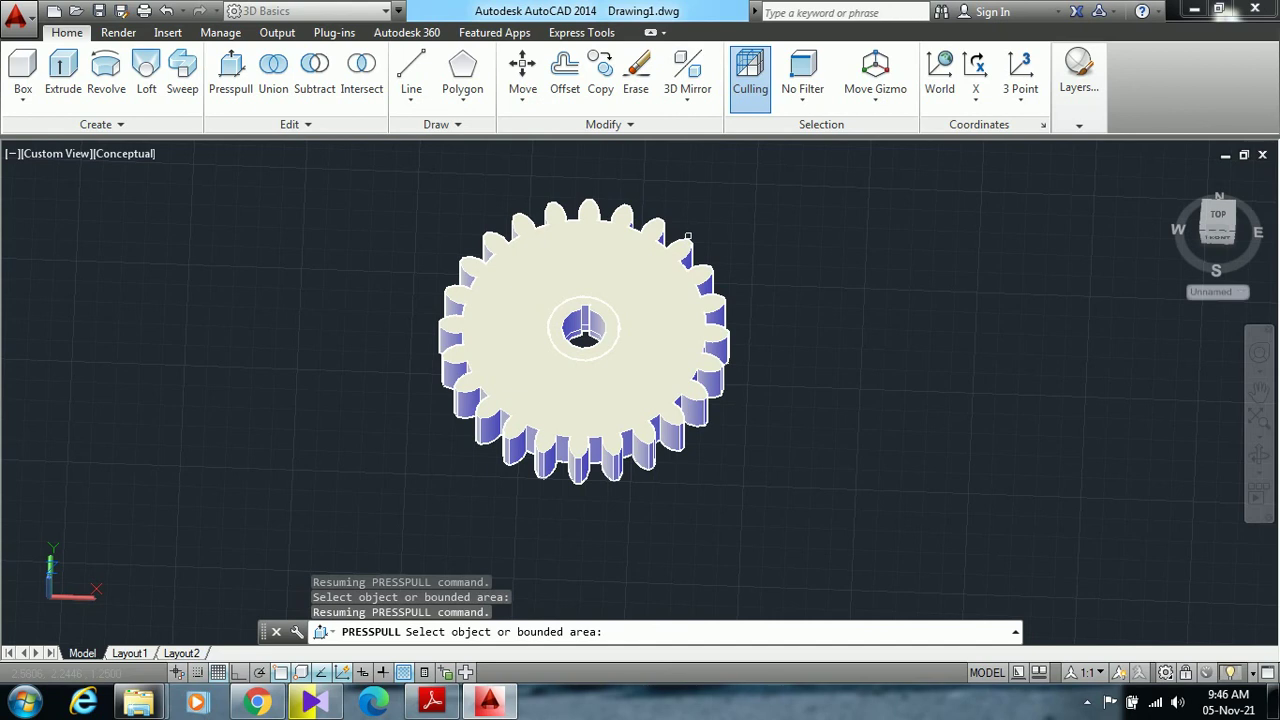
pyautogui.click(1236, 238)
pyautogui.click(1218, 246)
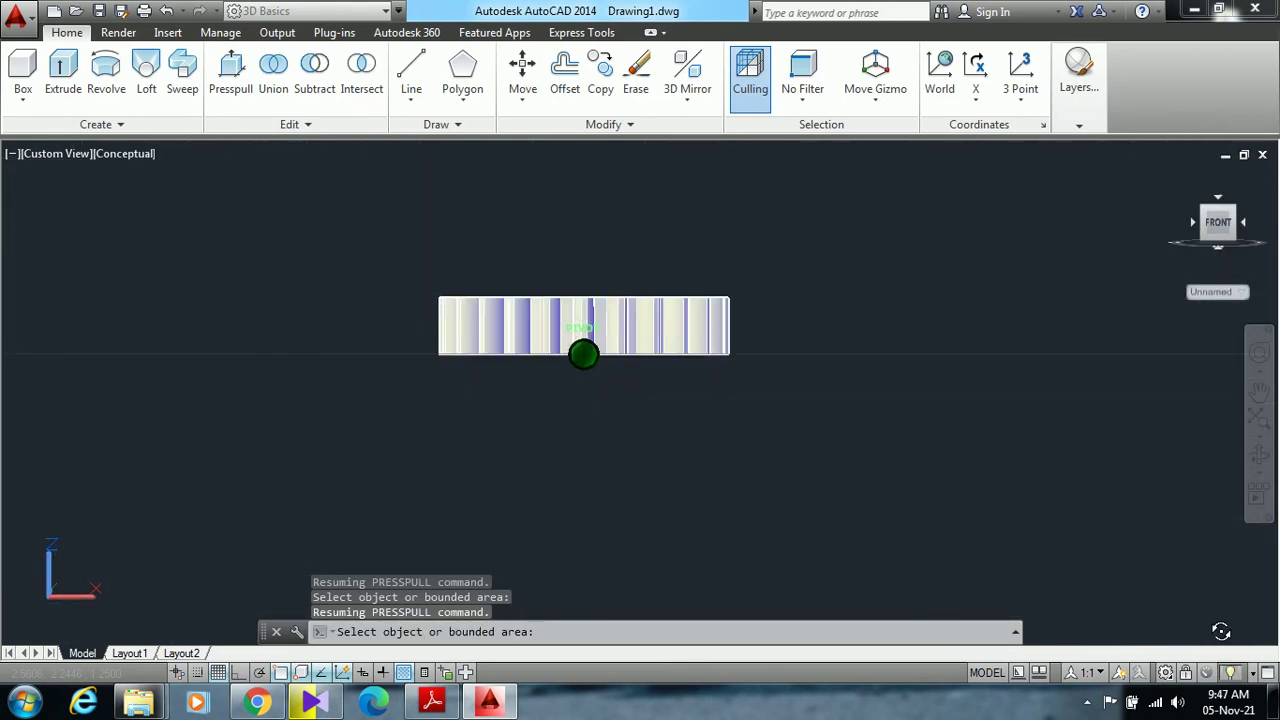
pyautogui.click(1205, 170)
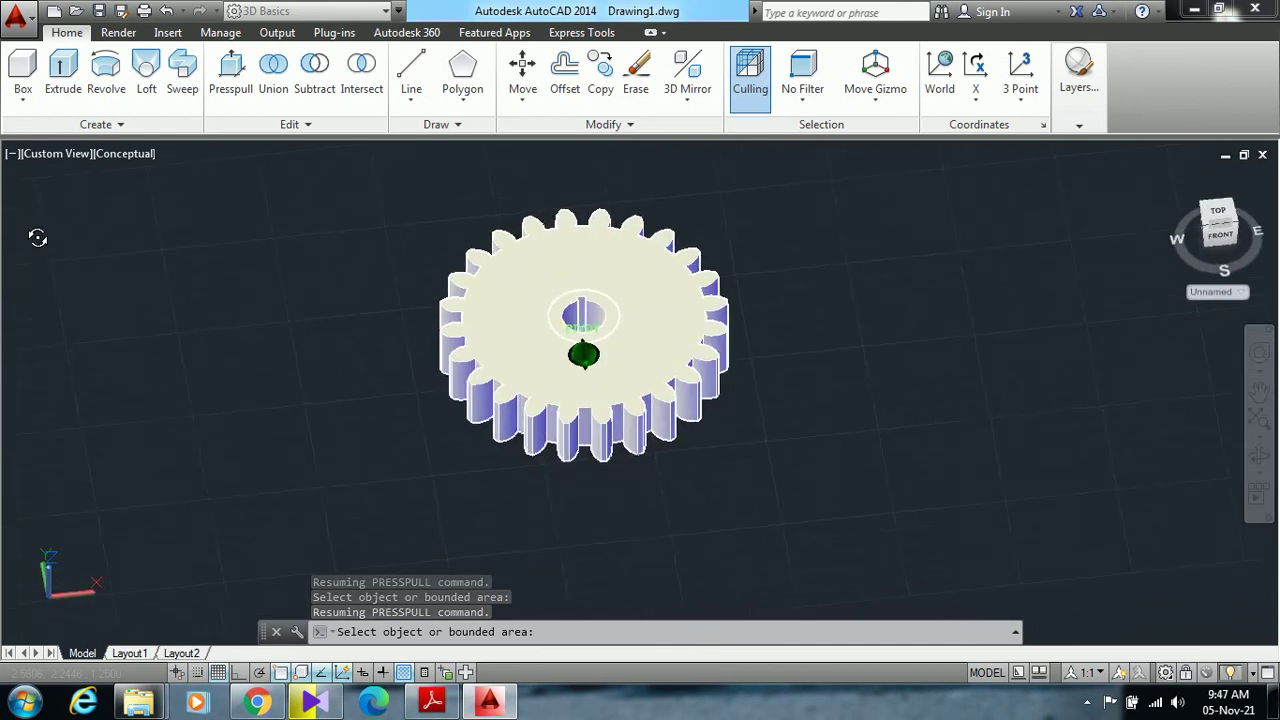
pyautogui.keyDown('shift'); pyautogui.moveTo(67, 220); pyautogui.dragTo(1057, 340, button='middle'); pyautogui.keyUp('shift')
pyautogui.click(1232, 250)
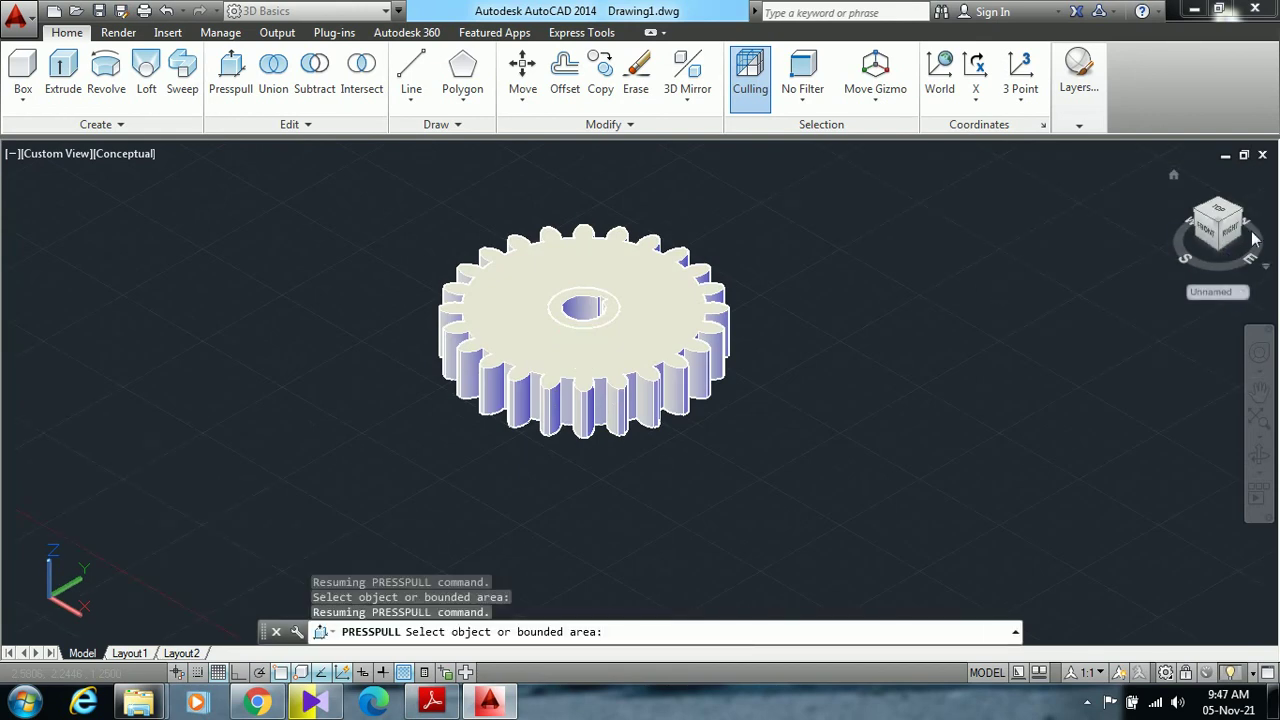
pyautogui.keyDown('shift'); pyautogui.moveTo(1230, 244); pyautogui.dragTo(1227, 280, button='middle'); pyautogui.keyUp('shift')
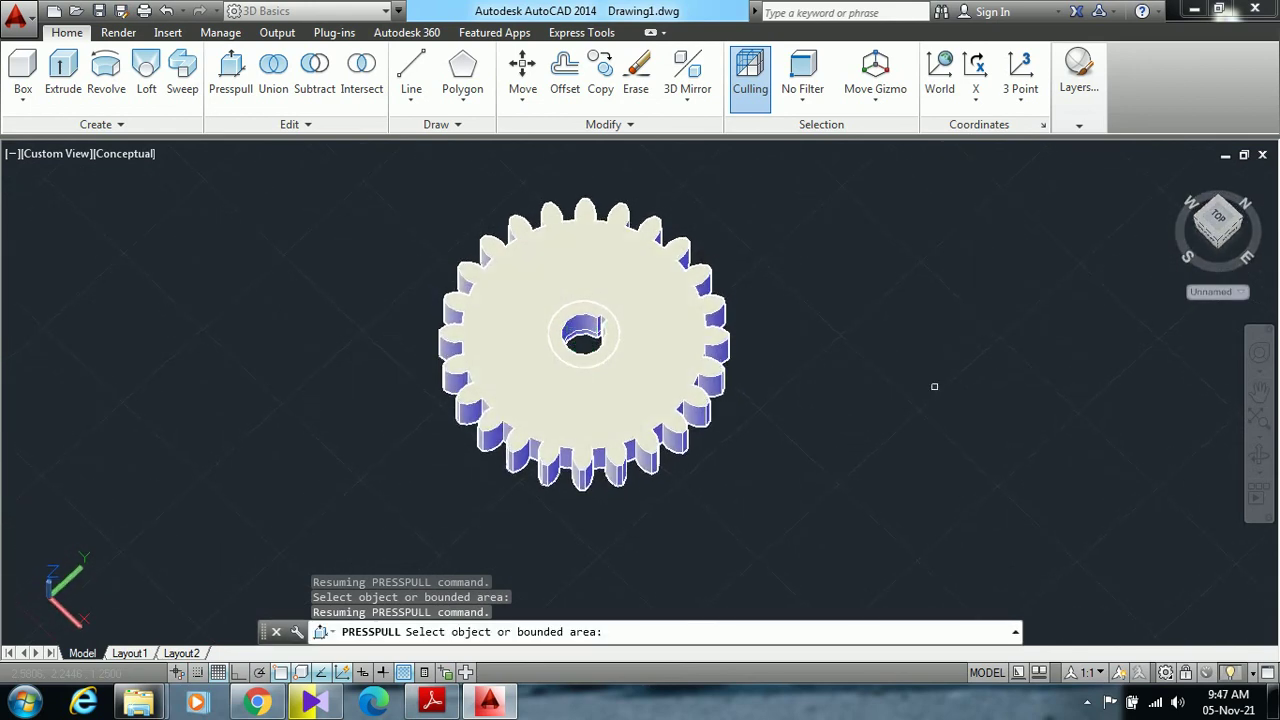